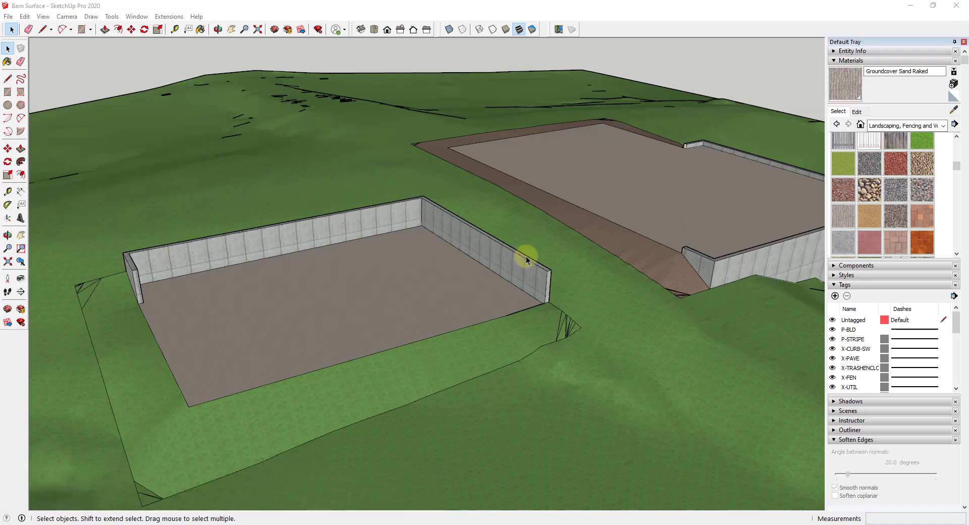
- Examine the two building pads and their concrete retaining walls on the green terrain
{"action": "scroll", "coordinate": [287, 265], "scroll_direction": "down", "scroll_amount": 3}
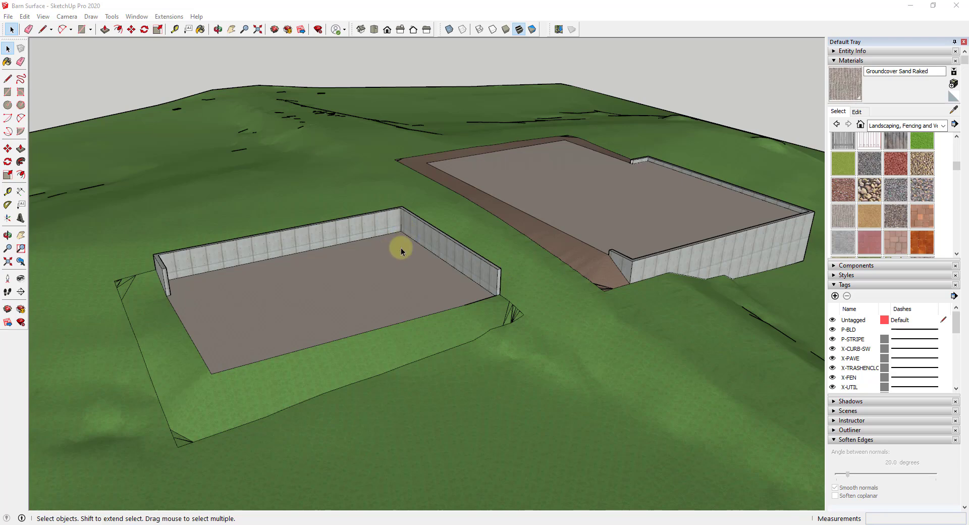
{"action": "scroll", "coordinate": [489, 270], "scroll_direction": "down", "scroll_amount": 6}
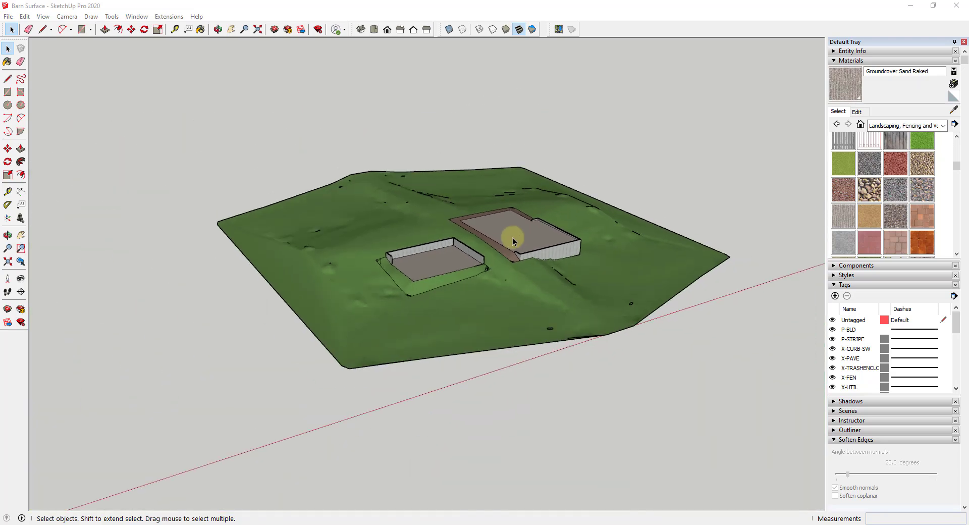
{"action": "scroll", "coordinate": [469, 253], "scroll_direction": "up", "scroll_amount": 8}
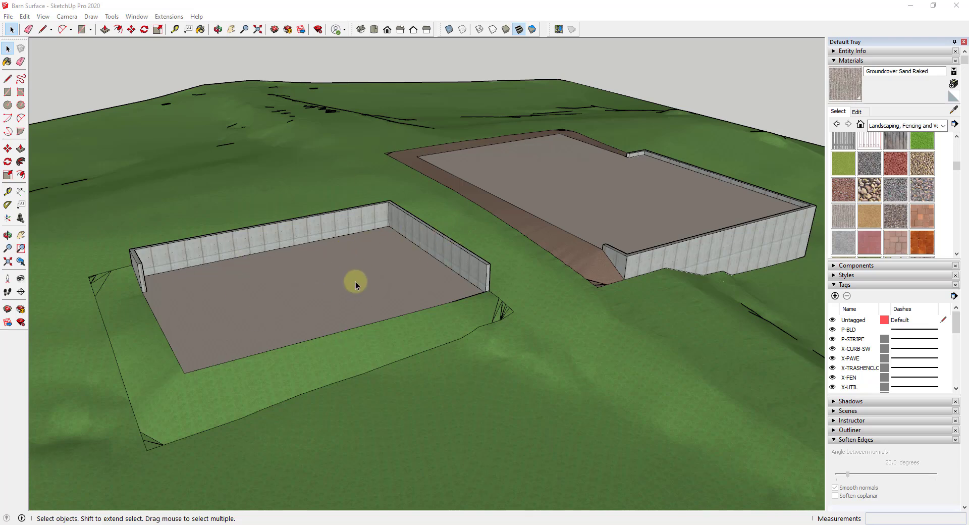
{"action": "scroll", "coordinate": [440, 286], "scroll_direction": "down", "scroll_amount": 4}
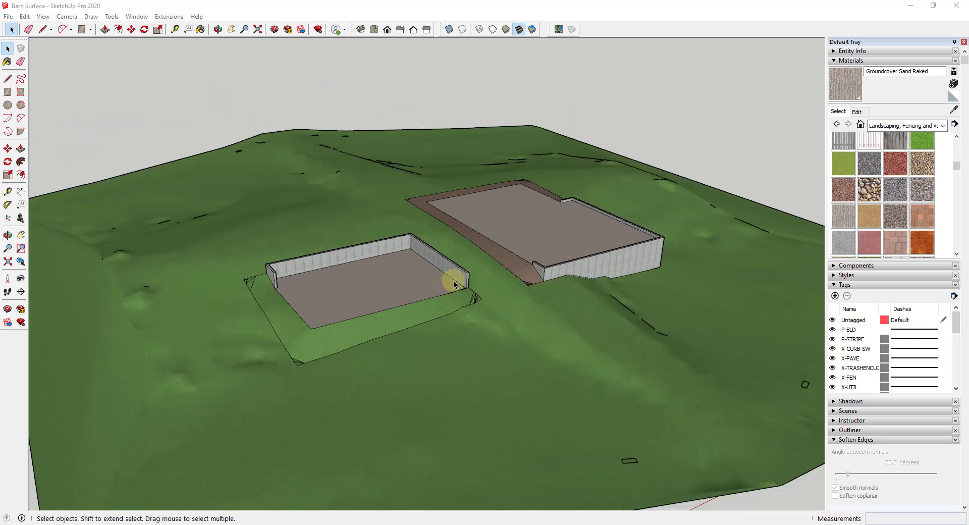
{"action": "scroll", "coordinate": [413, 263], "scroll_direction": "up", "scroll_amount": 5}
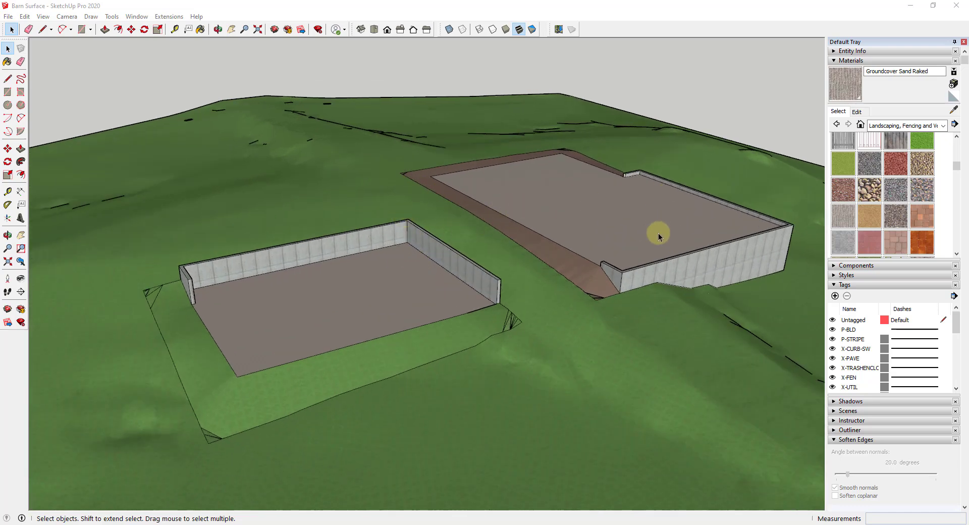
{"action": "scroll", "coordinate": [630, 207], "scroll_direction": "down", "scroll_amount": 3}
{"action": "scroll", "coordinate": [342, 216], "scroll_direction": "up", "scroll_amount": 2}
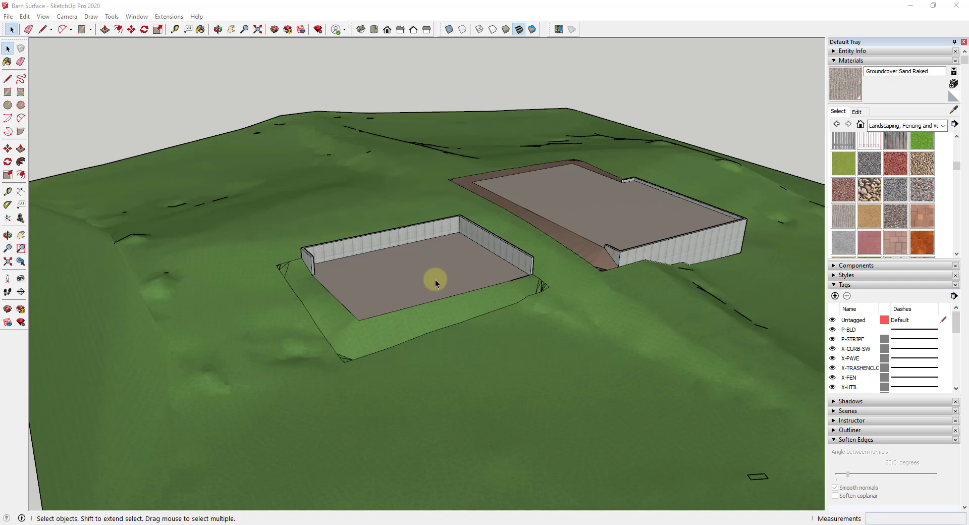
{"action": "scroll", "coordinate": [502, 242], "scroll_direction": "up", "scroll_amount": 2}
{"action": "scroll", "coordinate": [454, 265], "scroll_direction": "up", "scroll_amount": 5}
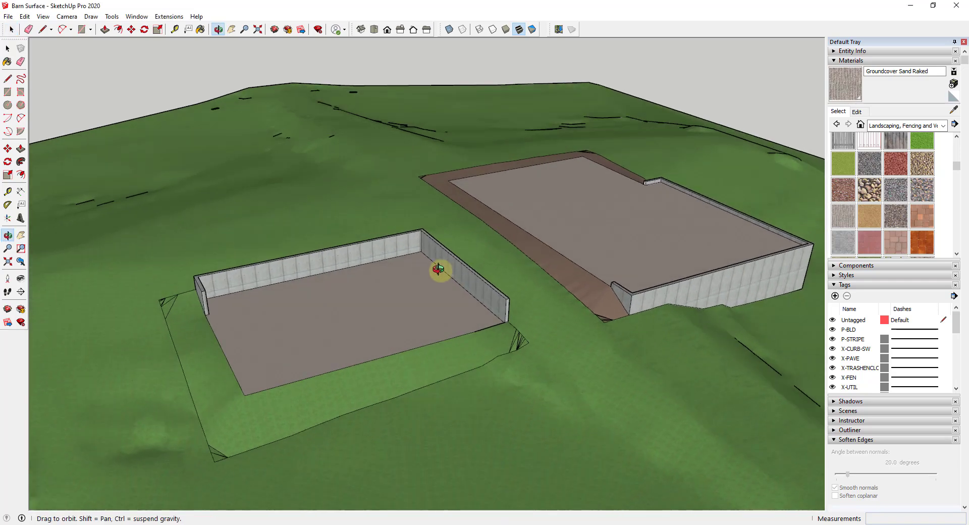
{"action": "scroll", "coordinate": [340, 343], "scroll_direction": "down", "scroll_amount": 5}
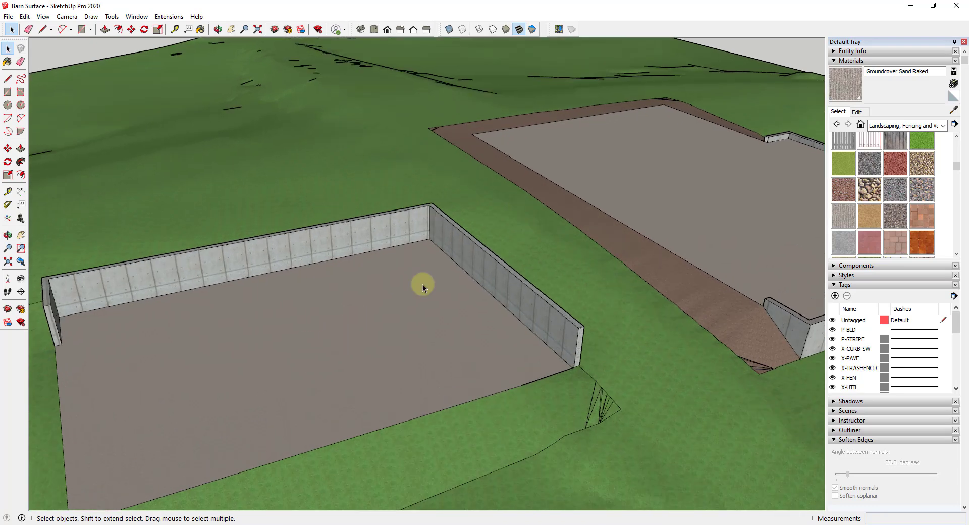
{"action": "middle_click_drag", "start_coordinate": [461, 247], "coordinate": [393, 298]}
- Draw a 50' line on the smaller pad parallel to its long retaining wall, then a perpendicular line from its far end
{"action": "key", "text": "ctrl+a"}
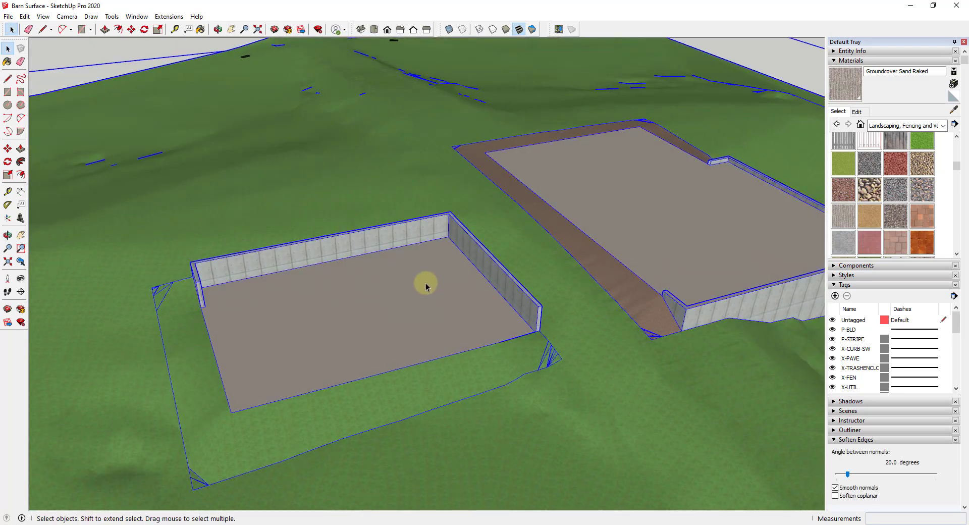
{"action": "key", "text": "l"}
{"action": "middle_click_drag", "start_coordinate": [429, 254], "coordinate": [422, 293]}
{"action": "scroll", "coordinate": [416, 333], "scroll_direction": "up", "scroll_amount": 3}
{"action": "scroll", "coordinate": [444, 308], "scroll_direction": "up", "scroll_amount": 2}
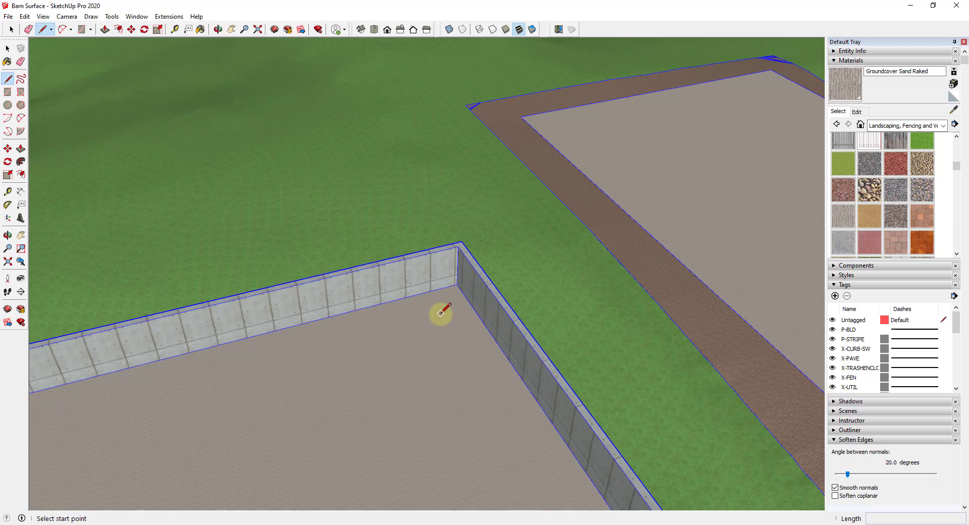
{"action": "scroll", "coordinate": [444, 285], "scroll_direction": "down", "scroll_amount": 5}
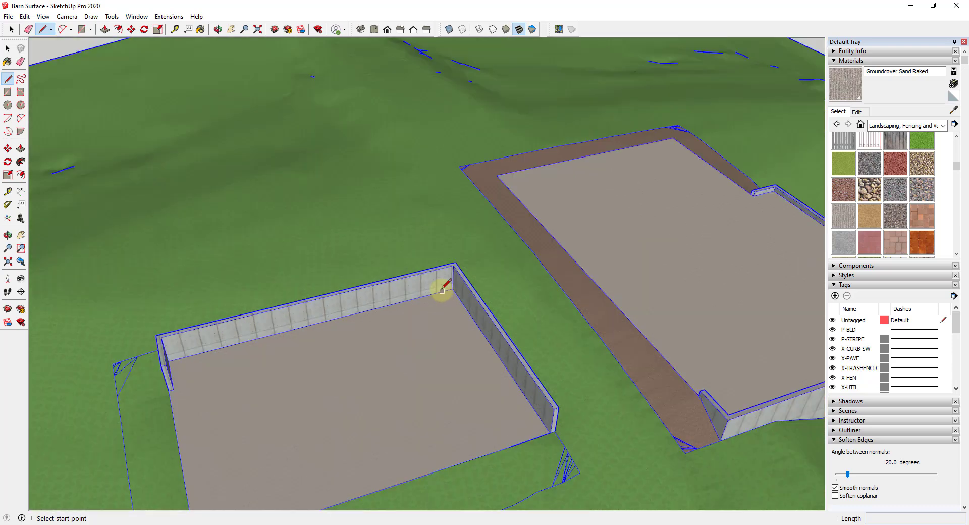
{"action": "middle_click_drag", "start_coordinate": [400, 385], "coordinate": [458, 325]}
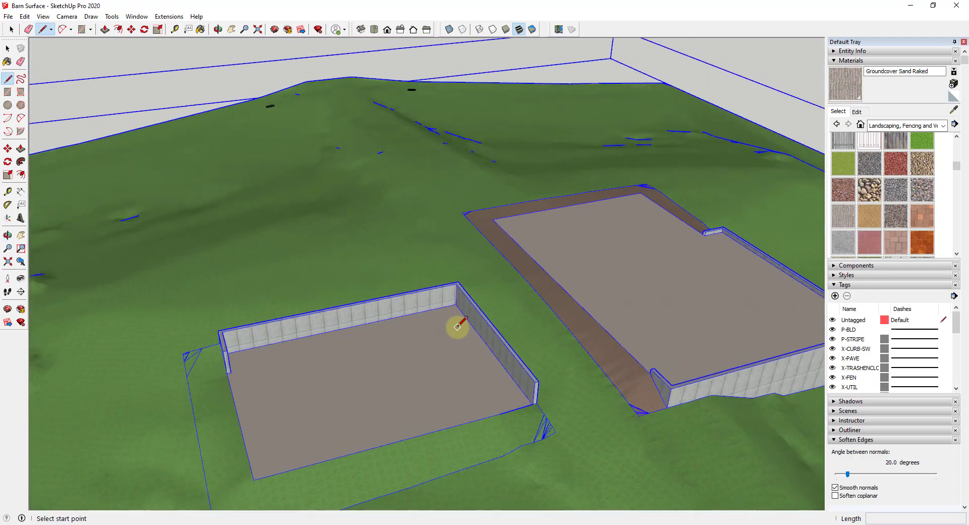
{"action": "scroll", "coordinate": [454, 309], "scroll_direction": "up", "scroll_amount": 5}
{"action": "left_click", "coordinate": [451, 303]}
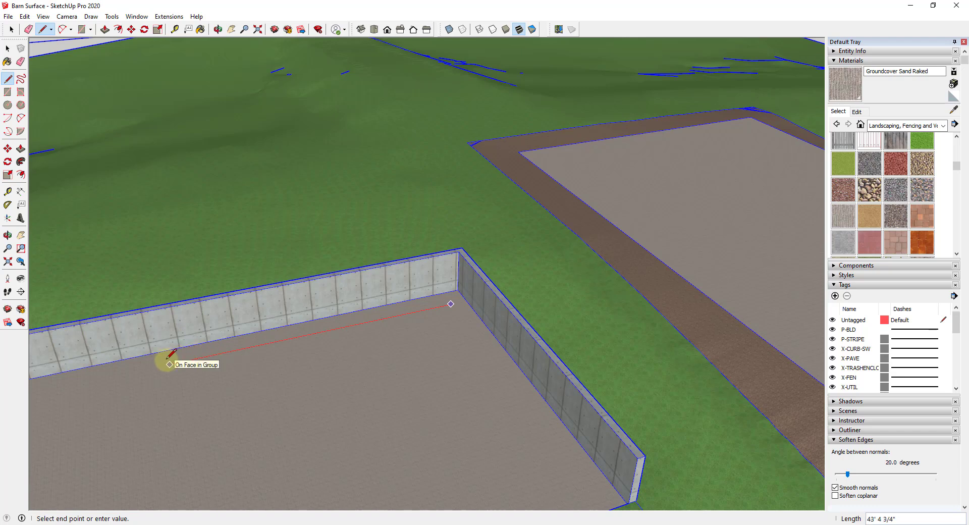
{"action": "type", "text": "50"}
{"action": "key", "text": "Return"}
{"action": "scroll", "coordinate": [190, 406], "scroll_direction": "down", "scroll_amount": 3}
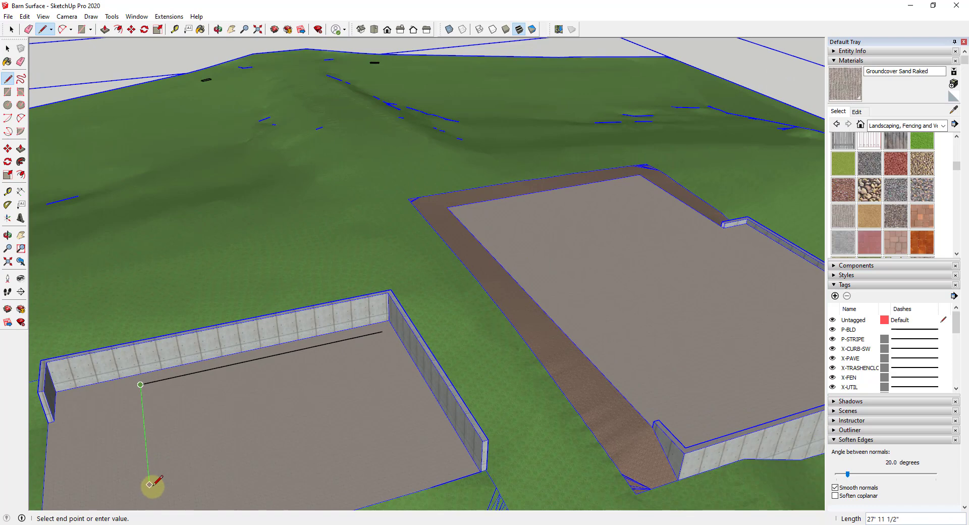
{"action": "scroll", "coordinate": [149, 482], "scroll_direction": "down", "scroll_amount": 2}
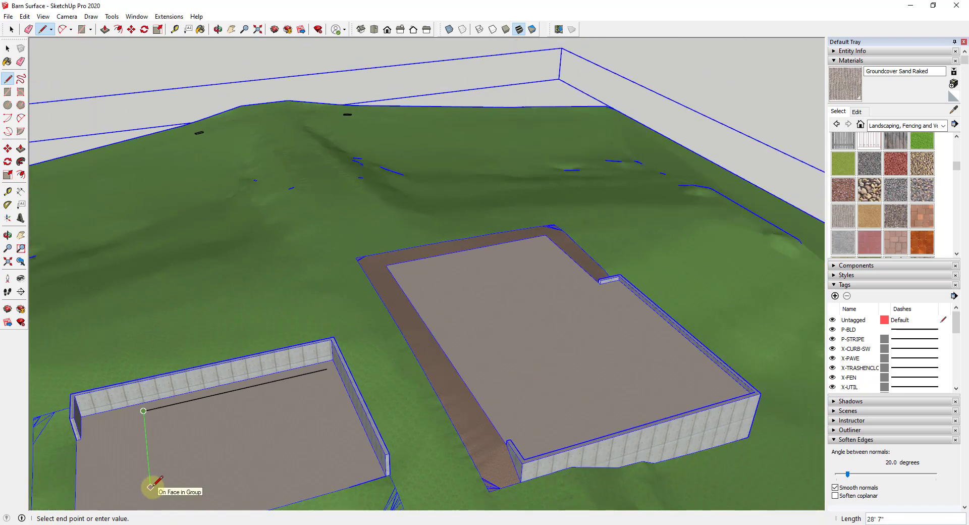
{"action": "left_click", "coordinate": [150, 486]}
- Draw a rectangle on the smaller pad between the free ends of the two guide lines
{"action": "key", "text": "r"}
{"action": "left_click", "coordinate": [151, 490]}
{"action": "left_click", "coordinate": [325, 367]}
{"action": "scroll", "coordinate": [357, 389], "scroll_direction": "down", "scroll_amount": 2}
{"action": "scroll", "coordinate": [363, 391], "scroll_direction": "up", "scroll_amount": 4}
{"action": "middle_click_drag", "start_coordinate": [363, 393], "coordinate": [403, 340]}
{"action": "scroll", "coordinate": [447, 327], "scroll_direction": "up", "scroll_amount": 2}
{"action": "scroll", "coordinate": [534, 300], "scroll_direction": "down", "scroll_amount": 4}
{"action": "scroll", "coordinate": [474, 322], "scroll_direction": "up", "scroll_amount": 4}
{"action": "key", "text": "space"}
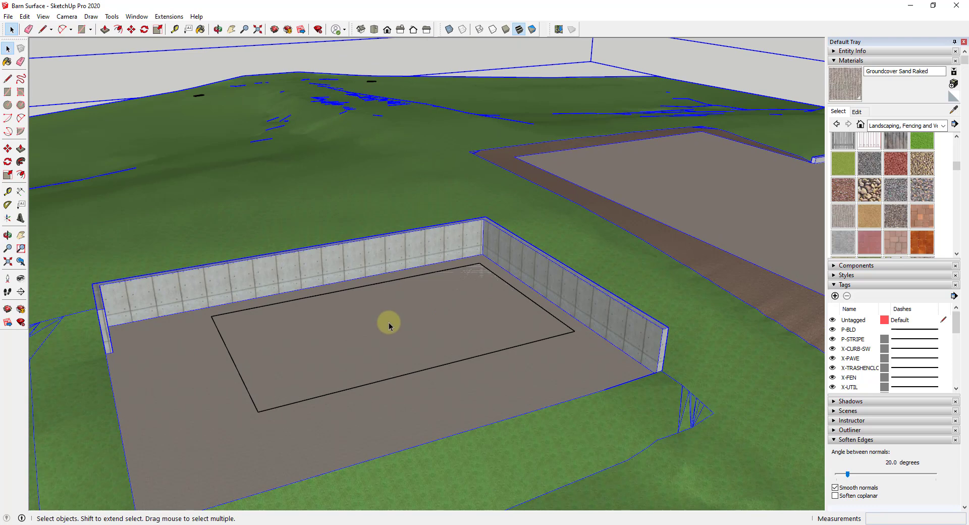
{"action": "scroll", "coordinate": [276, 309], "scroll_direction": "down", "scroll_amount": 3}
{"action": "scroll", "coordinate": [563, 341], "scroll_direction": "up", "scroll_amount": 3}
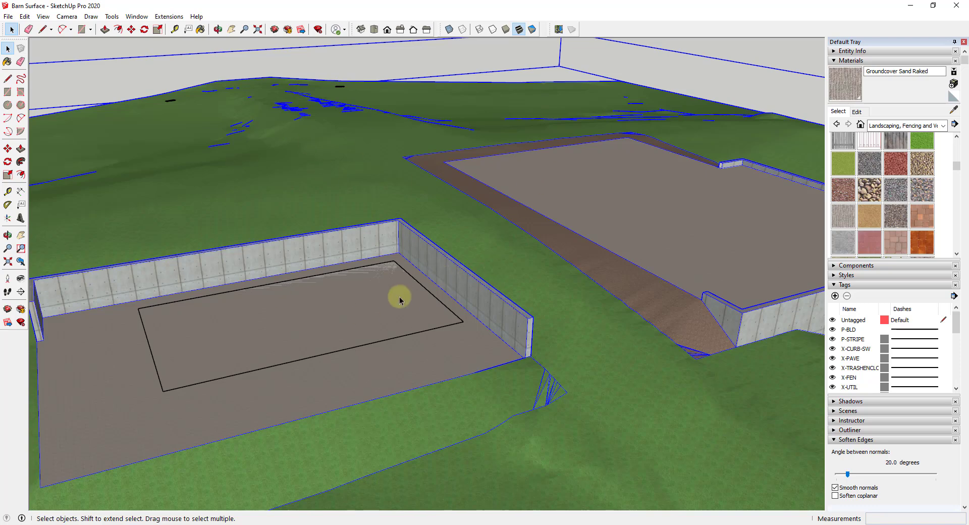
{"action": "scroll", "coordinate": [439, 298], "scroll_direction": "down", "scroll_amount": 2}
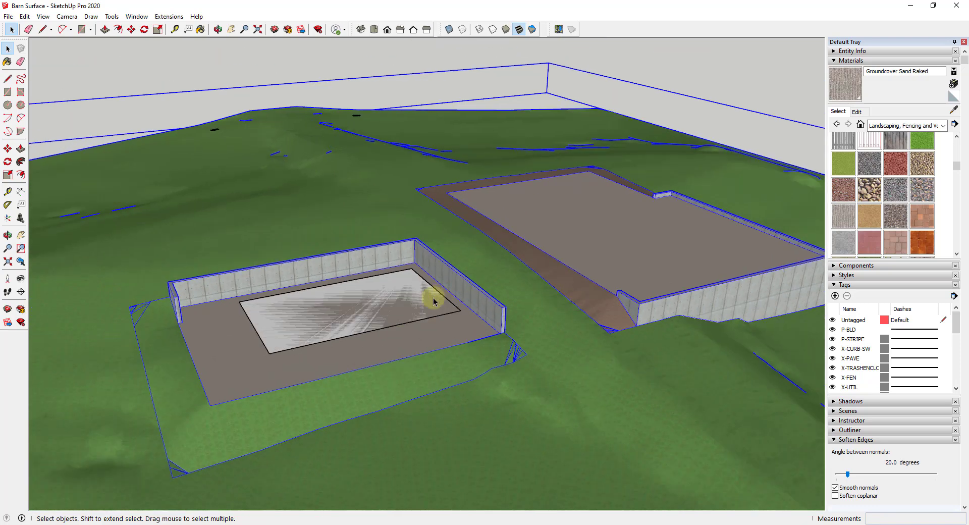
{"action": "scroll", "coordinate": [439, 299], "scroll_direction": "up", "scroll_amount": 2}
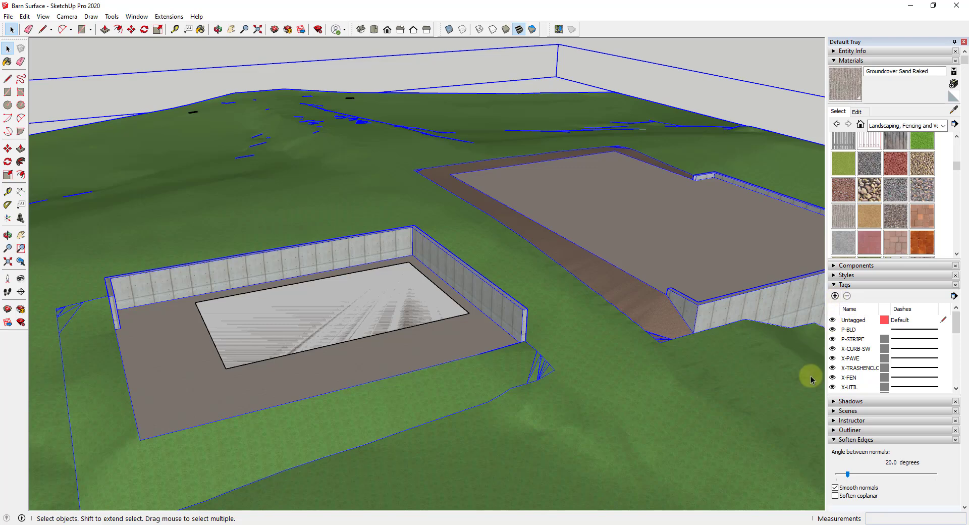
- Collapse the unneeded Soften Edges and Materials sections and rename the terrain group as Site in the Outliner
{"action": "left_click", "coordinate": [836, 441]}
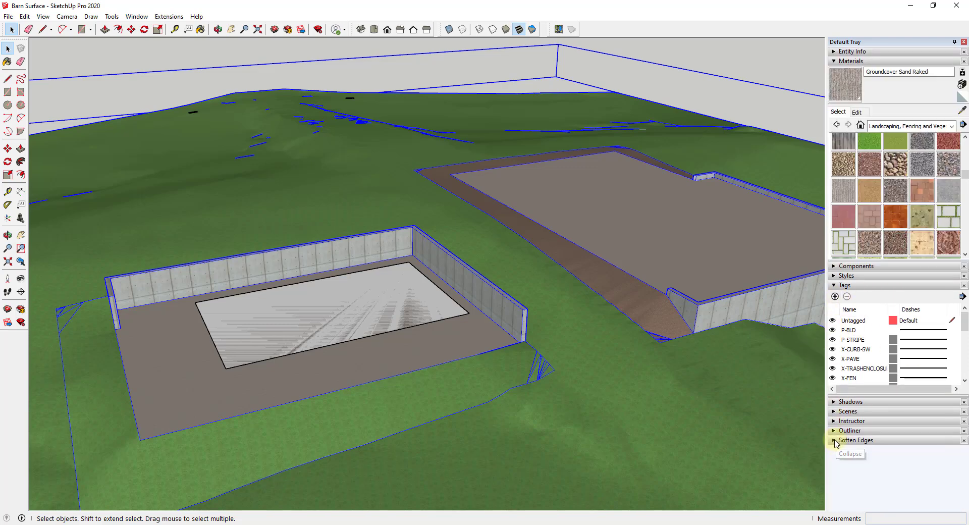
{"action": "left_click", "coordinate": [836, 61]}
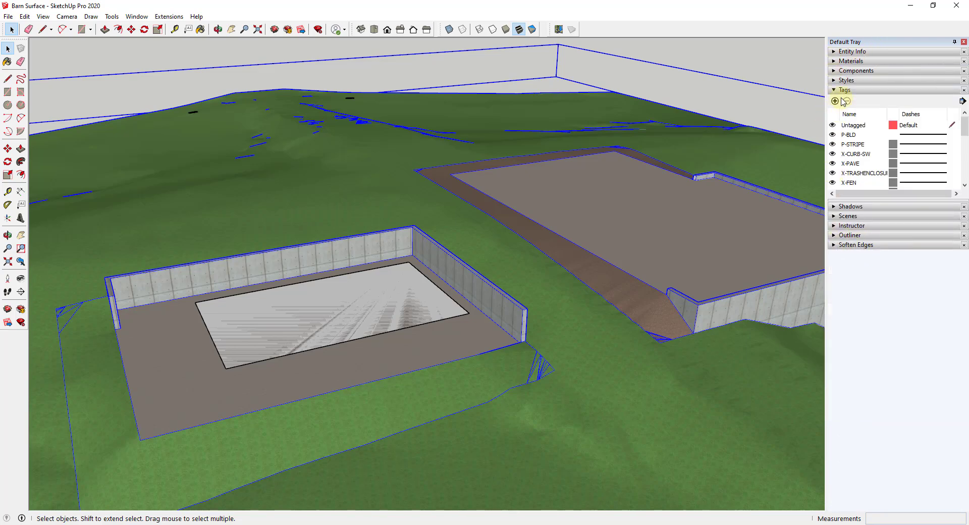
{"action": "left_click", "coordinate": [850, 236]}
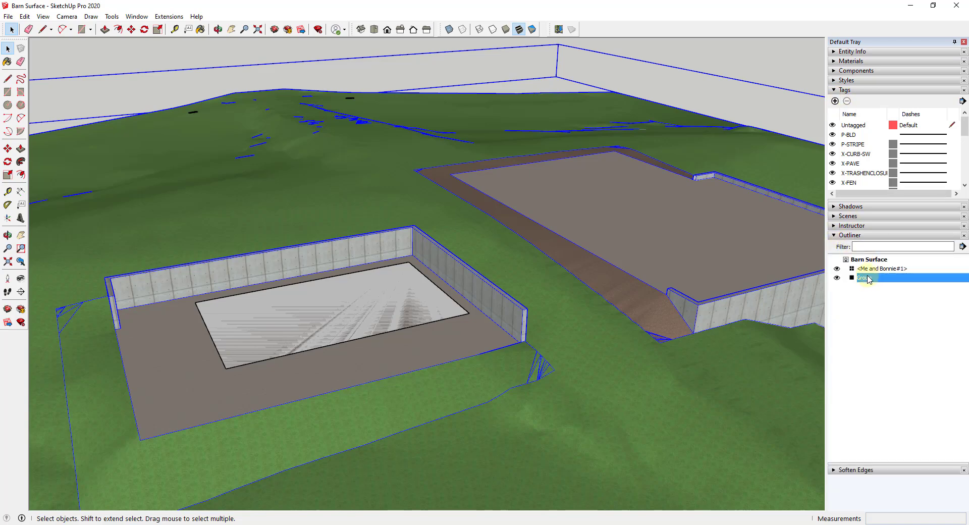
{"action": "right_click", "coordinate": [864, 281]}
{"action": "left_click", "coordinate": [891, 520]}
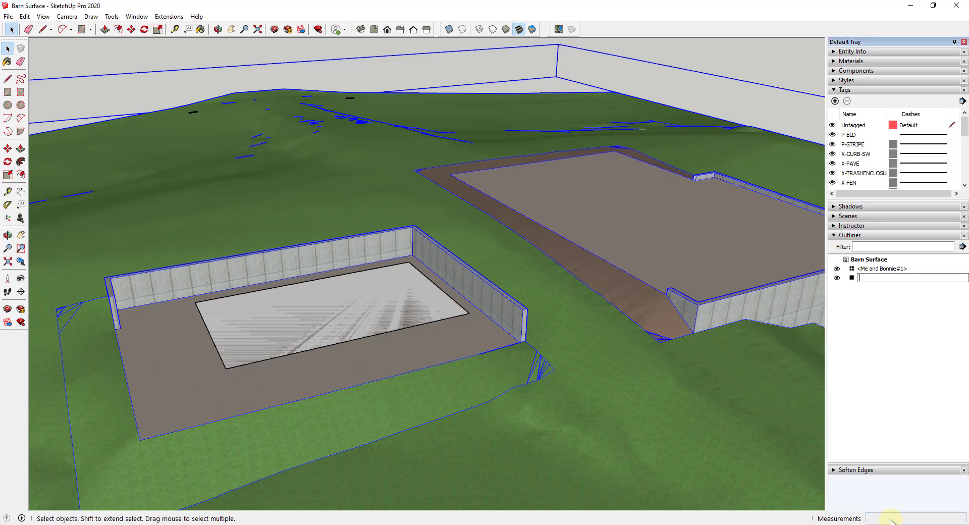
{"action": "key", "text": "Return"}
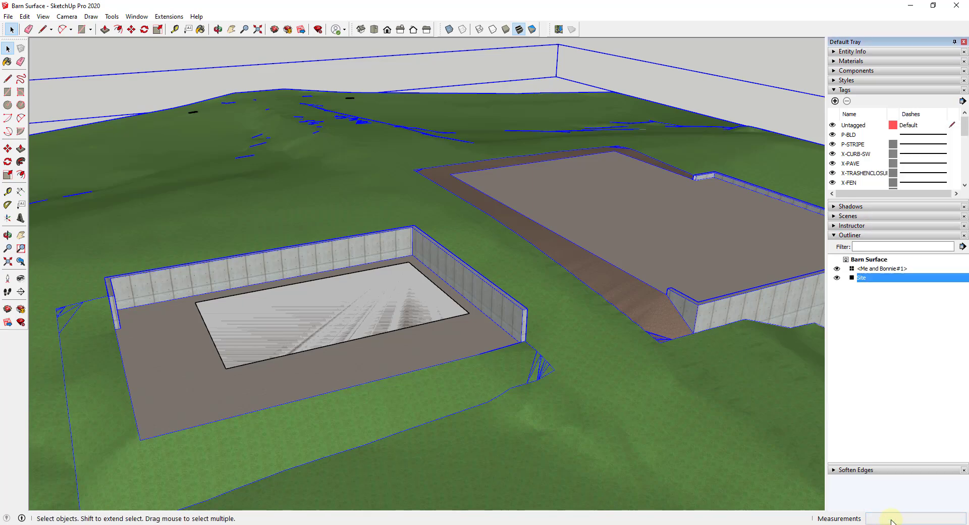
- Add a new tag named SITE_Topology
{"action": "left_click", "coordinate": [835, 101]}
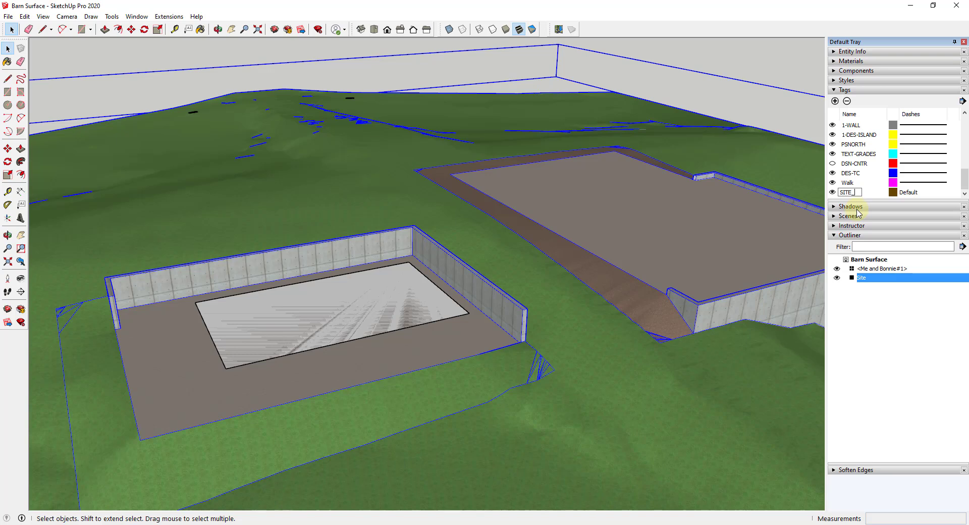
{"action": "type", "text": "SITE_Topology"}
{"action": "key", "text": "Return"}
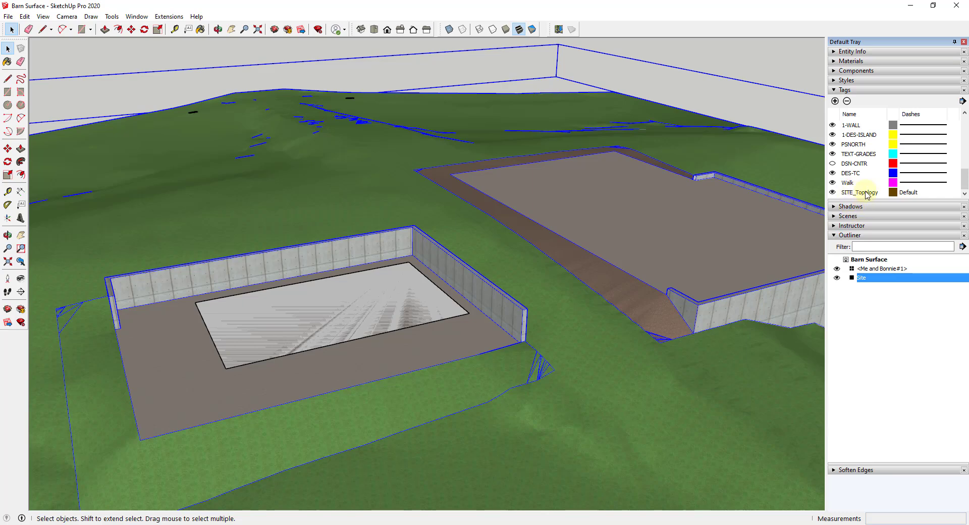
- Show the Tags toolbar and dock it at the end of the existing toolbar row
{"action": "right_click", "coordinate": [624, 28]}
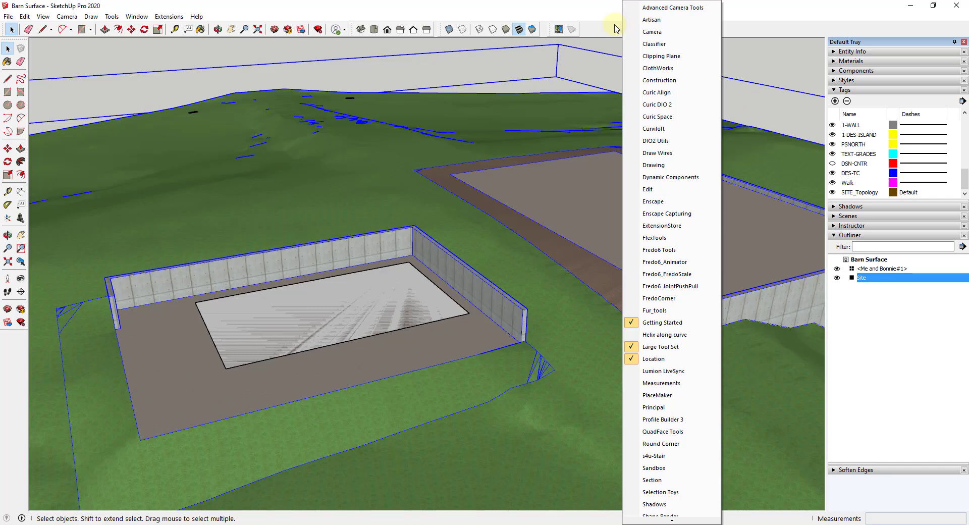
{"action": "right_click", "coordinate": [600, 25]}
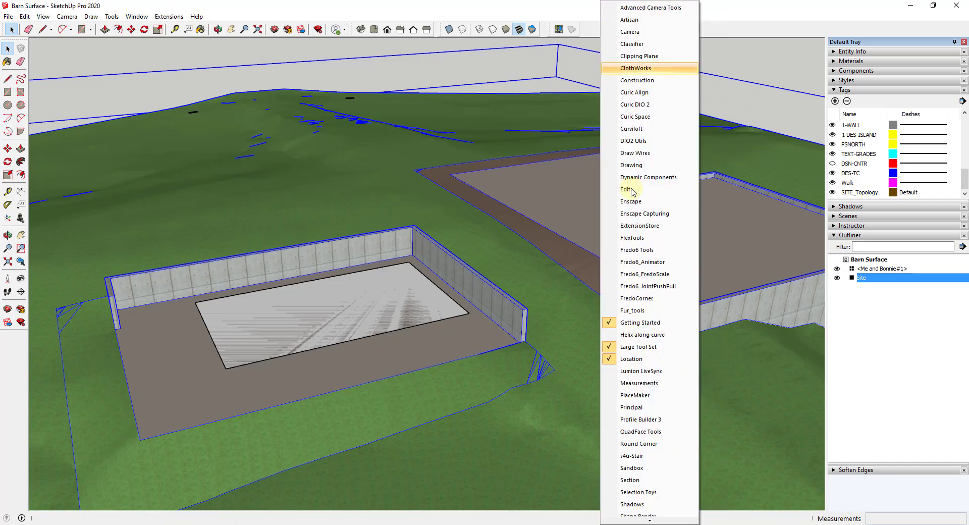
{"action": "mouse_move", "coordinate": [648, 519]}
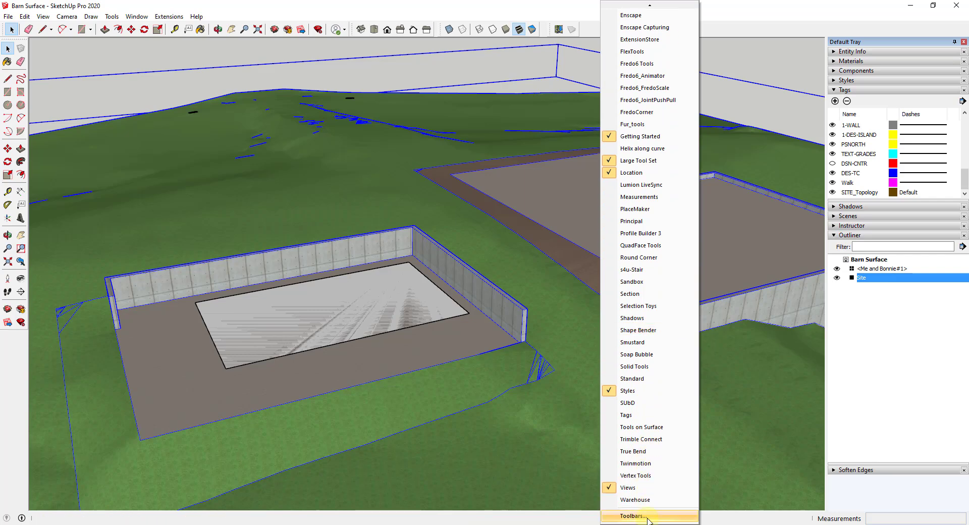
{"action": "left_click", "coordinate": [628, 415]}
{"action": "left_click_drag", "start_coordinate": [150, 32], "coordinate": [586, 48]}
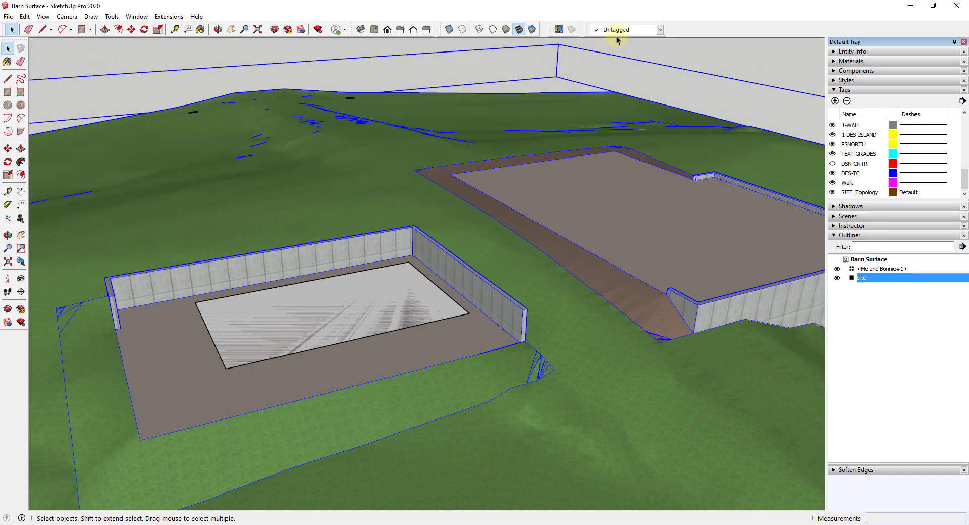
- Make SITE_Topology the active tag and try to hide it
{"action": "left_click", "coordinate": [639, 30]}
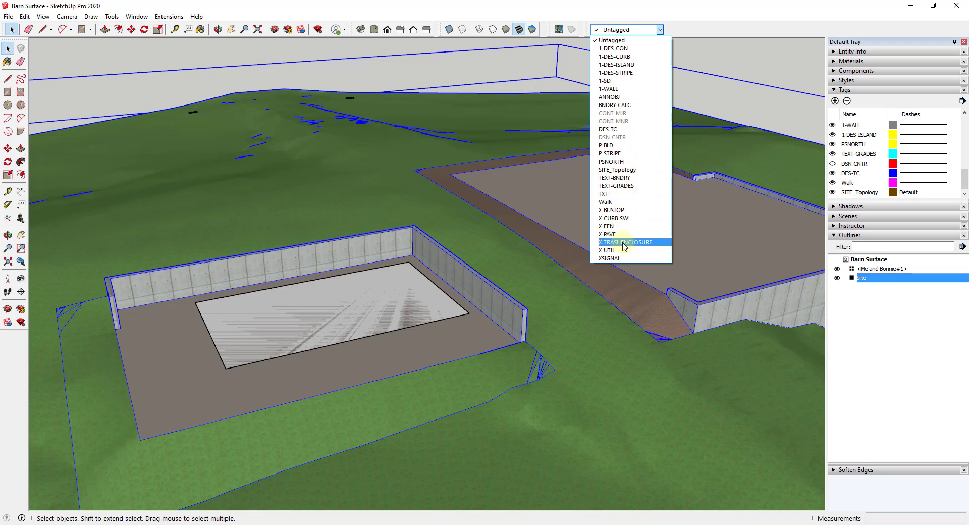
{"action": "left_click", "coordinate": [635, 171]}
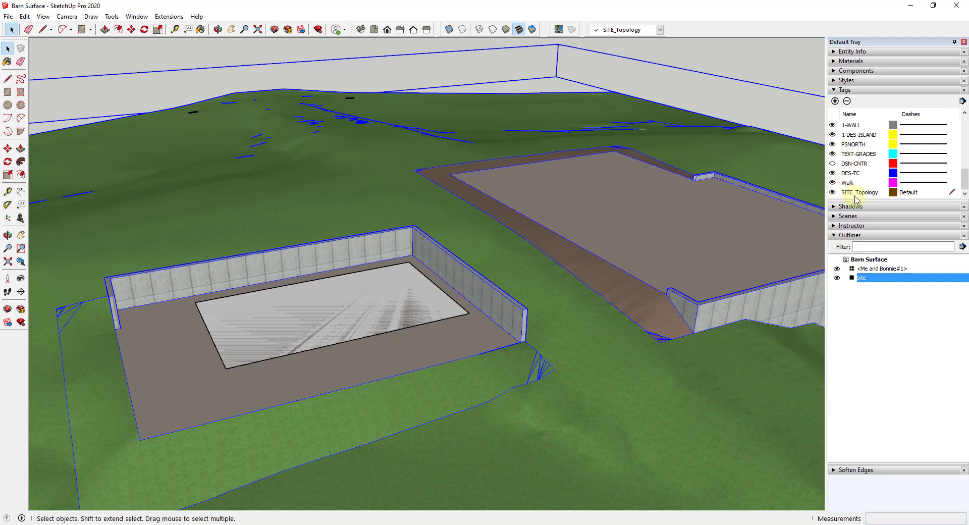
{"action": "left_click", "coordinate": [832, 193]}
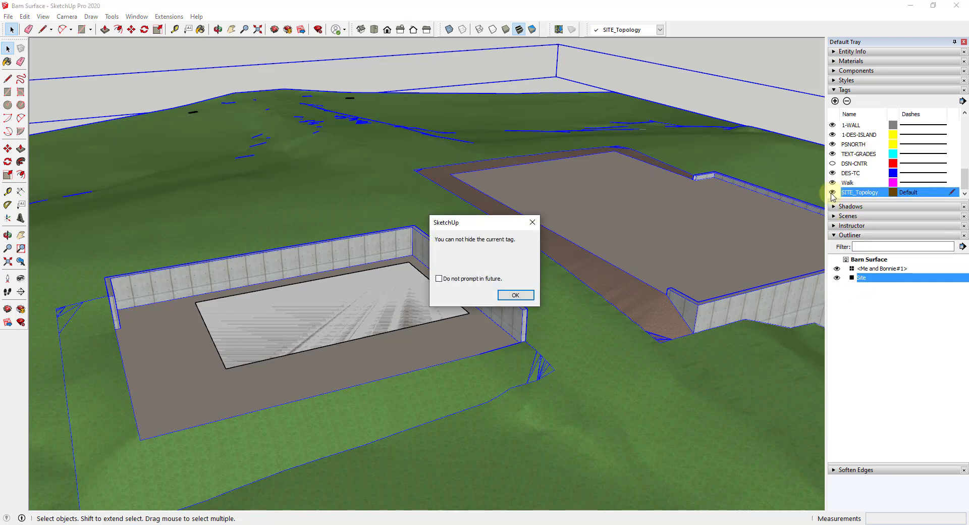
{"action": "left_click", "coordinate": [516, 294]}
- Select the rectangle's face on the smaller pad and make Untagged the active tag
{"action": "left_click", "coordinate": [370, 301]}
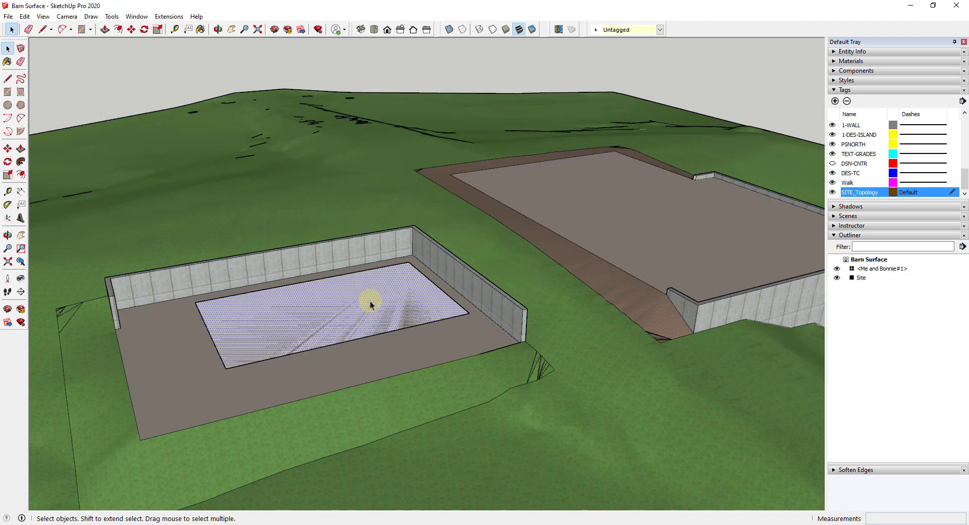
{"action": "scroll", "coordinate": [855, 143], "scroll_direction": "up", "scroll_amount": 5}
{"action": "left_click", "coordinate": [849, 125]}
{"action": "left_click", "coordinate": [344, 310]}
{"action": "left_click", "coordinate": [854, 125]}
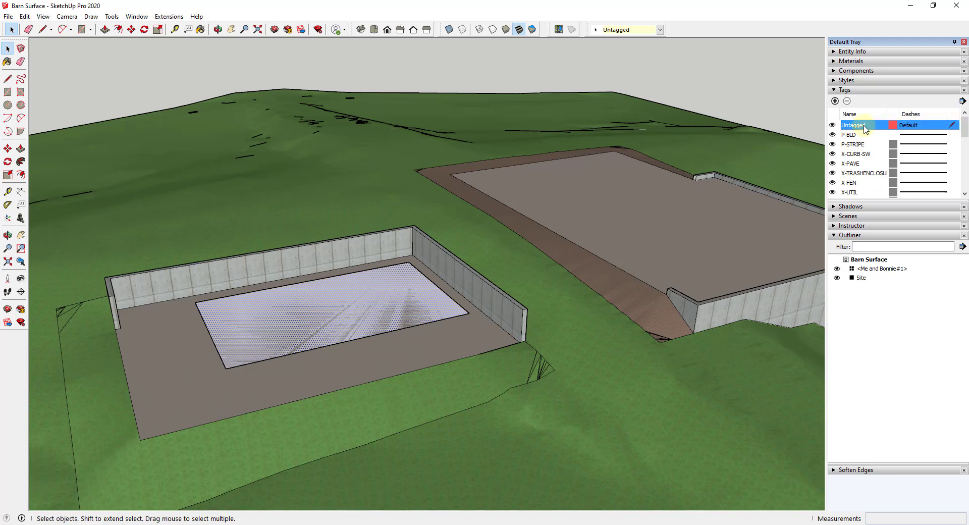
- Hide the SITE_Topology tag and assign the Site terrain group to it
{"action": "scroll", "coordinate": [864, 129], "scroll_direction": "down", "scroll_amount": 5}
{"action": "left_click", "coordinate": [832, 192]}
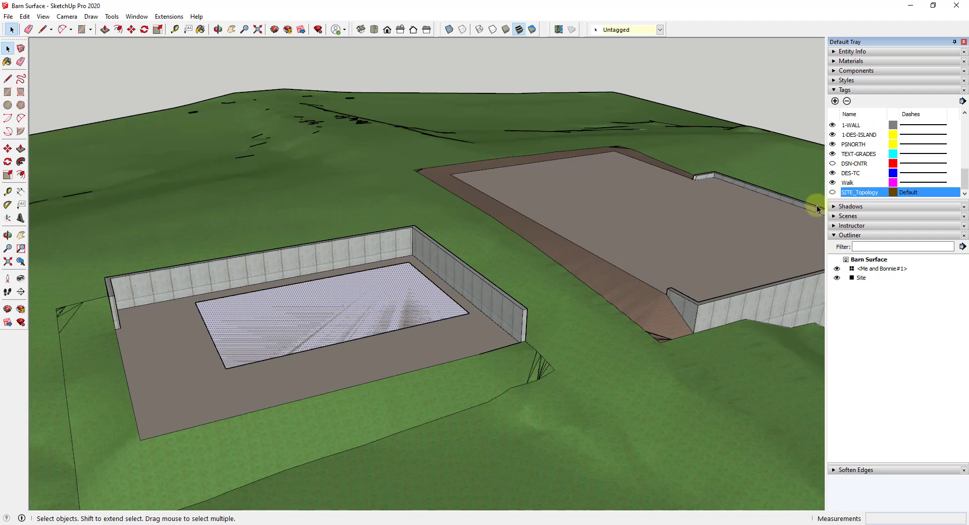
{"action": "left_click", "coordinate": [604, 292]}
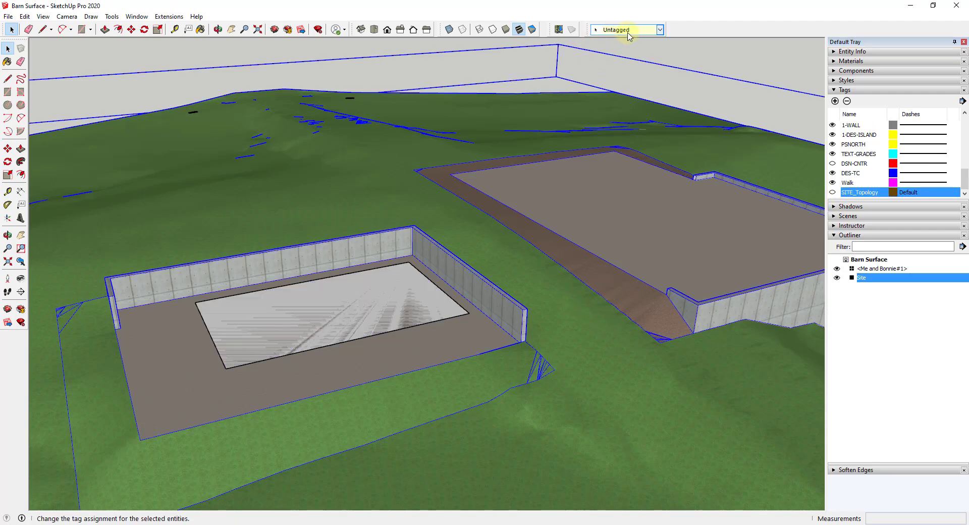
{"action": "left_click", "coordinate": [651, 29]}
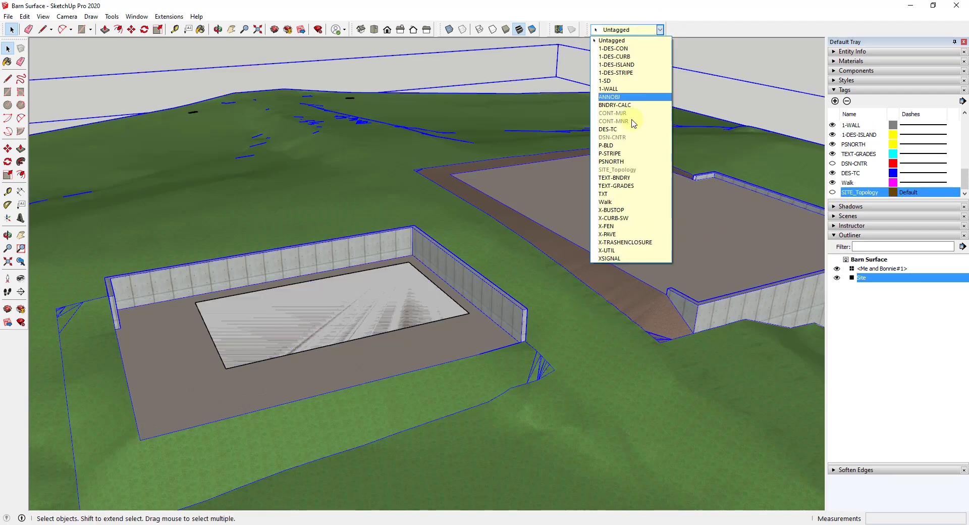
{"action": "left_click", "coordinate": [624, 171]}
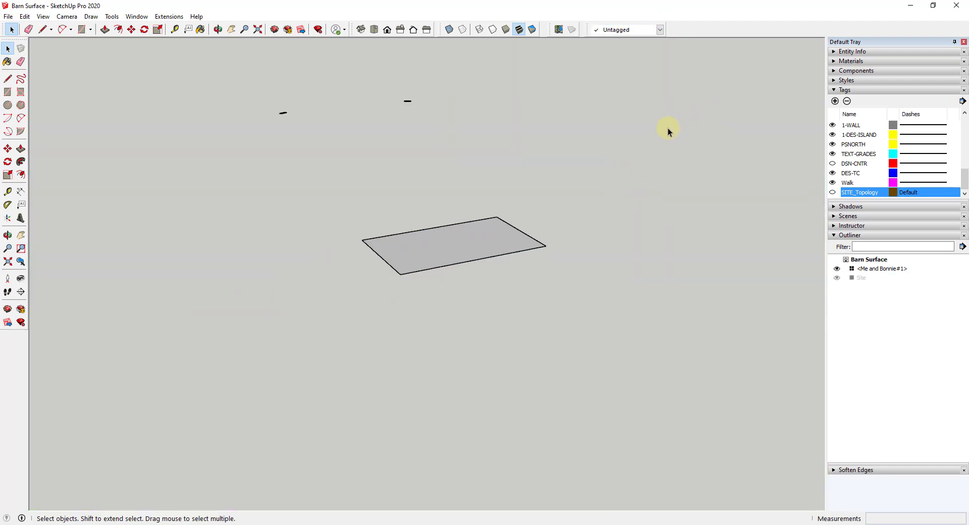
- Select the small stray X-BUSTOP objects lying away from the building rectangle
{"action": "middle_click_drag", "start_coordinate": [522, 113], "coordinate": [499, 187]}
{"action": "scroll", "coordinate": [404, 135], "scroll_direction": "down", "scroll_amount": 4}
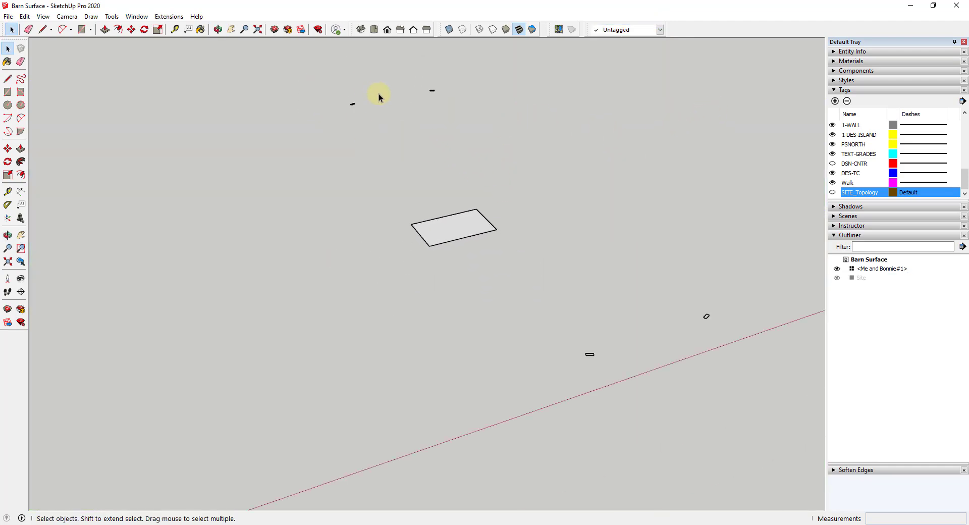
{"action": "left_click_drag", "start_coordinate": [319, 66], "coordinate": [490, 133]}
{"action": "scroll", "coordinate": [559, 119], "scroll_direction": "down", "scroll_amount": 1}
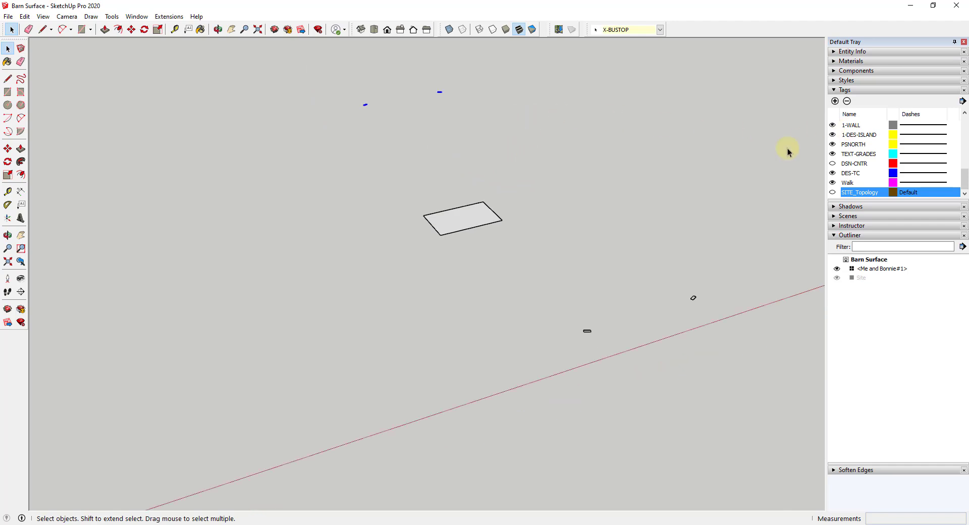
{"action": "scroll", "coordinate": [566, 256], "scroll_direction": "down", "scroll_amount": 2}
{"action": "left_click", "coordinate": [666, 305]}
- Create a scene from a close view of the building rectangle with the terrain hidden
{"action": "scroll", "coordinate": [499, 233], "scroll_direction": "up", "scroll_amount": 5}
{"action": "middle_click_drag", "start_coordinate": [513, 231], "coordinate": [555, 241]}
{"action": "scroll", "coordinate": [500, 229], "scroll_direction": "up", "scroll_amount": 5}
{"action": "left_click", "coordinate": [43, 18]}
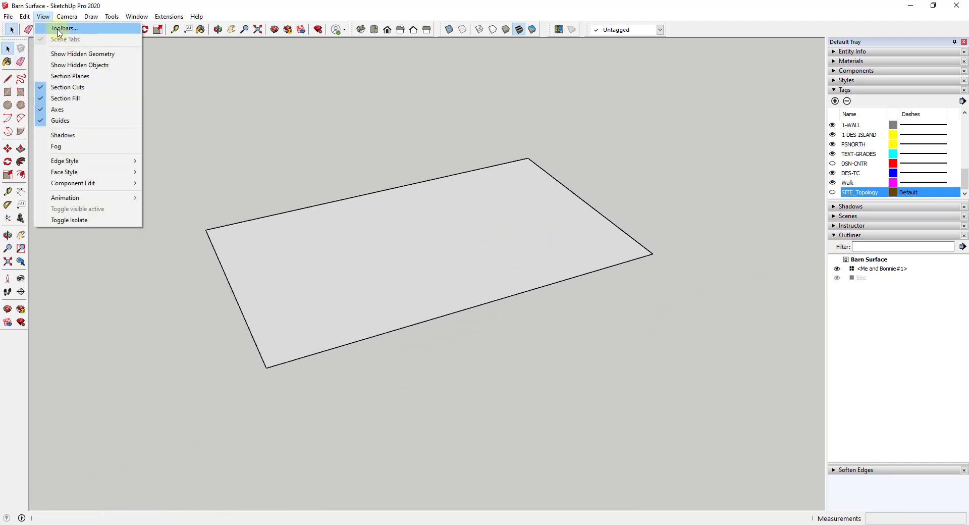
{"action": "mouse_move", "coordinate": [90, 198]}
{"action": "left_click", "coordinate": [191, 199]}
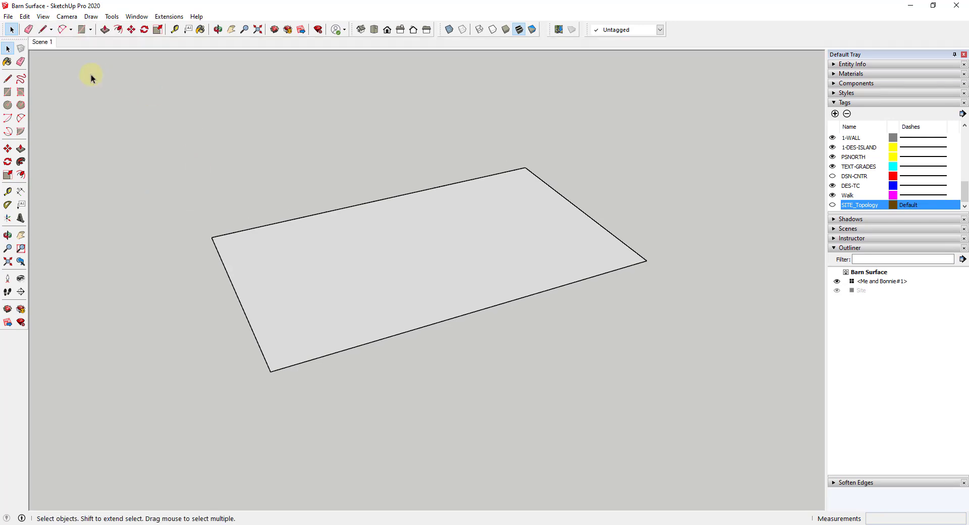
- Open the scene details and rename the new scene as Barn_Working
{"action": "left_click", "coordinate": [834, 229]}
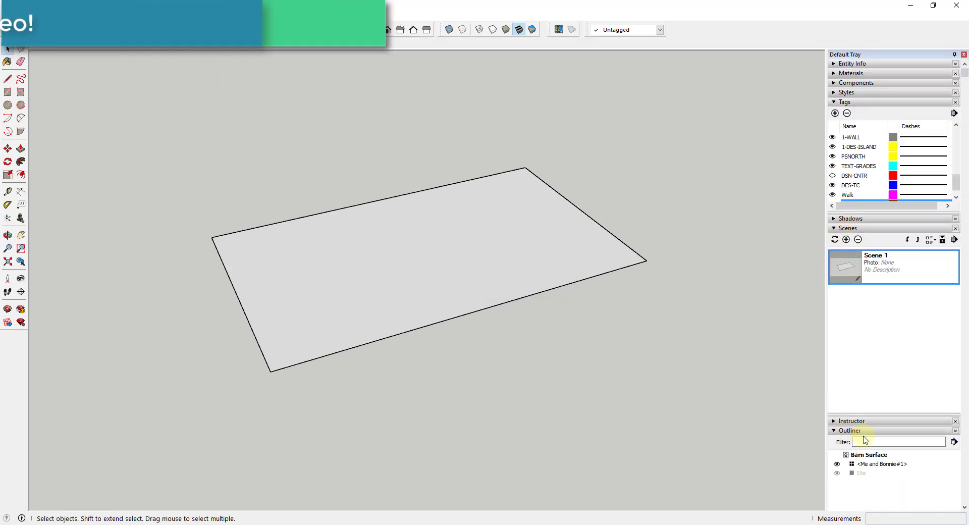
{"action": "left_click", "coordinate": [942, 240]}
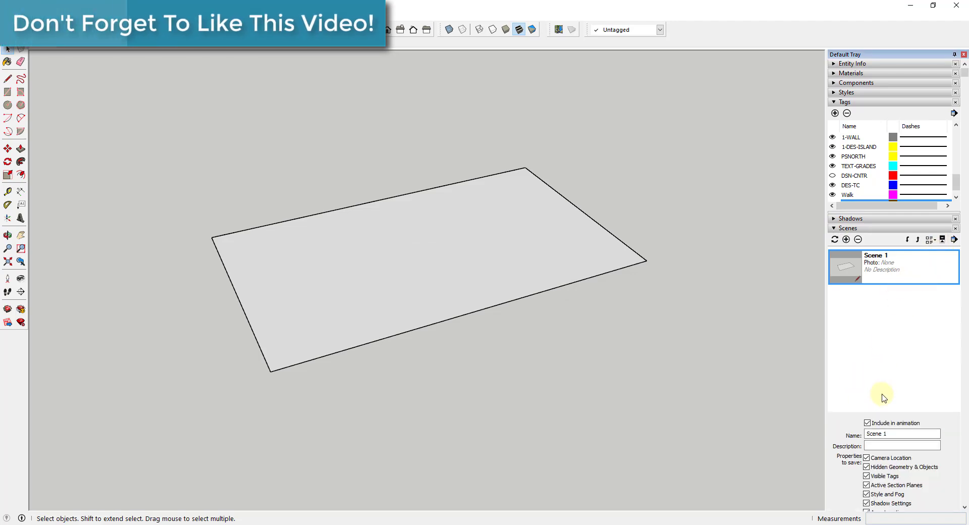
{"action": "type", "text": "Bar"}
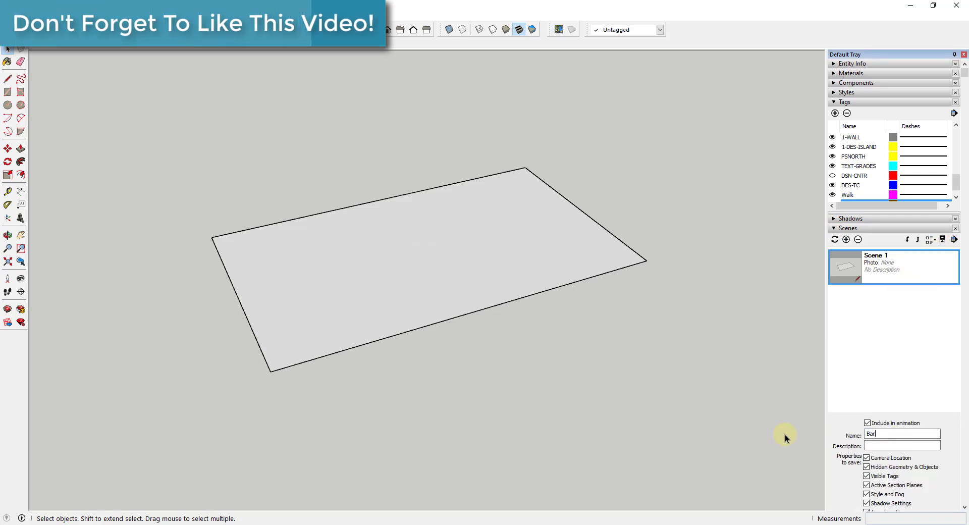
{"action": "type", "text": "n"}
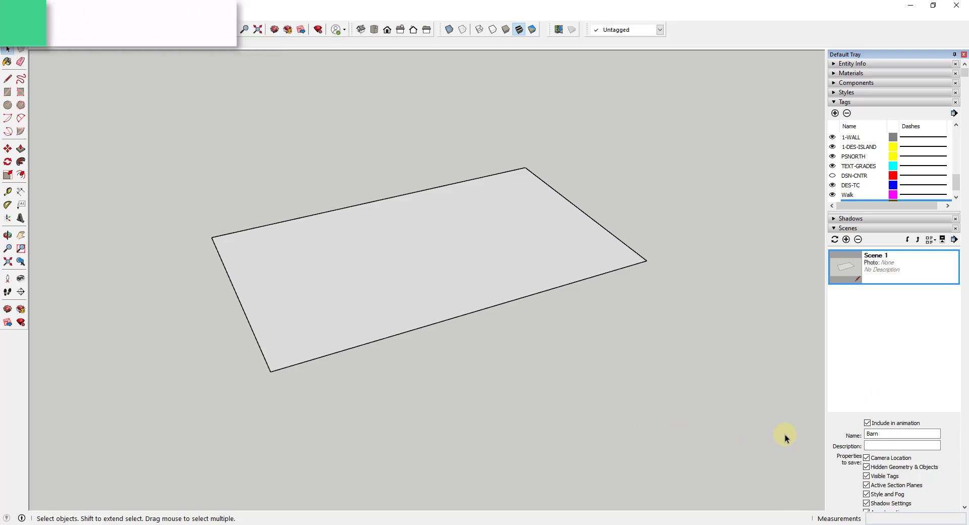
{"action": "type", "text": "_Working"}
{"action": "key", "text": "Return"}
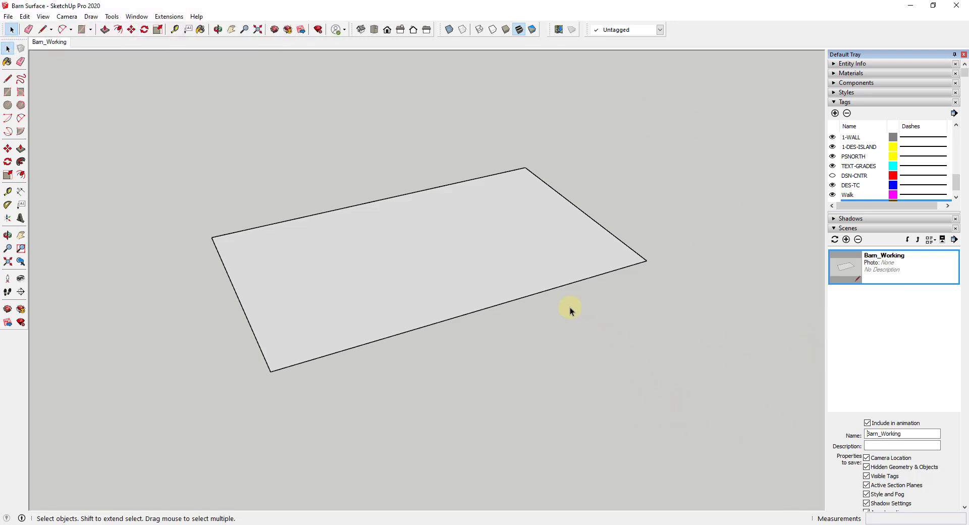
- Add a second scene and name it Overall_Working
{"action": "right_click", "coordinate": [47, 45]}
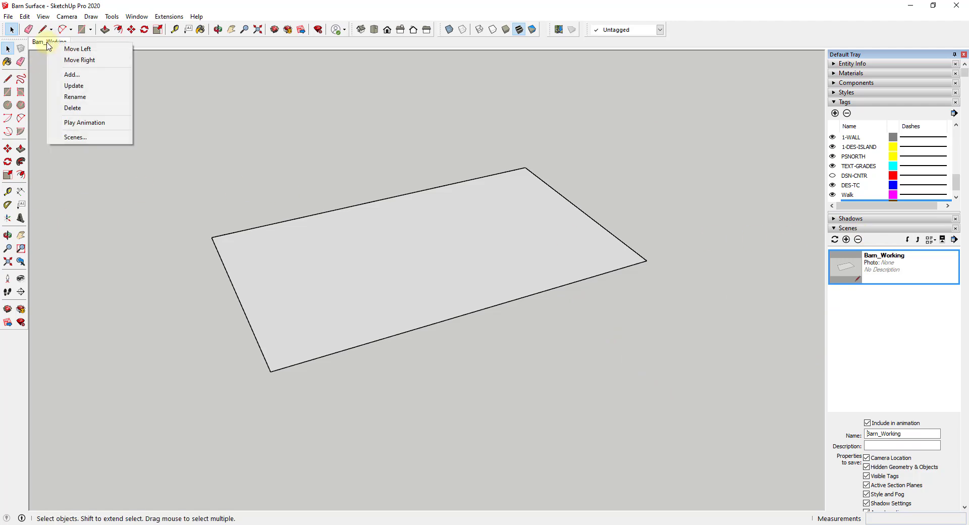
{"action": "left_click", "coordinate": [69, 75]}
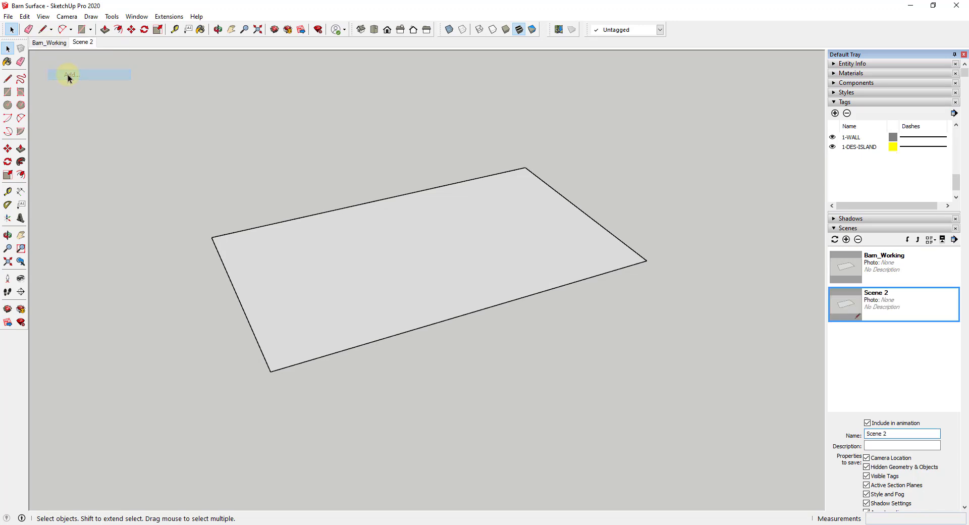
{"action": "right_click", "coordinate": [84, 45]}
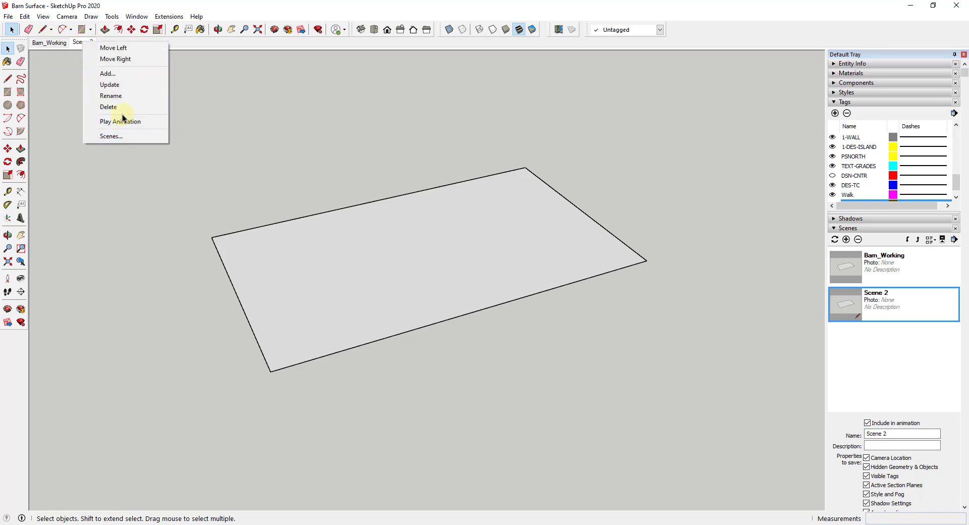
{"action": "left_click", "coordinate": [120, 96]}
{"action": "type", "text": "Overall_Working"}
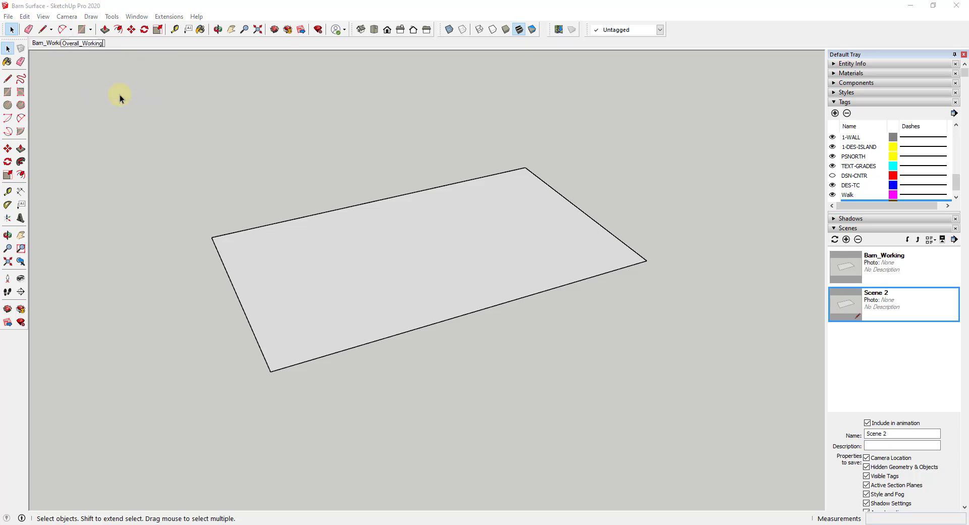
{"action": "key", "text": "Return"}
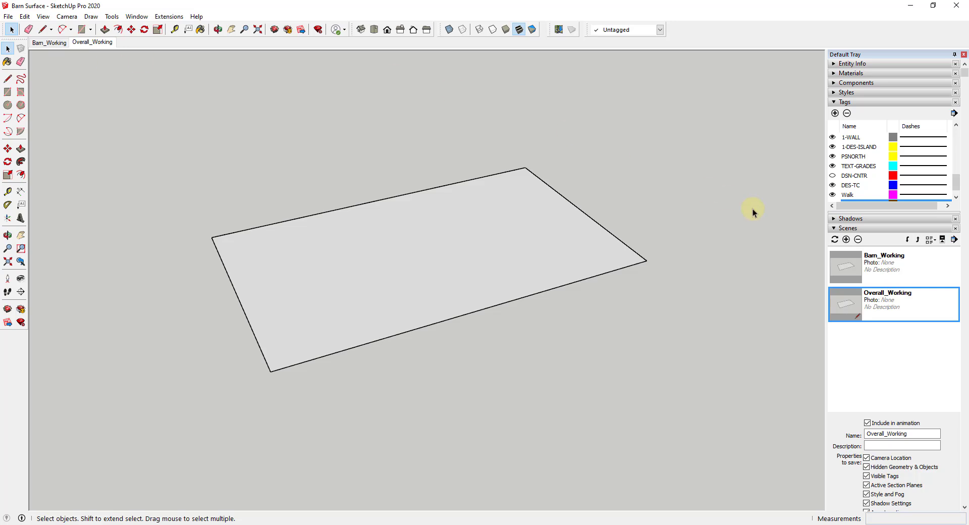
- Show the SITE_Topology tag and update the Overall_Working scene with the terrain visible
{"action": "scroll", "coordinate": [875, 177], "scroll_direction": "down", "scroll_amount": 2}
{"action": "scroll", "coordinate": [858, 162], "scroll_direction": "down", "scroll_amount": 3}
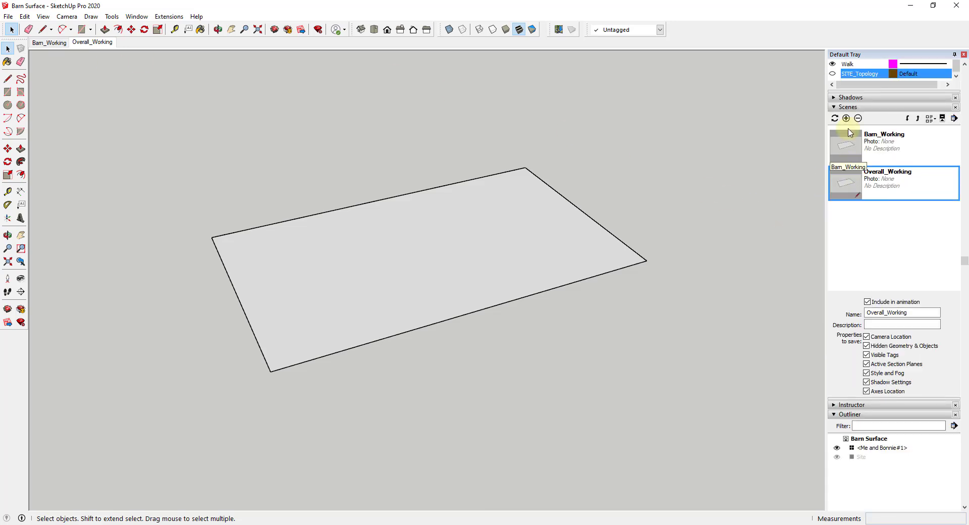
{"action": "left_click", "coordinate": [833, 73]}
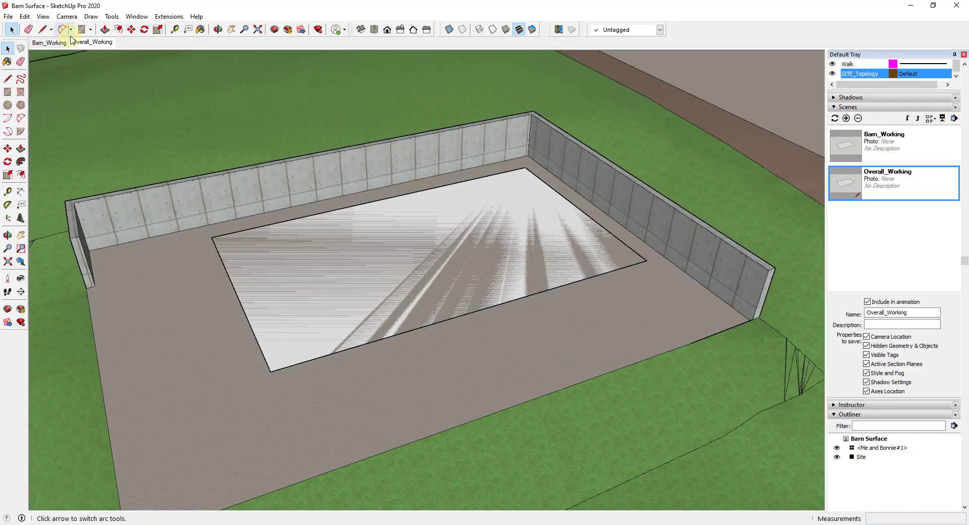
{"action": "right_click", "coordinate": [94, 43]}
{"action": "left_click", "coordinate": [126, 87]}
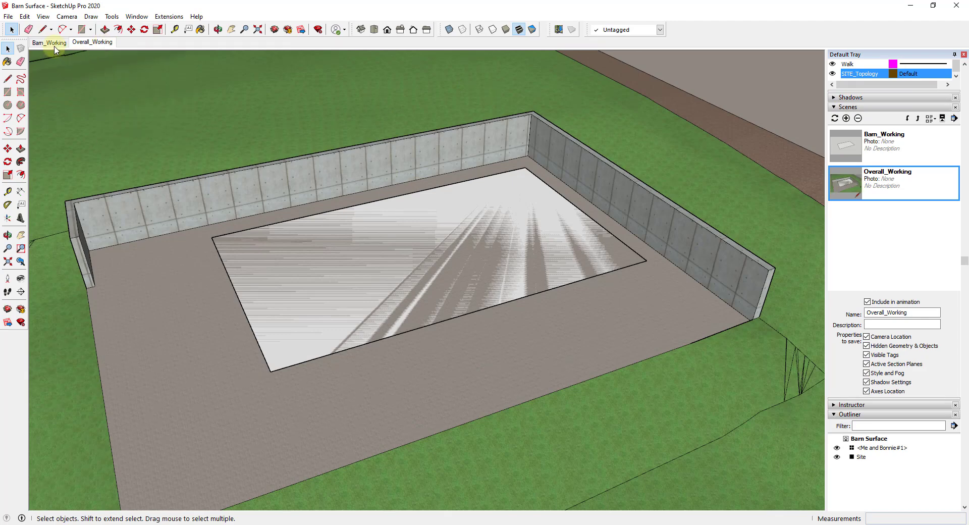
- Update the Overall_Working scene with a wider, lower view that takes in both site pads
{"action": "scroll", "coordinate": [398, 275], "scroll_direction": "down", "scroll_amount": 6}
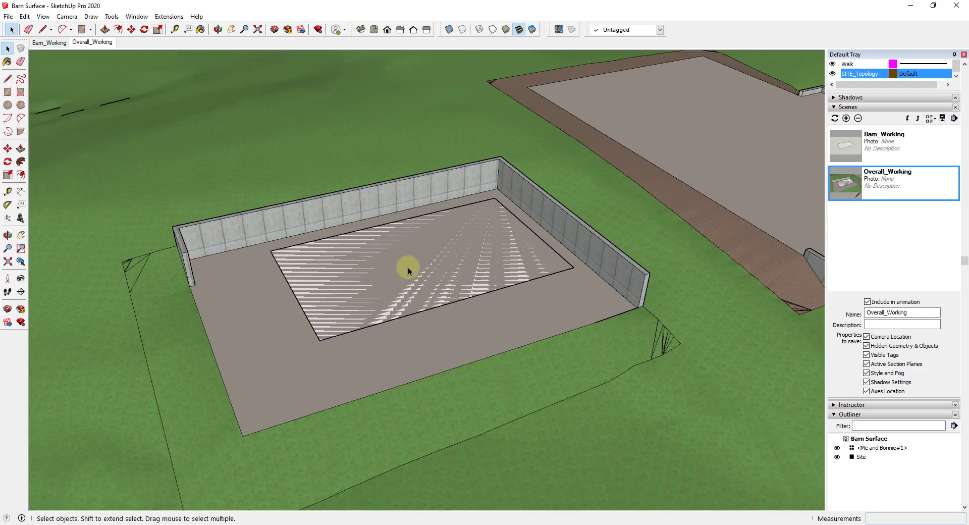
{"action": "middle_click_drag", "start_coordinate": [505, 257], "coordinate": [642, 223]}
{"action": "scroll", "coordinate": [642, 223], "scroll_direction": "up", "scroll_amount": 3}
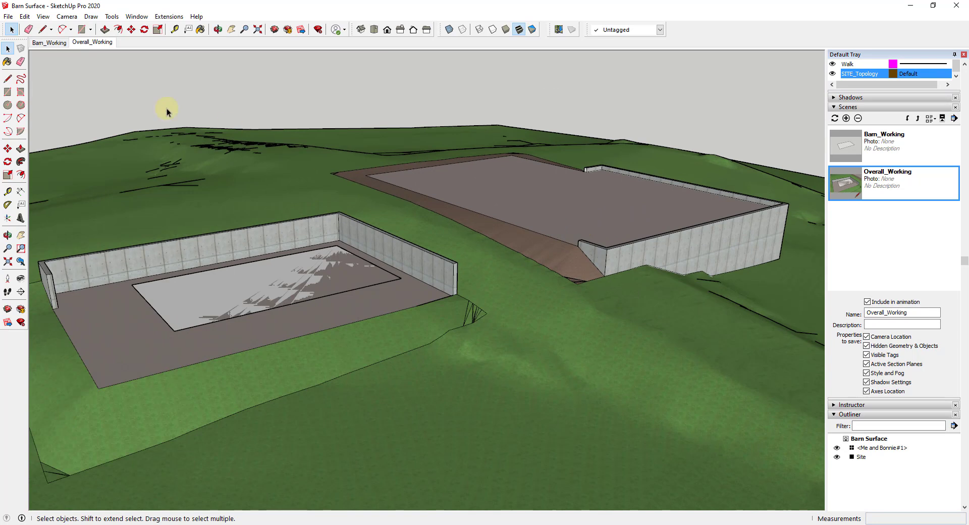
{"action": "right_click", "coordinate": [93, 43]}
{"action": "left_click", "coordinate": [134, 88]}
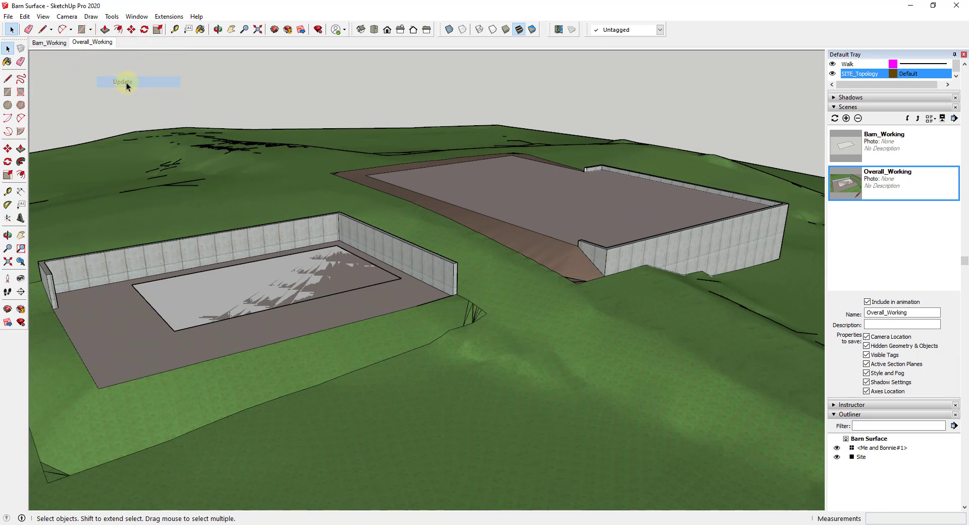
- Switch to the Barn_Working scene and enlarge the tag list to show more tags
{"action": "left_click", "coordinate": [49, 43]}
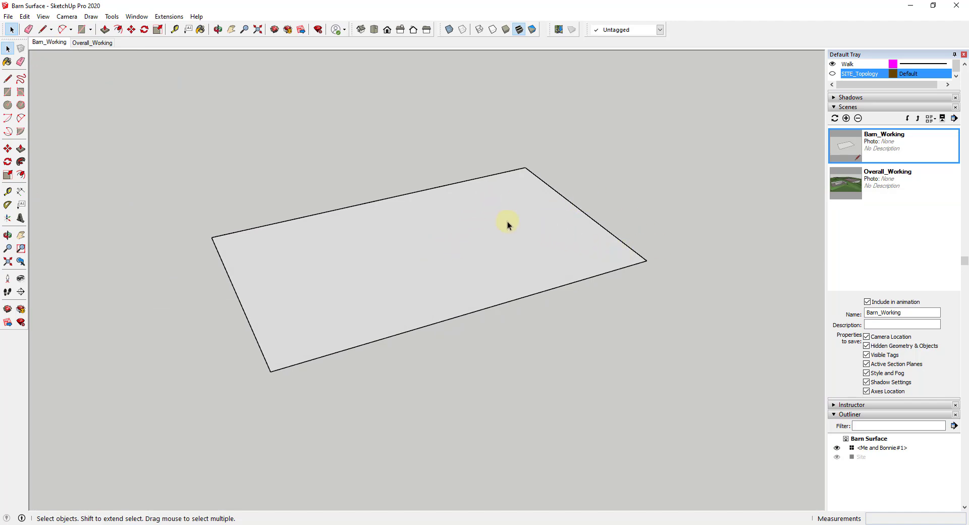
{"action": "scroll", "coordinate": [883, 186], "scroll_direction": "up", "scroll_amount": 3}
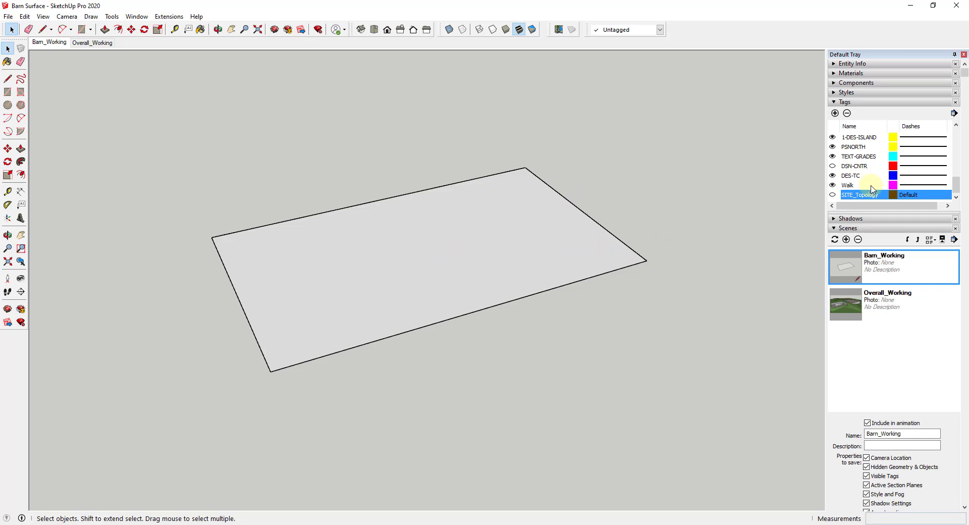
{"action": "left_click_drag", "start_coordinate": [875, 212], "coordinate": [884, 287]}
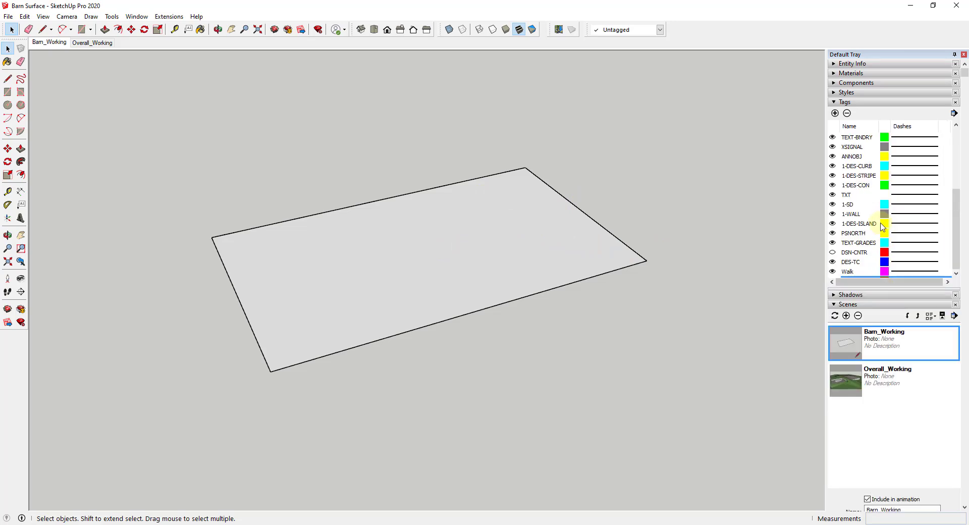
- Delete the tags from P-BLD through X-UTIL together with their contents
{"action": "left_click", "coordinate": [852, 147]}
{"action": "scroll", "coordinate": [852, 157], "scroll_direction": "up", "scroll_amount": 4}
{"action": "left_click", "coordinate": [850, 147]}
{"action": "scroll", "coordinate": [874, 223], "scroll_direction": "down", "scroll_amount": 3}
{"action": "scroll", "coordinate": [873, 177], "scroll_direction": "up", "scroll_amount": 1}
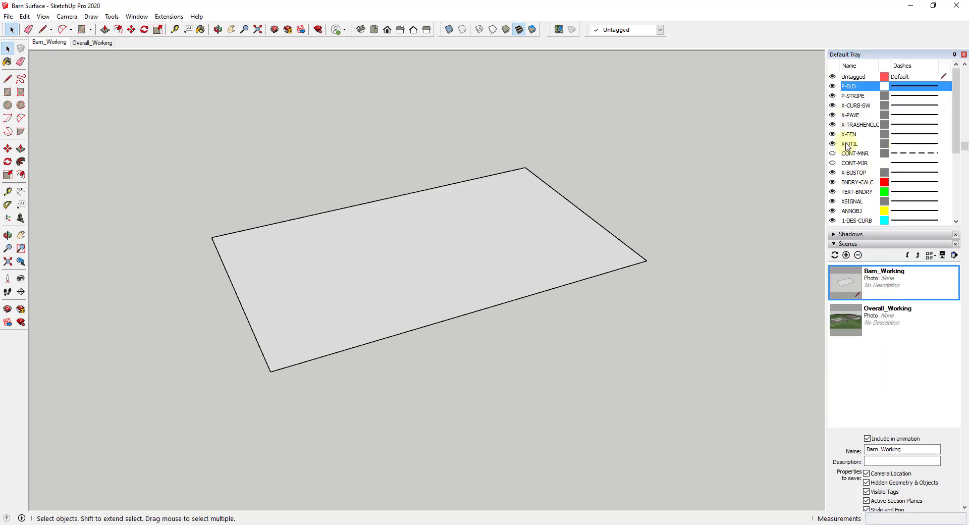
{"action": "left_click", "coordinate": [851, 144], "text": "shift"}
{"action": "scroll", "coordinate": [860, 121], "scroll_direction": "up", "scroll_amount": 2}
{"action": "left_click", "coordinate": [847, 113]}
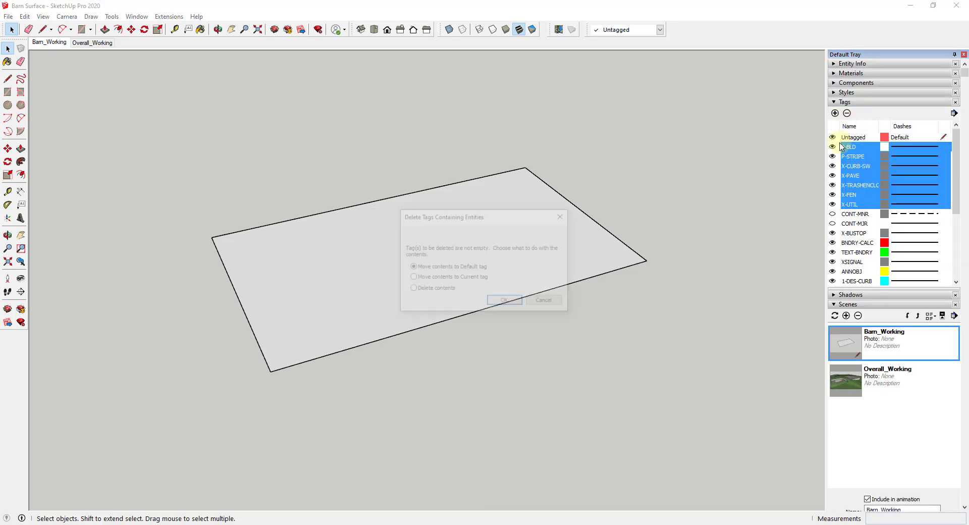
{"action": "left_click", "coordinate": [434, 287]}
{"action": "left_click", "coordinate": [489, 300]}
- Delete the tags from X-BUSTOP through Walk, keeping the two contour tags and SITE_Topology
{"action": "scroll", "coordinate": [955, 182], "scroll_direction": "down", "scroll_amount": 5}
{"action": "left_click", "coordinate": [849, 211], "text": "shift"}
{"action": "scroll", "coordinate": [856, 92], "scroll_direction": "up", "scroll_amount": 4}
{"action": "left_click", "coordinate": [847, 113]}
{"action": "left_click", "coordinate": [489, 300]}
- Rename the contour tags as SITE_CONT-MJR and SITE_CONT-MNR
{"action": "double_click", "coordinate": [855, 157]}
{"action": "type", "text": "SITE_"}
{"action": "double_click", "coordinate": [854, 148]}
{"action": "type", "text": "SITE_"}
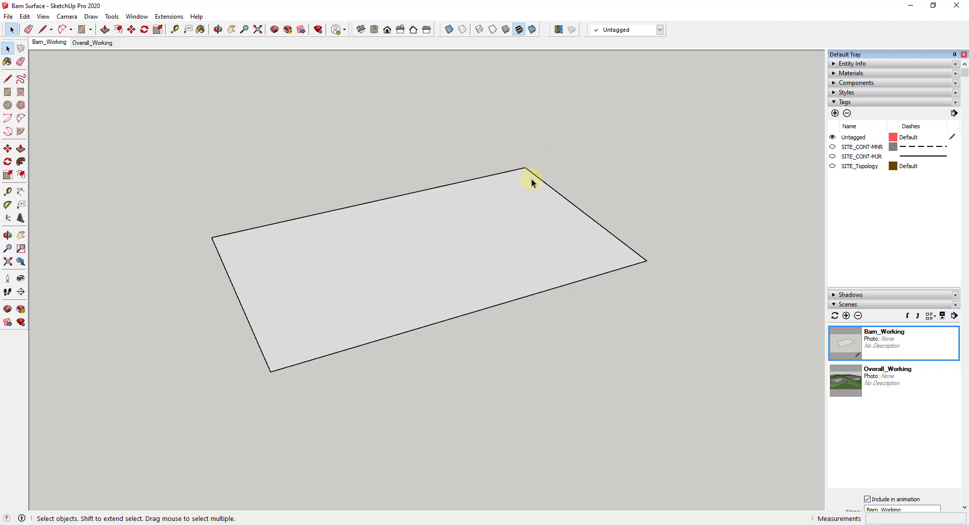
{"action": "scroll", "coordinate": [887, 247], "scroll_direction": "down", "scroll_amount": 3}
{"action": "scroll", "coordinate": [891, 222], "scroll_direction": "up", "scroll_amount": 3}
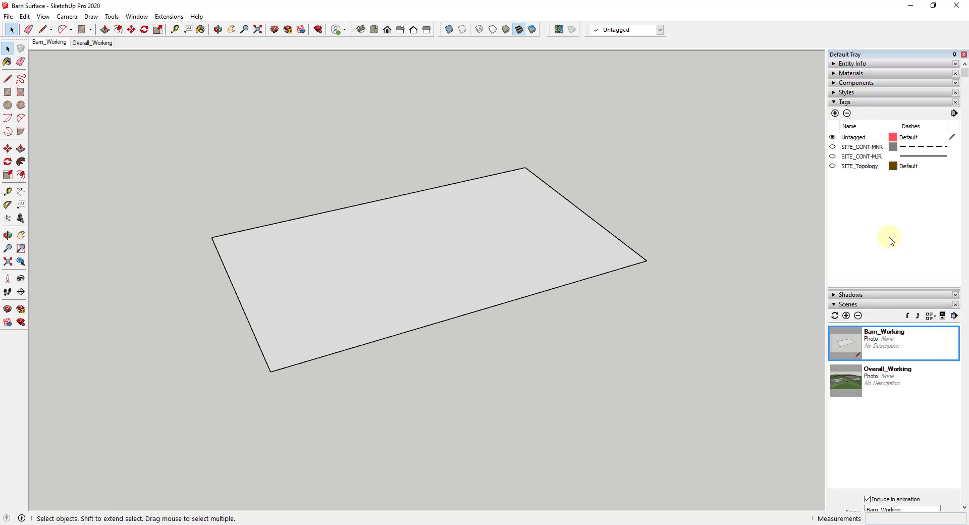
{"action": "left_click", "coordinate": [527, 223]}
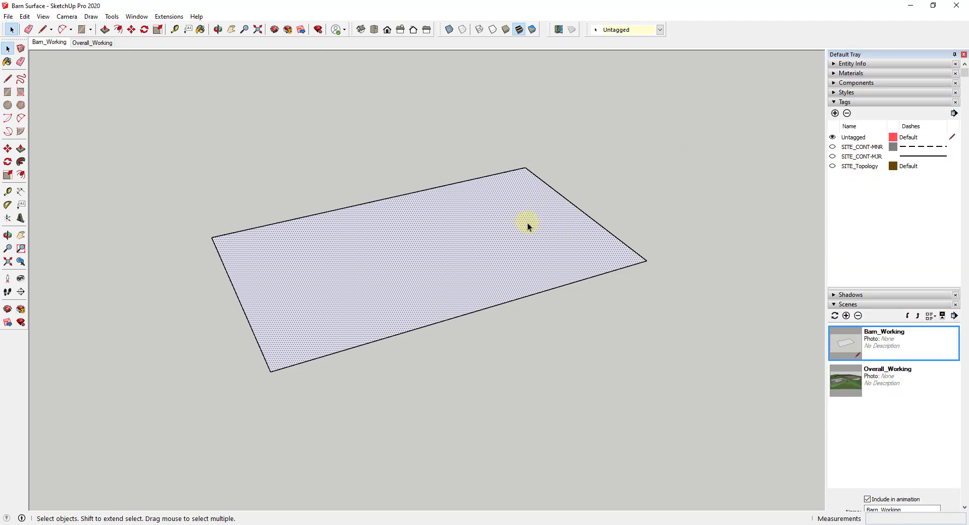
{"action": "scroll", "coordinate": [534, 223], "scroll_direction": "up", "scroll_amount": 1}
{"action": "scroll", "coordinate": [531, 221], "scroll_direction": "down", "scroll_amount": 1}
{"action": "mouse_move", "coordinate": [487, 226]}
{"action": "middle_mouse_down"}
{"action": "mouse_move", "coordinate": [443, 247]}
{"action": "mouse_move", "coordinate": [487, 235]}
{"action": "middle_mouse_up"}
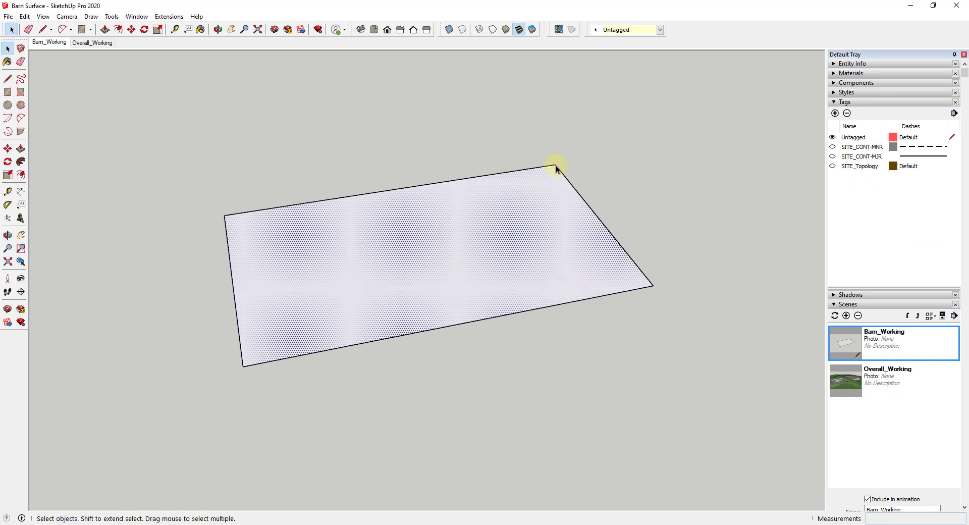
{"action": "scroll", "coordinate": [554, 167], "scroll_direction": "up", "scroll_amount": 1}
{"action": "middle_click_drag", "start_coordinate": [543, 240], "coordinate": [558, 237]}
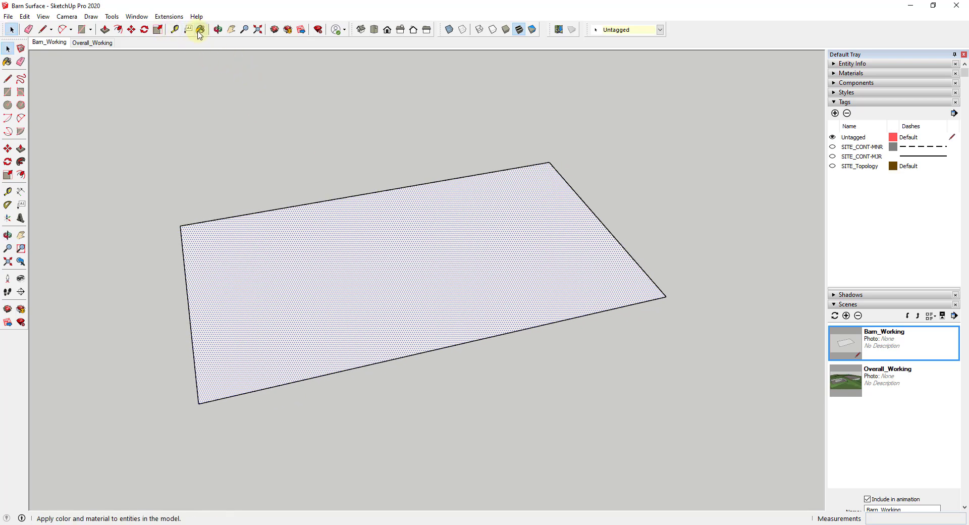
- Dimension the length and width of the rectangular footprint along two adjoining edges, offsetting both dimensions outside the face
{"action": "left_click", "coordinate": [21, 192]}
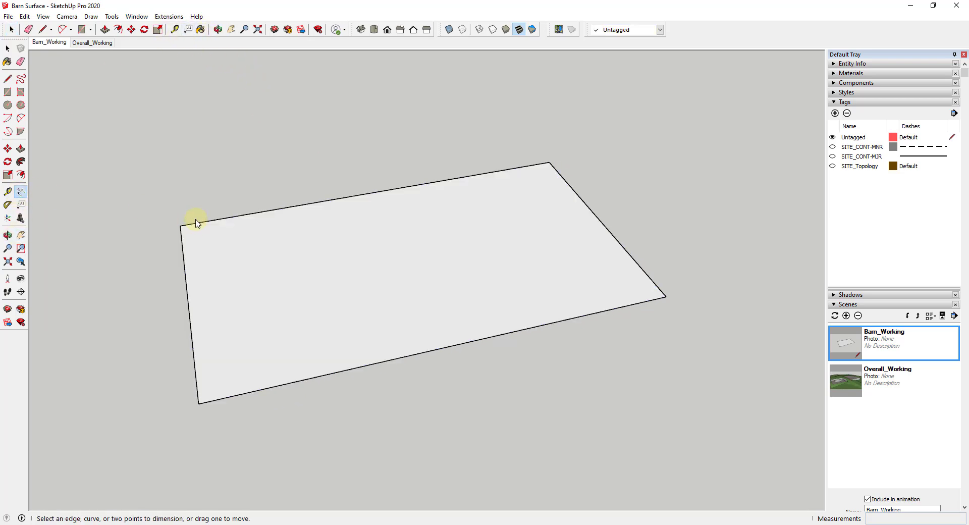
{"action": "left_click", "coordinate": [180, 225]}
{"action": "left_click", "coordinate": [199, 404]}
{"action": "left_click", "coordinate": [135, 384]}
{"action": "left_click", "coordinate": [180, 225]}
{"action": "left_click", "coordinate": [549, 163]}
{"action": "left_click", "coordinate": [514, 146]}
{"action": "scroll", "coordinate": [476, 228], "scroll_direction": "up", "scroll_amount": 1}
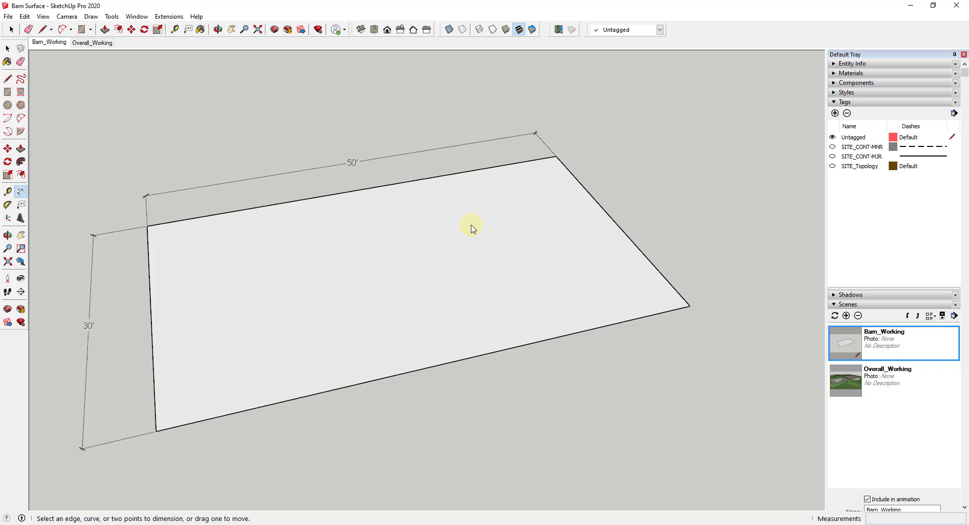
{"action": "scroll", "coordinate": [505, 217], "scroll_direction": "down", "scroll_amount": 2}
{"action": "scroll", "coordinate": [322, 279], "scroll_direction": "up", "scroll_amount": 1}
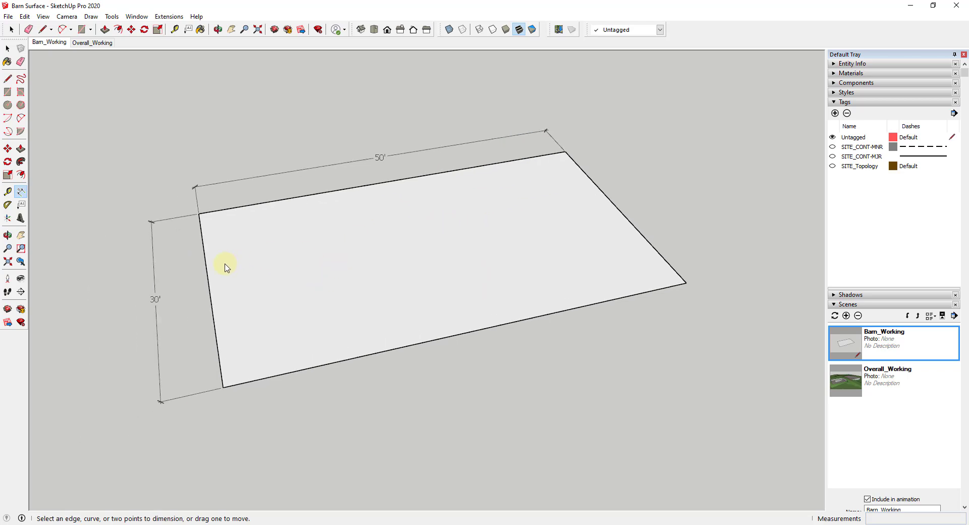
{"action": "scroll", "coordinate": [525, 219], "scroll_direction": "down", "scroll_amount": 1}
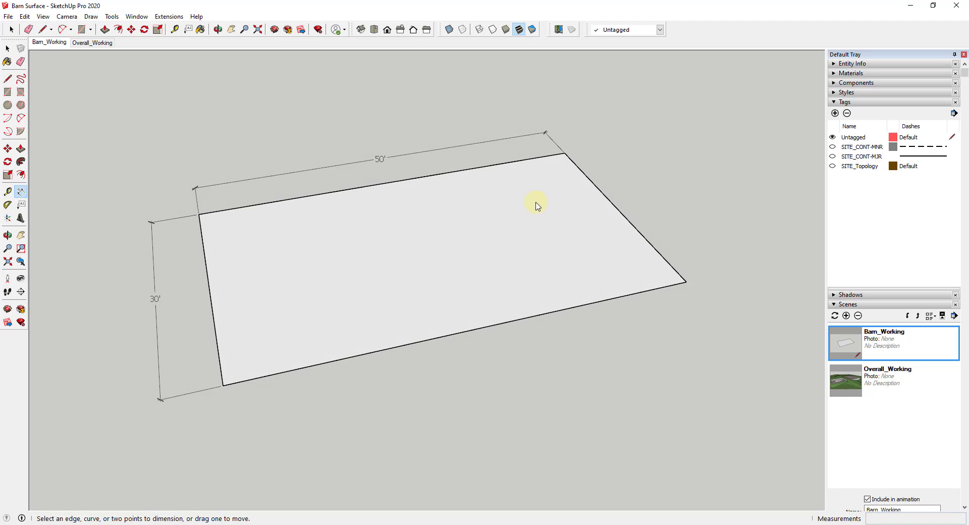
{"action": "scroll", "coordinate": [559, 161], "scroll_direction": "up", "scroll_amount": 2}
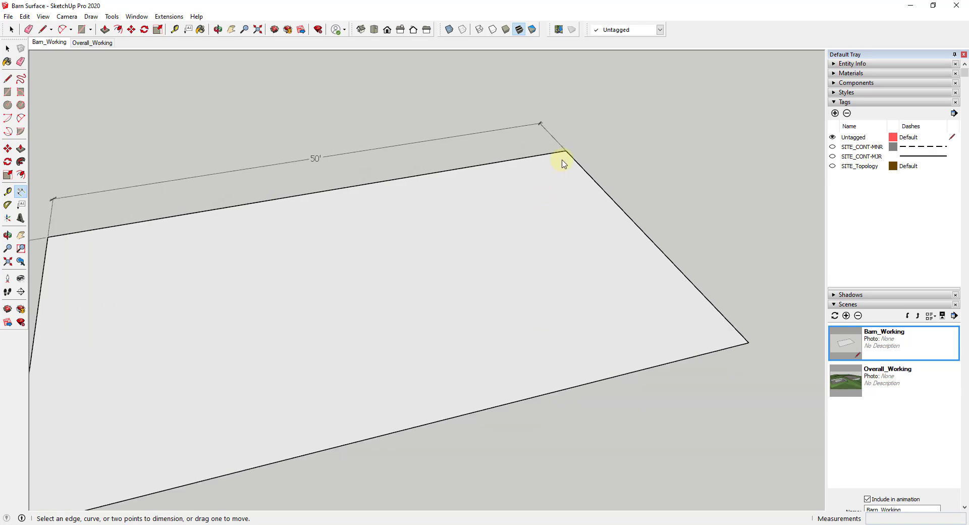
{"action": "scroll", "coordinate": [559, 178], "scroll_direction": "down", "scroll_amount": 1}
{"action": "scroll", "coordinate": [564, 184], "scroll_direction": "down", "scroll_amount": 2}
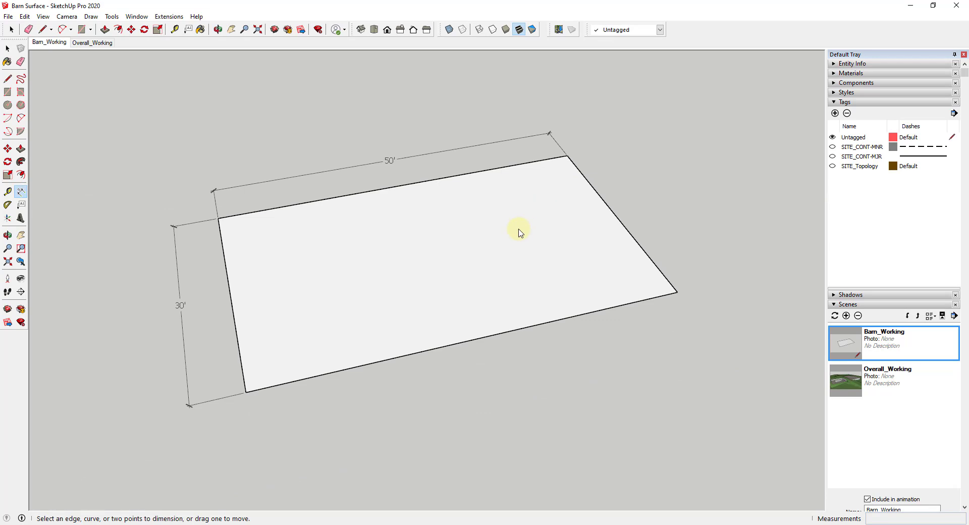
- Group the footprint face together with its bounding edges, leaving the dimensions out of the group
{"action": "key", "text": "space"}
{"action": "double_click", "coordinate": [426, 237]}
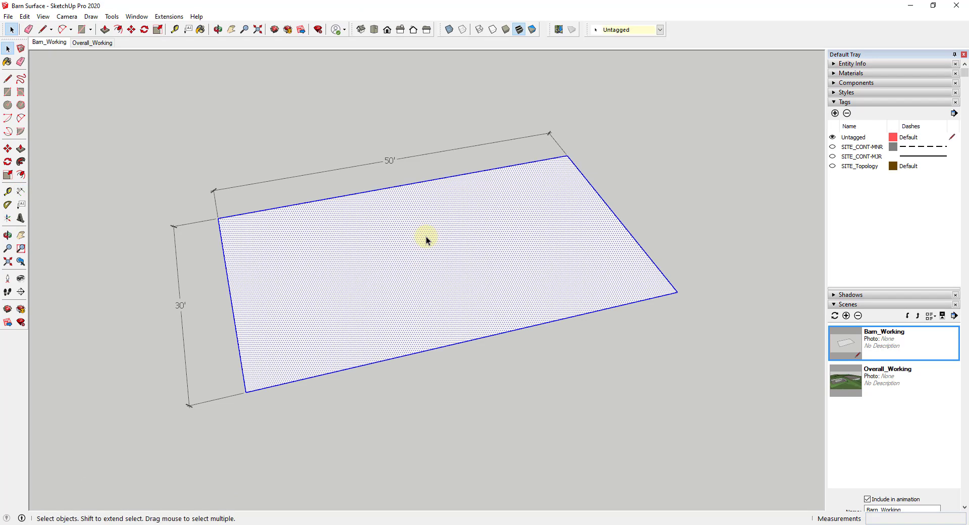
{"action": "right_click", "coordinate": [426, 237]}
{"action": "left_click", "coordinate": [455, 297]}
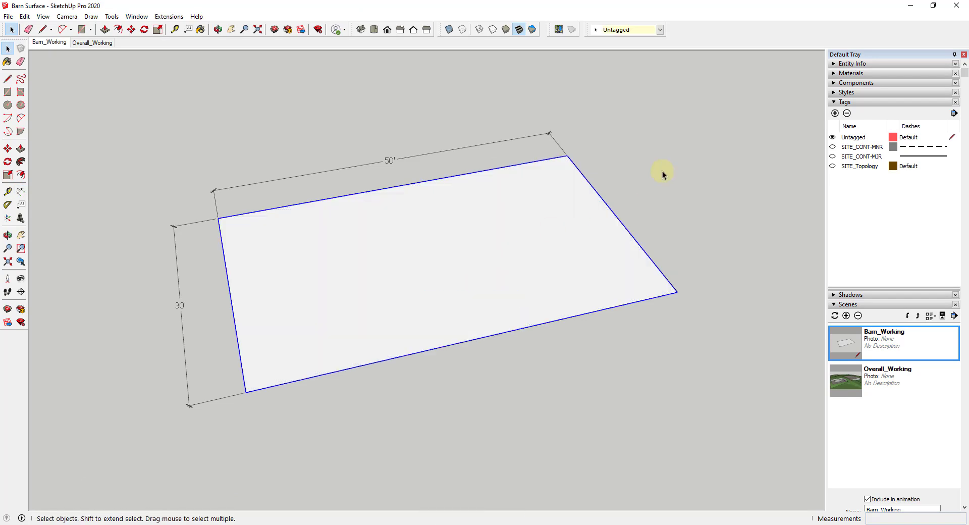
{"action": "left_click", "coordinate": [662, 171]}
{"action": "scroll", "coordinate": [590, 157], "scroll_direction": "up", "scroll_amount": 2}
{"action": "scroll", "coordinate": [560, 160], "scroll_direction": "down", "scroll_amount": 2}
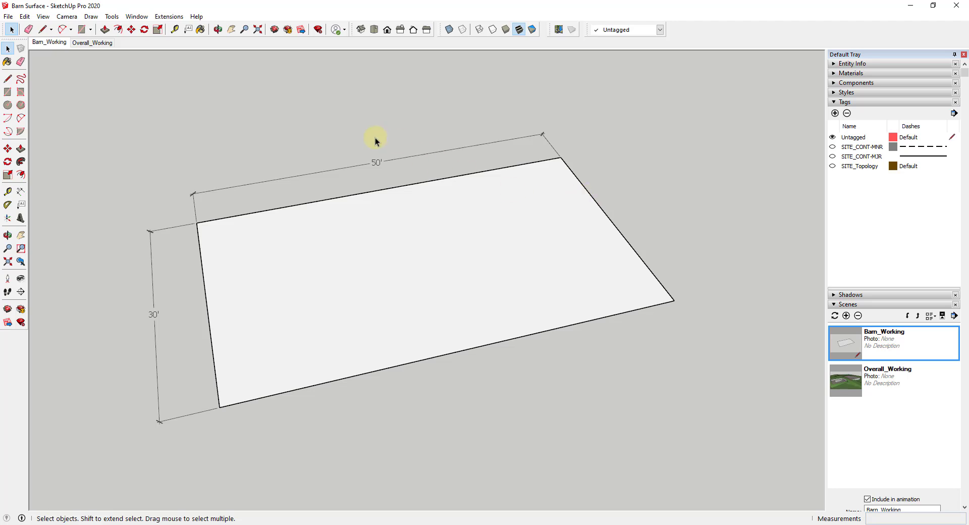
- Place a guide line 10' inside the footprint, parallel to the undimensioned short edge
{"action": "left_click", "coordinate": [176, 30]}
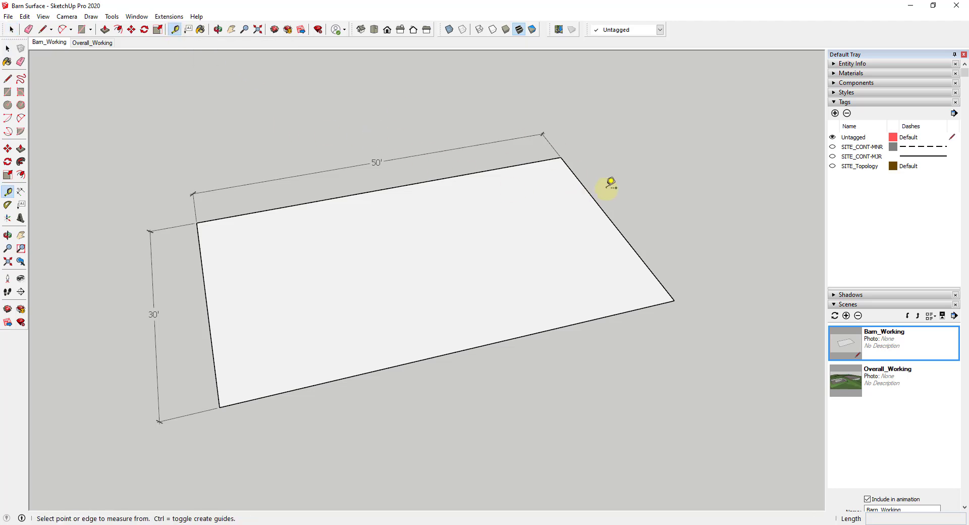
{"action": "left_click", "coordinate": [601, 208]}
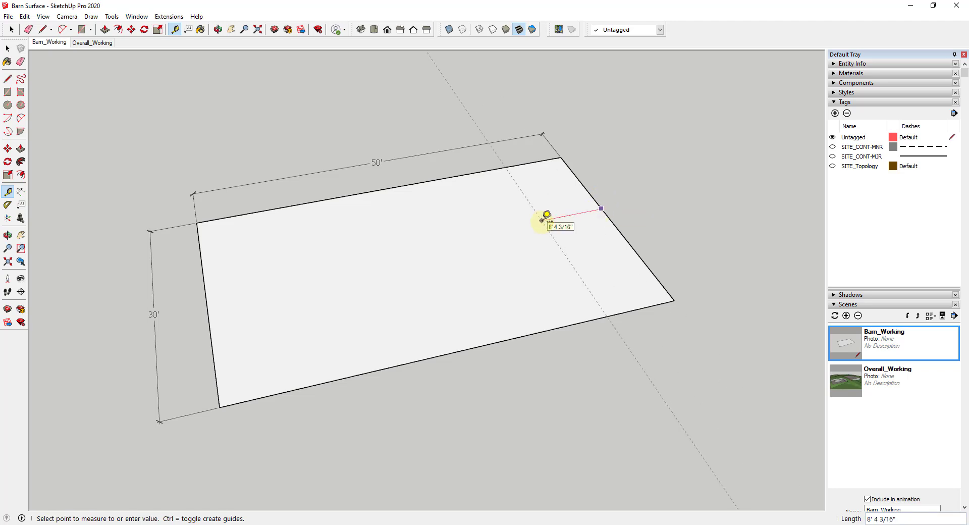
{"action": "left_click", "coordinate": [541, 216]}
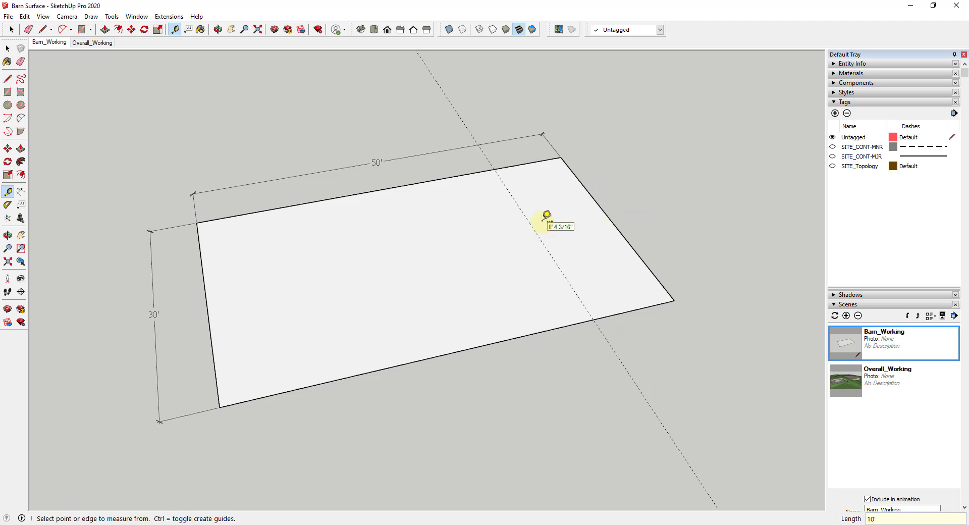
{"action": "left_click", "coordinate": [514, 199]}
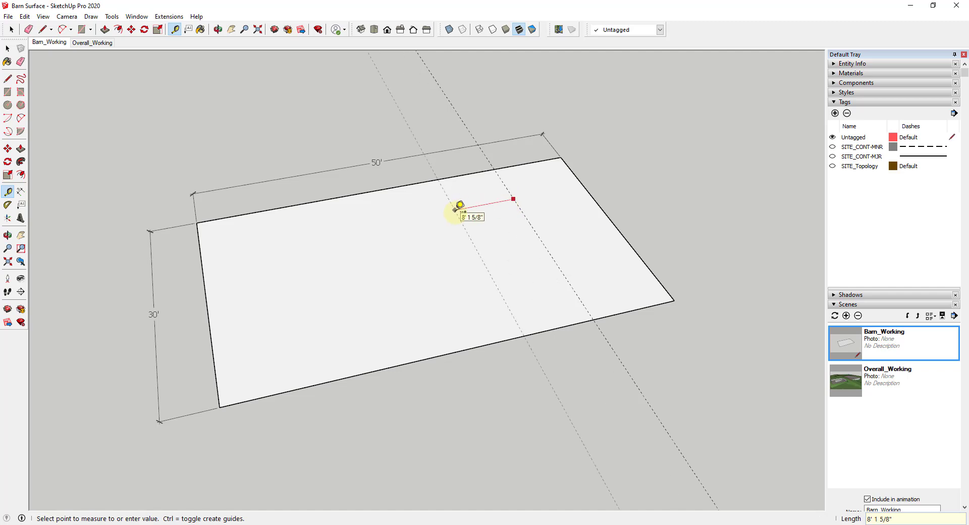
{"action": "type", "text": "10"}
{"action": "key", "text": "Return"}
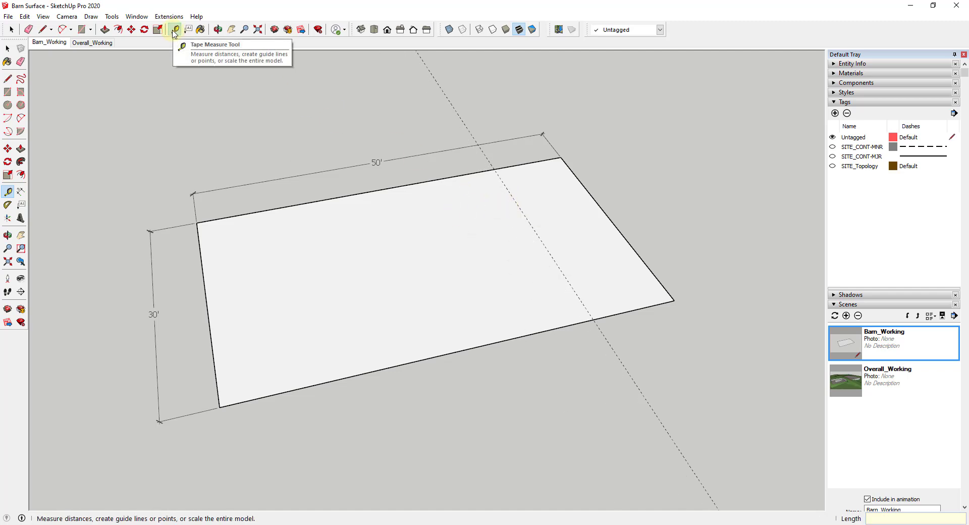
- Add three more parallel guide lines across the footprint, each offset 10' from the previous one towards the dimensioned short edge
{"action": "left_click", "coordinate": [522, 211]}
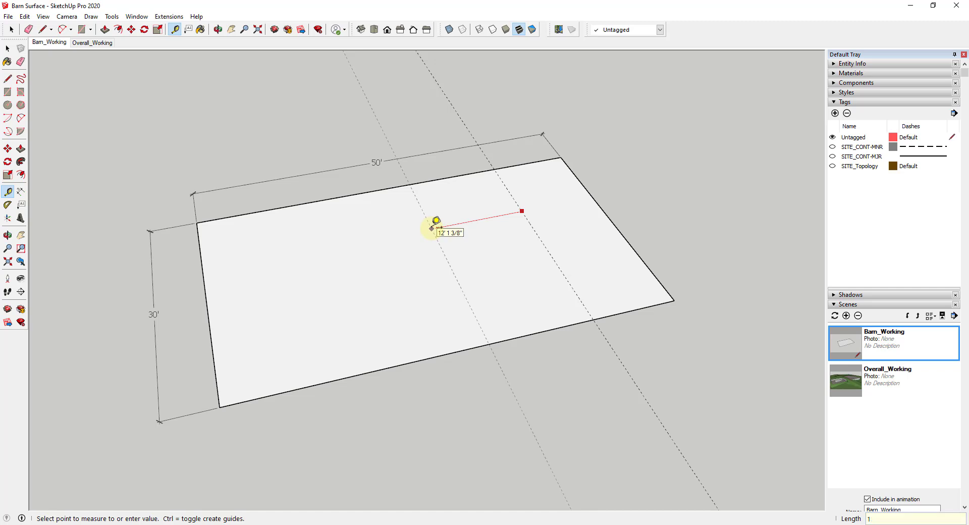
{"action": "key", "text": "Return"}
{"action": "left_click", "coordinate": [460, 249]}
{"action": "type", "text": "10"}
{"action": "key", "text": "Return"}
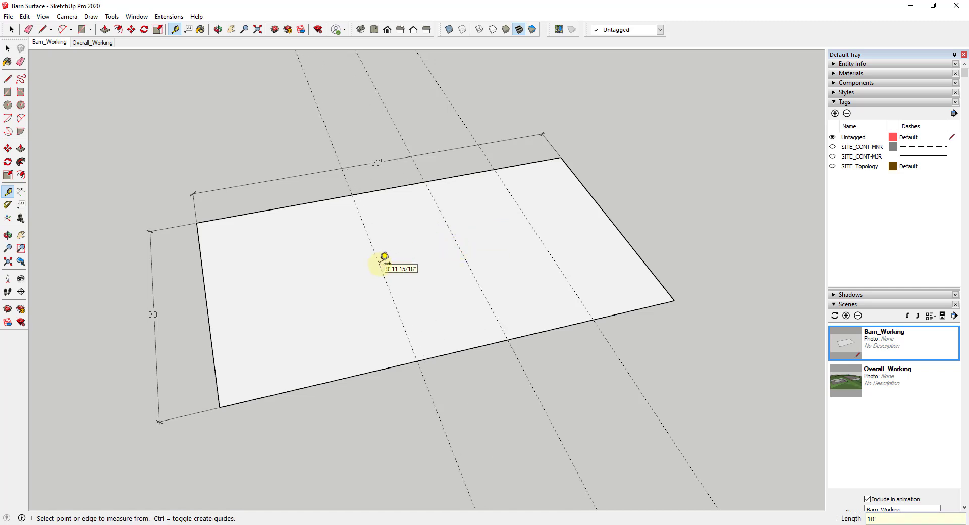
{"action": "left_click", "coordinate": [379, 265]}
{"action": "type", "text": "1"}
{"action": "key", "text": "Return"}
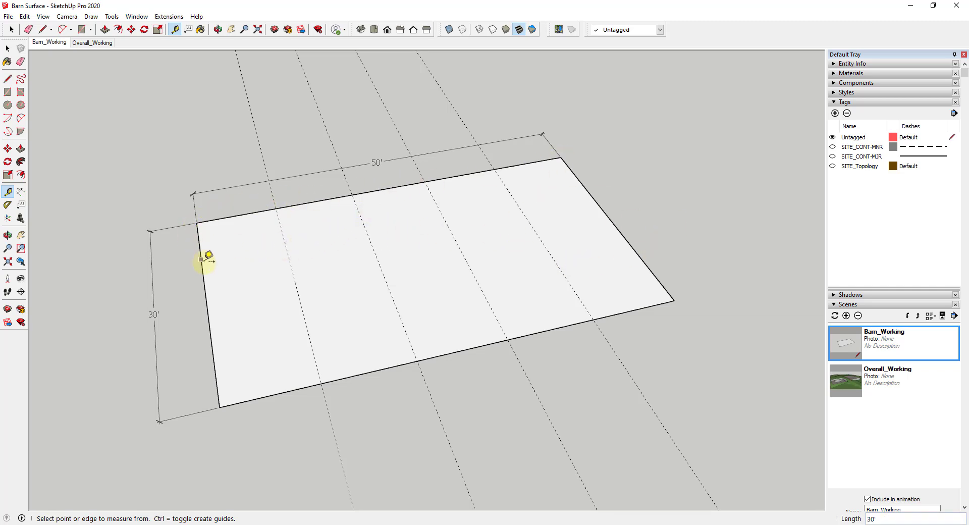
- Draw a 5.5" by 5.5" square inside the footprint corner where the two dimensioned edges meet
{"action": "scroll", "coordinate": [212, 212], "scroll_direction": "up", "scroll_amount": 3}
{"action": "key", "text": "space"}
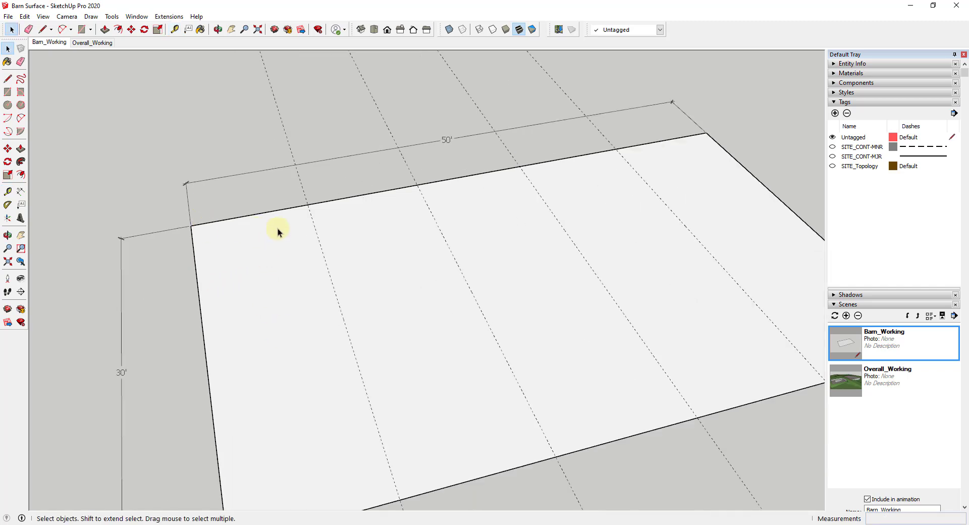
{"action": "scroll", "coordinate": [256, 230], "scroll_direction": "down", "scroll_amount": 3}
{"action": "scroll", "coordinate": [252, 229], "scroll_direction": "up", "scroll_amount": 4}
{"action": "key", "text": "r"}
{"action": "left_click", "coordinate": [248, 226]}
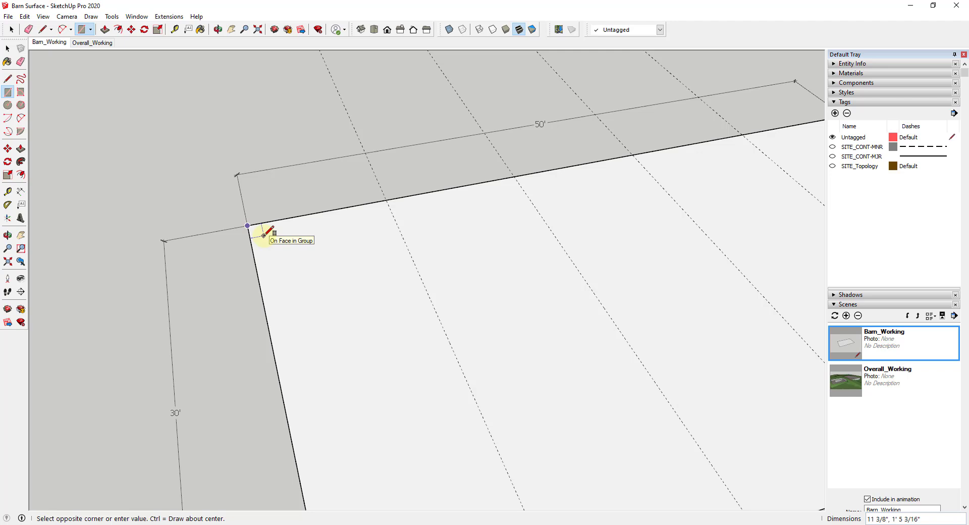
{"action": "scroll", "coordinate": [263, 234], "scroll_direction": "up", "scroll_amount": 1}
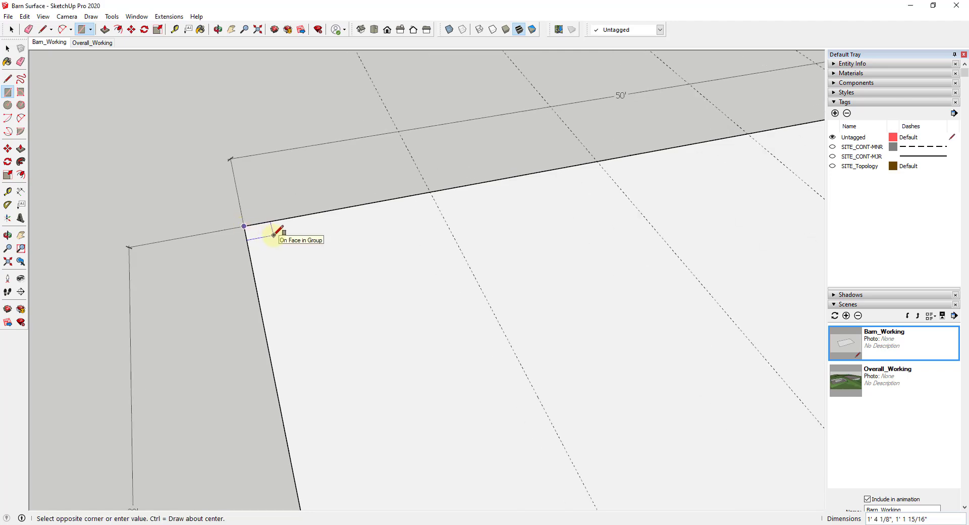
{"action": "type", "text": "5.5"}
{"action": "key", "text": "Return"}
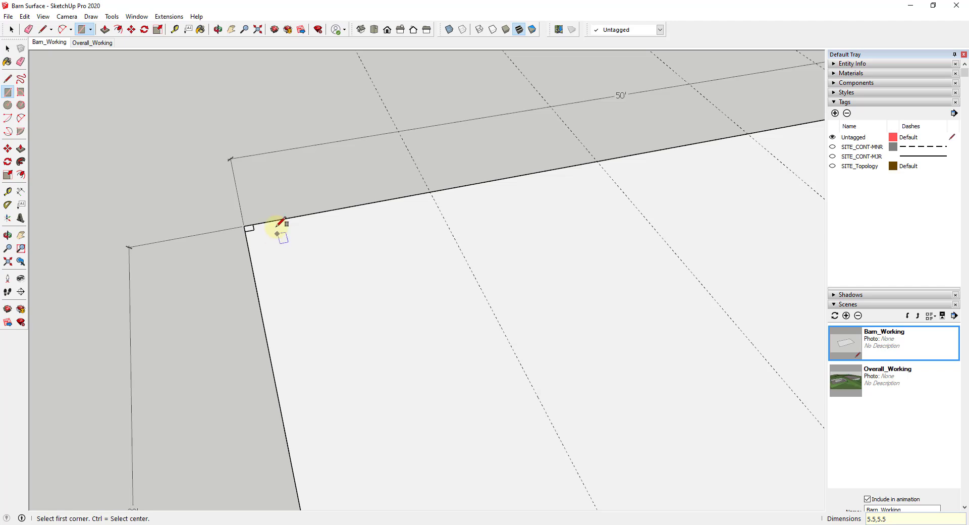
- Extrude the small corner square upward with Push/Pull into a 12' high column
{"action": "scroll", "coordinate": [290, 197], "scroll_direction": "down", "scroll_amount": 5}
{"action": "scroll", "coordinate": [257, 202], "scroll_direction": "up", "scroll_amount": 5}
{"action": "key", "text": "space"}
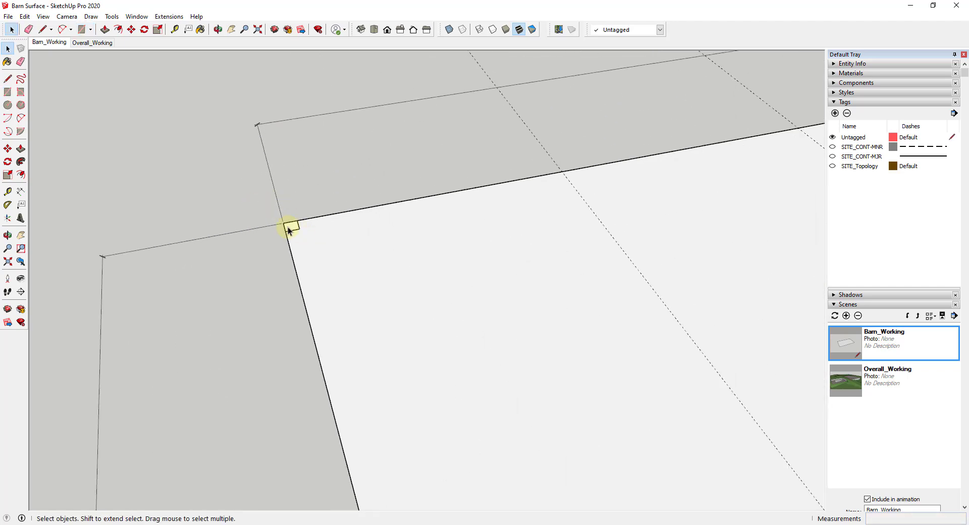
{"action": "scroll", "coordinate": [290, 229], "scroll_direction": "down", "scroll_amount": 3}
{"action": "key", "text": "p"}
{"action": "left_click", "coordinate": [290, 229]}
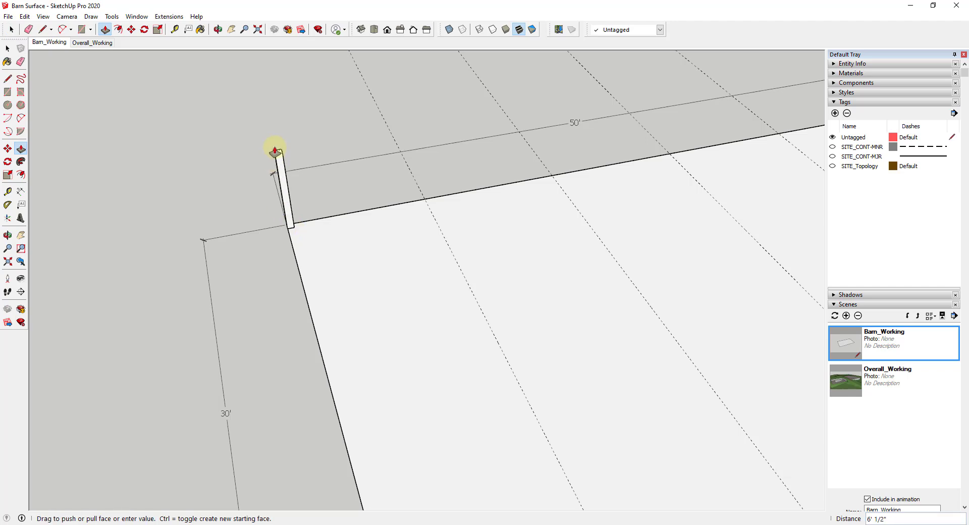
{"action": "scroll", "coordinate": [252, 141], "scroll_direction": "down", "scroll_amount": 4}
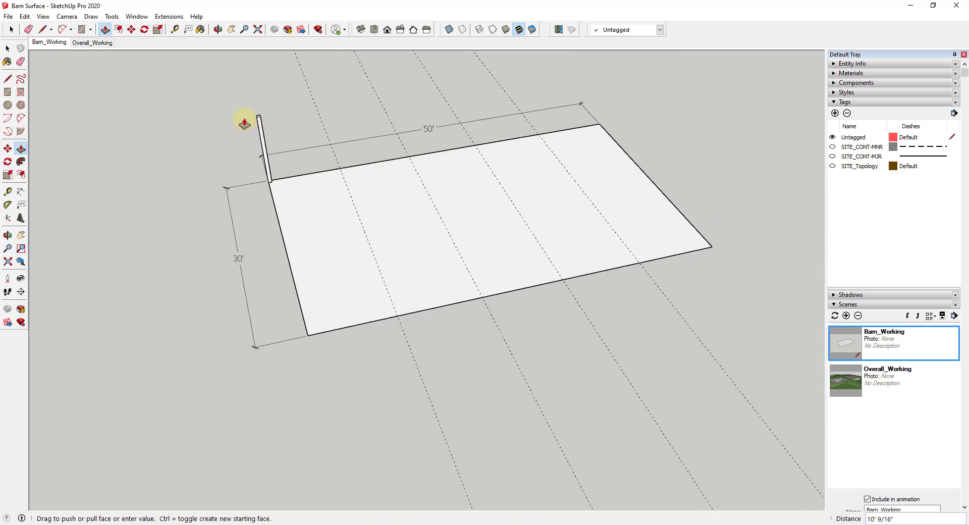
{"action": "middle_click_drag", "start_coordinate": [309, 191], "coordinate": [270, 156]}
{"action": "key", "text": "space"}
- Turn the whole corner column into a component with the definition name "Structural Column - 6 x 6 - 12'H"
{"action": "scroll", "coordinate": [270, 156], "scroll_direction": "up", "scroll_amount": 3}
{"action": "middle_click_drag", "start_coordinate": [373, 178], "coordinate": [277, 177]}
{"action": "scroll", "coordinate": [266, 122], "scroll_direction": "down", "scroll_amount": 3}
{"action": "scroll", "coordinate": [277, 111], "scroll_direction": "up", "scroll_amount": 3}
{"action": "scroll", "coordinate": [292, 125], "scroll_direction": "down", "scroll_amount": 3}
{"action": "left_click", "coordinate": [294, 127]}
{"action": "left_click", "coordinate": [293, 128]}
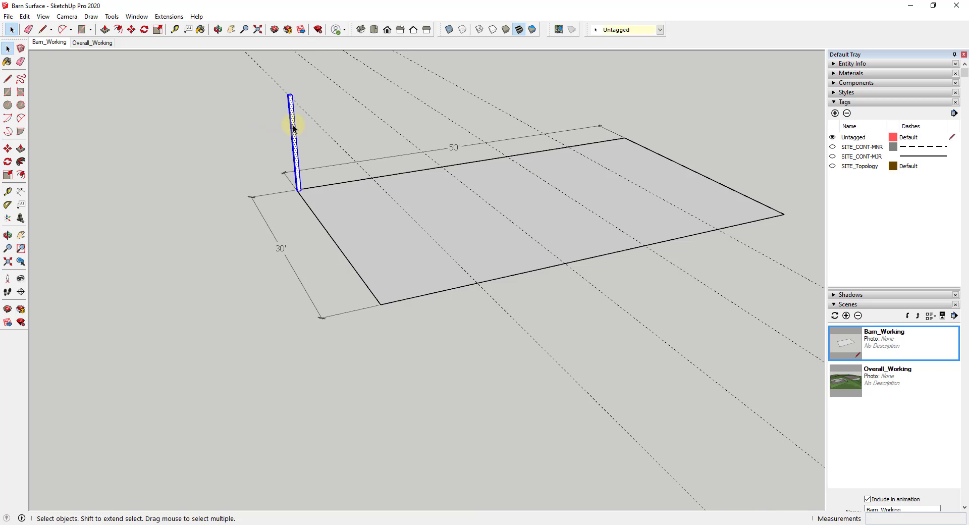
{"action": "right_click", "coordinate": [294, 127]}
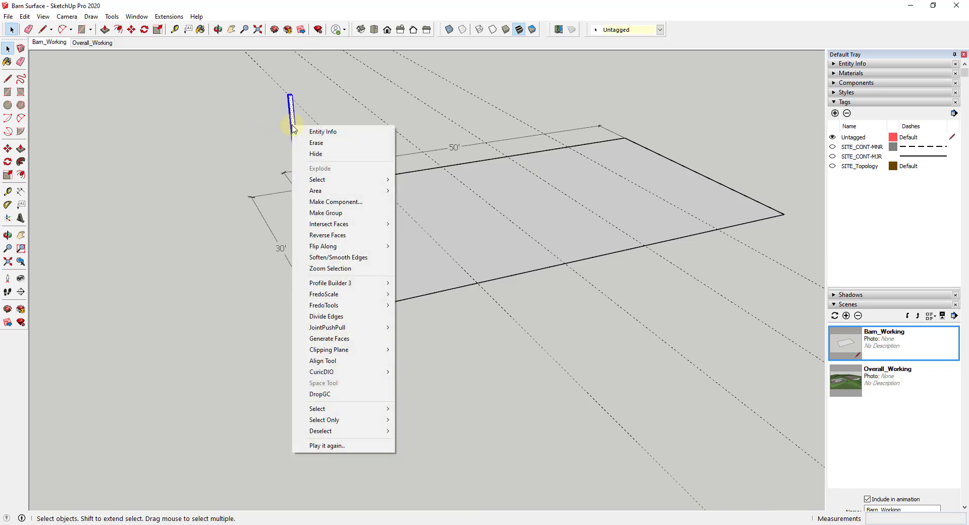
{"action": "left_click", "coordinate": [335, 203]}
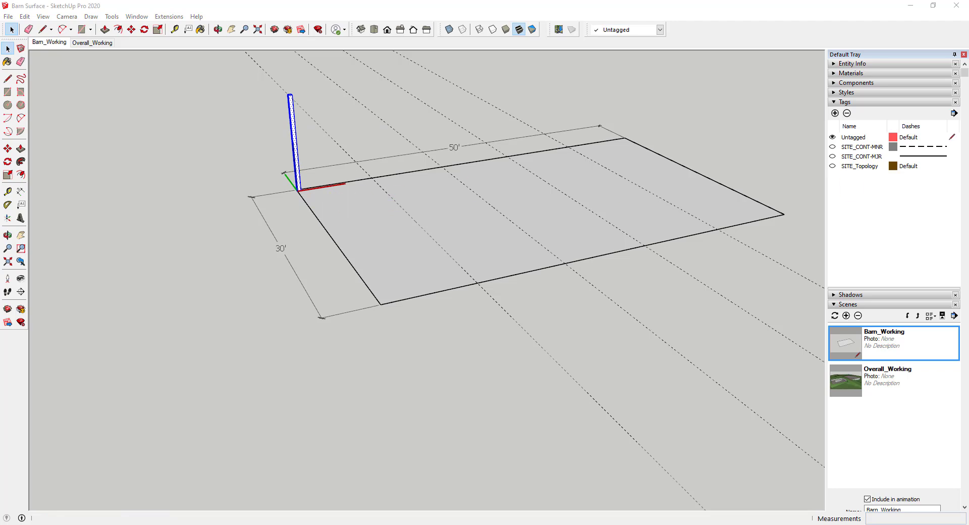
{"action": "left_click_drag", "start_coordinate": [968, 166], "coordinate": [701, 96]}
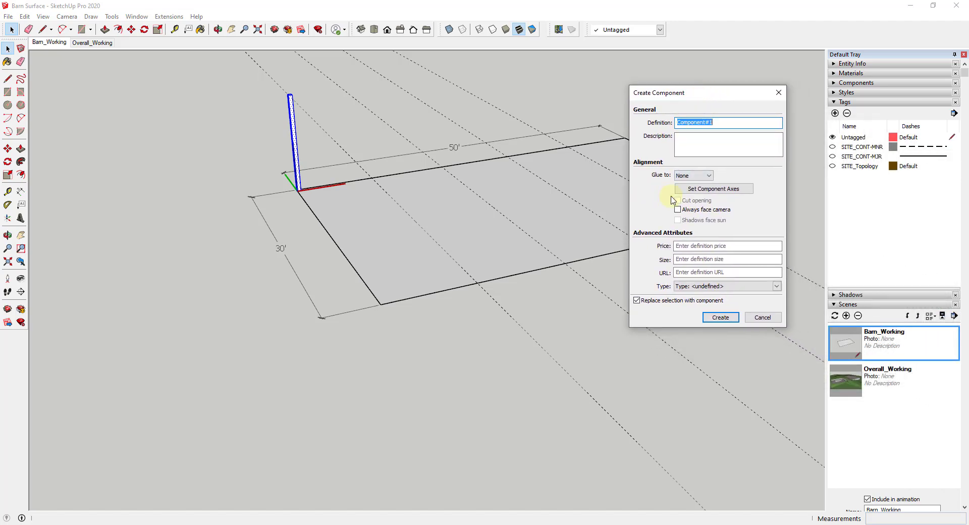
{"action": "type", "text": "S"}
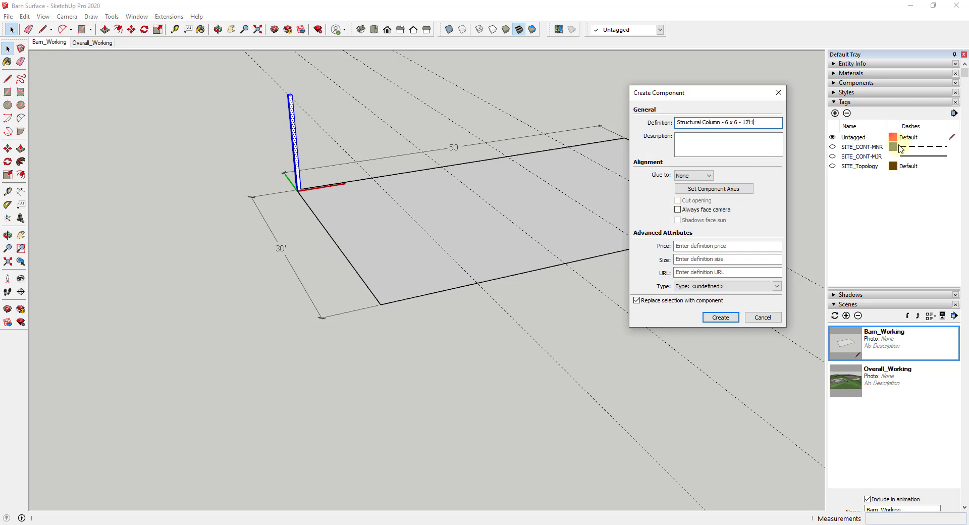
{"action": "left_click", "coordinate": [720, 318]}
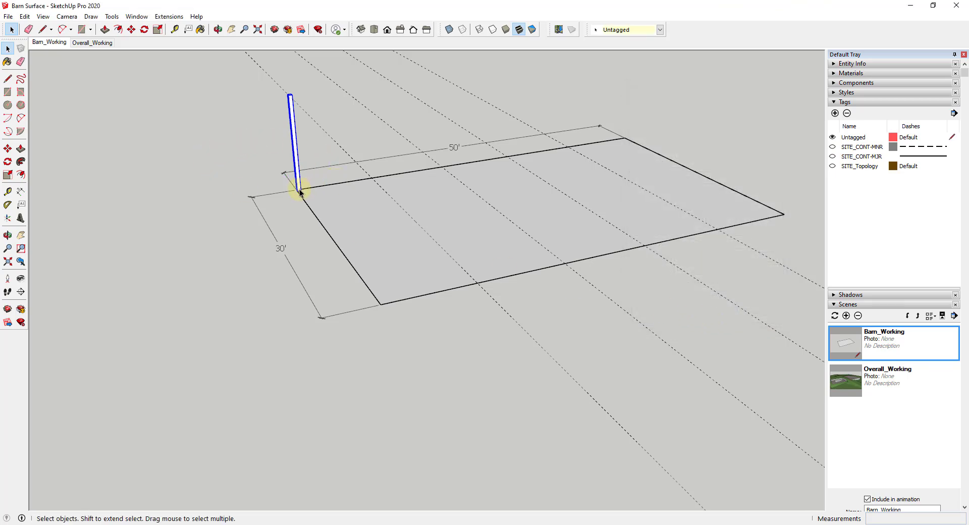
{"action": "middle_click_drag", "start_coordinate": [291, 193], "coordinate": [394, 213]}
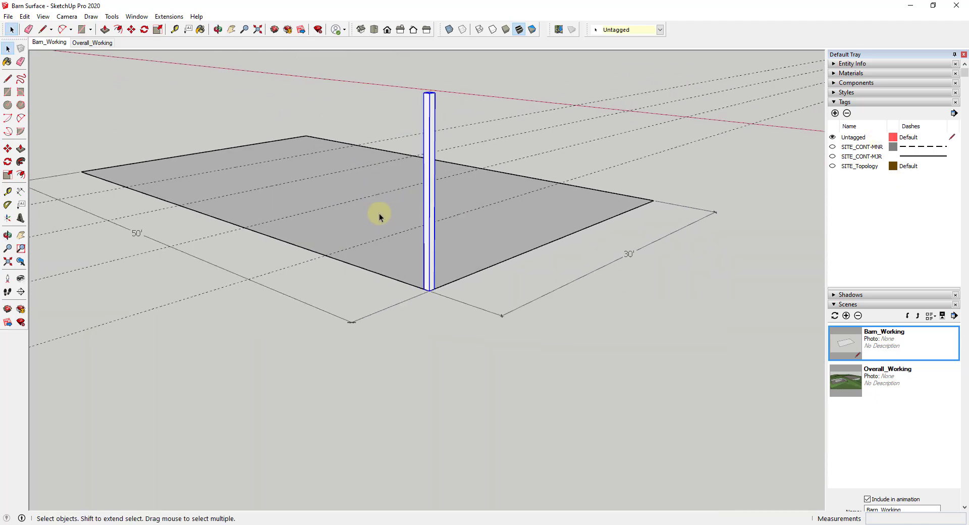
- Copy the corner column from its base-edge midpoint to the nearest guide line along the footprint's 50' edge
{"action": "scroll", "coordinate": [469, 282], "scroll_direction": "up", "scroll_amount": 8}
{"action": "scroll", "coordinate": [505, 321], "scroll_direction": "up", "scroll_amount": 3}
{"action": "key", "text": "m"}
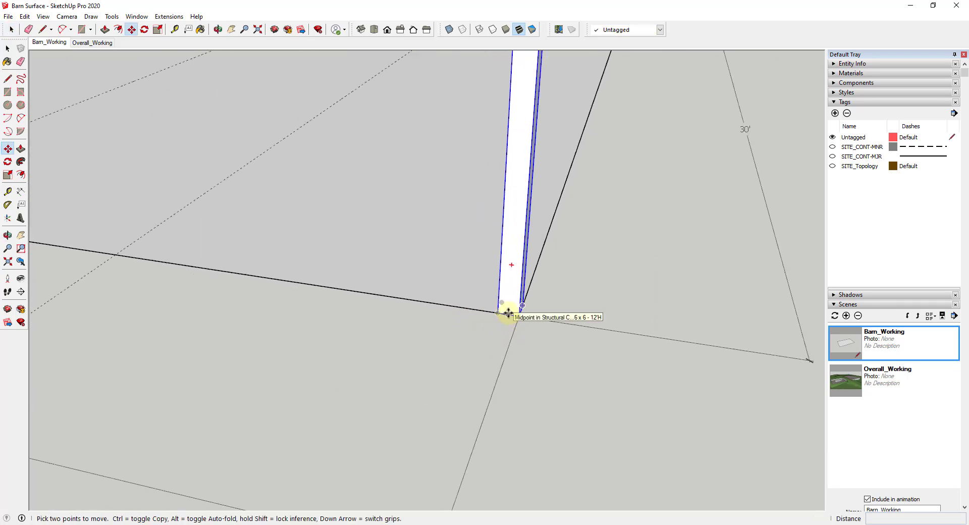
{"action": "key", "text": "space"}
{"action": "key", "text": "m"}
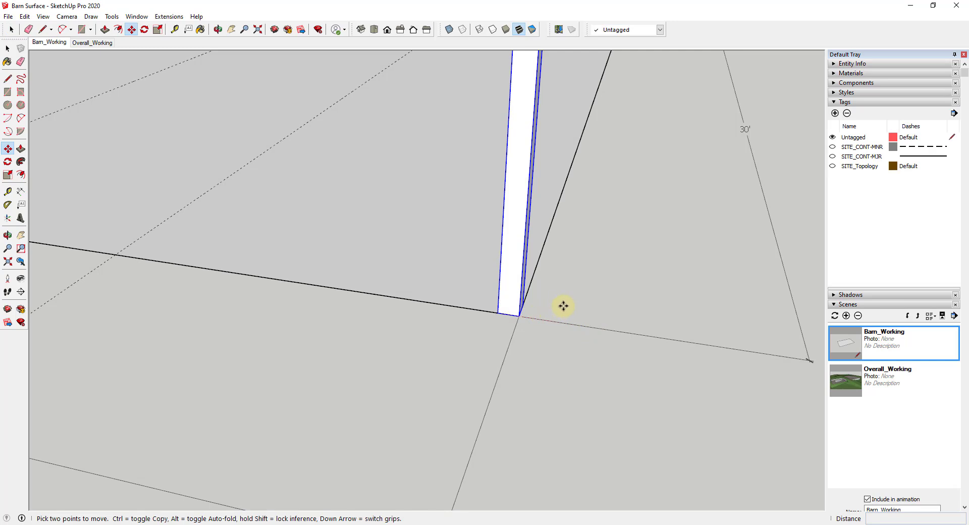
{"action": "left_click", "coordinate": [508, 314]}
{"action": "key", "text": "ctrl"}
{"action": "scroll", "coordinate": [508, 310], "scroll_direction": "down", "scroll_amount": 3}
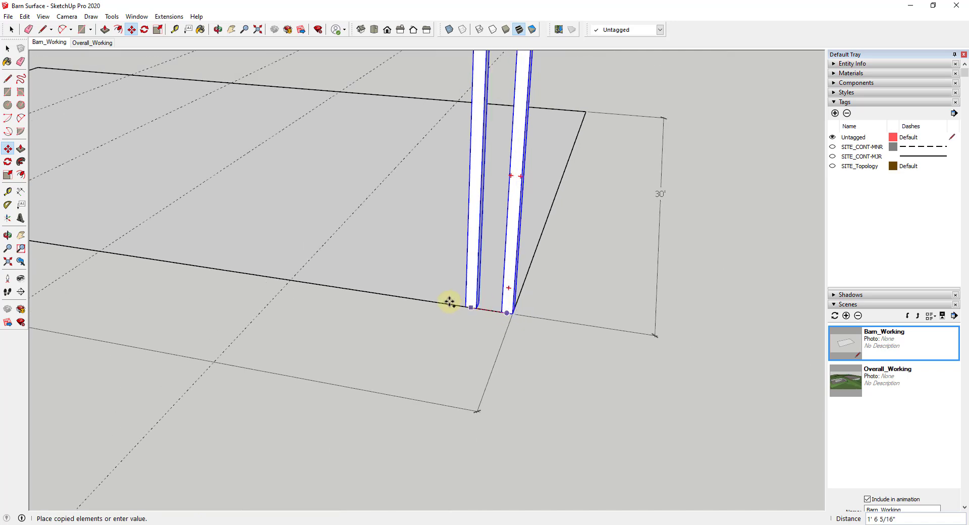
{"action": "left_click", "coordinate": [291, 280]}
{"action": "scroll", "coordinate": [505, 288], "scroll_direction": "down", "scroll_amount": 3}
{"action": "scroll", "coordinate": [555, 303], "scroll_direction": "up", "scroll_amount": 2}
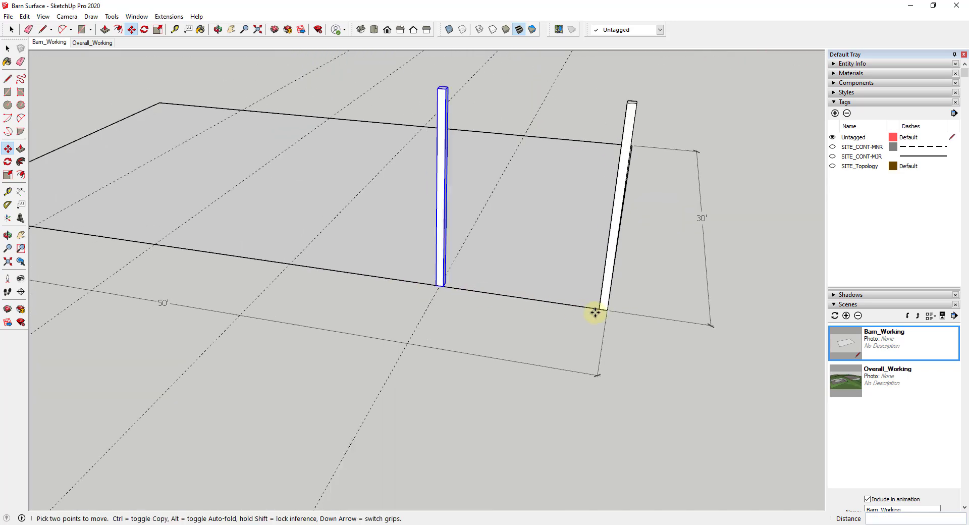
{"action": "scroll", "coordinate": [438, 287], "scroll_direction": "up", "scroll_amount": 3}
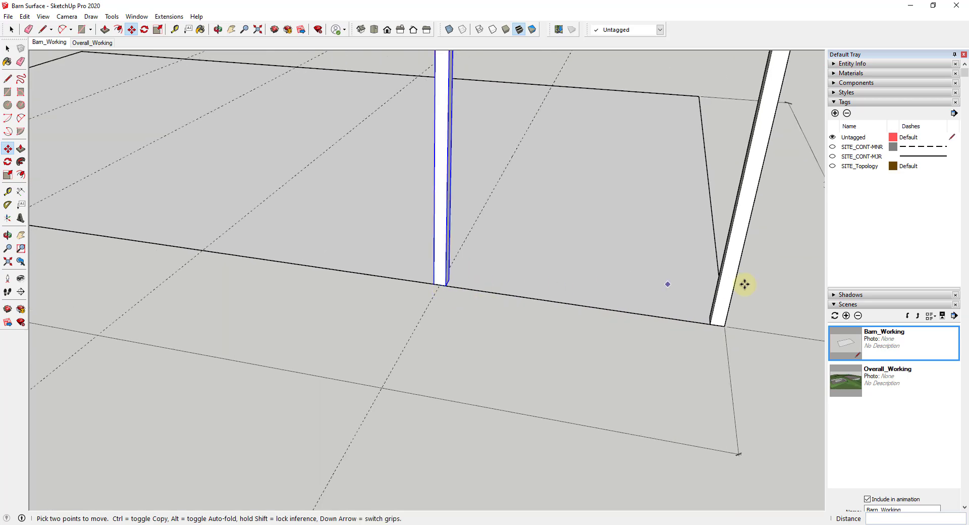
{"action": "scroll", "coordinate": [727, 275], "scroll_direction": "down", "scroll_amount": 6}
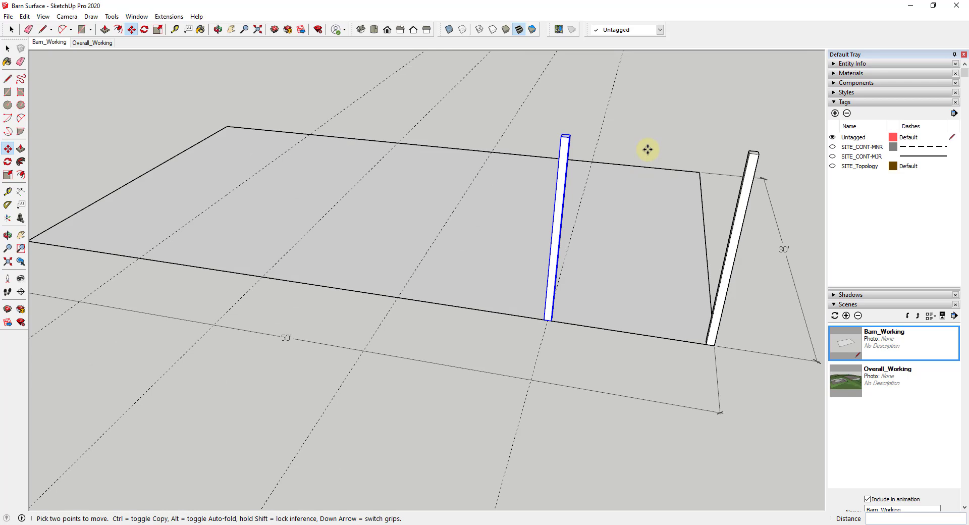
- Try to repeat the column copy four times at equal spacing along the 50' edge, and undo the copies
{"action": "type", "text": "*4"}
{"action": "key", "text": "Return"}
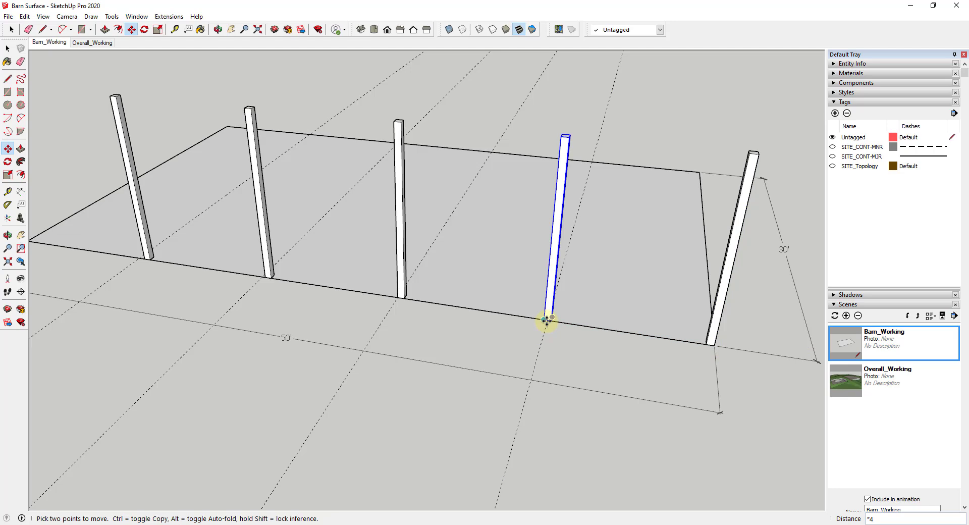
{"action": "scroll", "coordinate": [548, 320], "scroll_direction": "up", "scroll_amount": 5}
{"action": "key", "text": "ctrl+z"}
{"action": "scroll", "coordinate": [550, 318], "scroll_direction": "down", "scroll_amount": 5}
{"action": "scroll", "coordinate": [665, 330], "scroll_direction": "up", "scroll_amount": 5}
- Copy the corner column by its base-edge midpoint to where the nearest guide line crosses the 50' edge
{"action": "key", "text": "space"}
{"action": "left_click", "coordinate": [635, 331]}
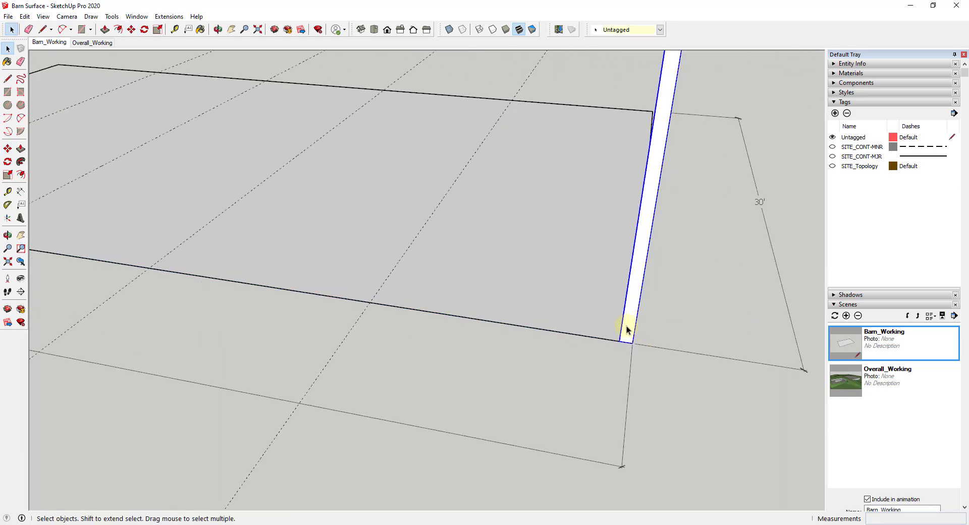
{"action": "scroll", "coordinate": [631, 331], "scroll_direction": "down", "scroll_amount": 3}
{"action": "key", "text": "m"}
{"action": "scroll", "coordinate": [627, 334], "scroll_direction": "up", "scroll_amount": 3}
{"action": "left_click", "coordinate": [626, 336]}
{"action": "key", "text": "ctrl"}
{"action": "left_click", "coordinate": [279, 284]}
{"action": "left_click", "coordinate": [280, 284]}
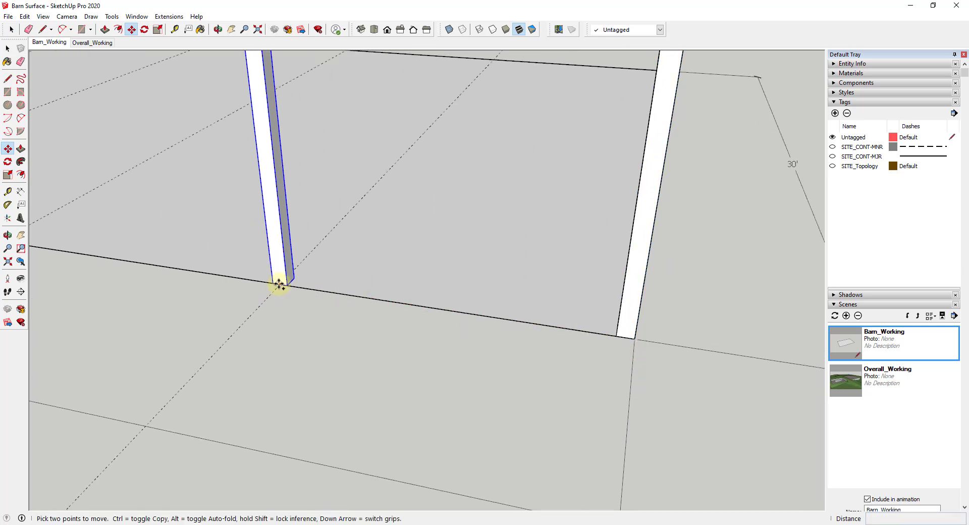
- Copy that column to the second guide line and repeat the copy as a *3 array along the 50' edge
{"action": "key", "text": "ctrl"}
{"action": "scroll", "coordinate": [335, 284], "scroll_direction": "down", "scroll_amount": 5}
{"action": "left_click", "coordinate": [204, 266]}
{"action": "scroll", "coordinate": [437, 274], "scroll_direction": "down", "scroll_amount": 5}
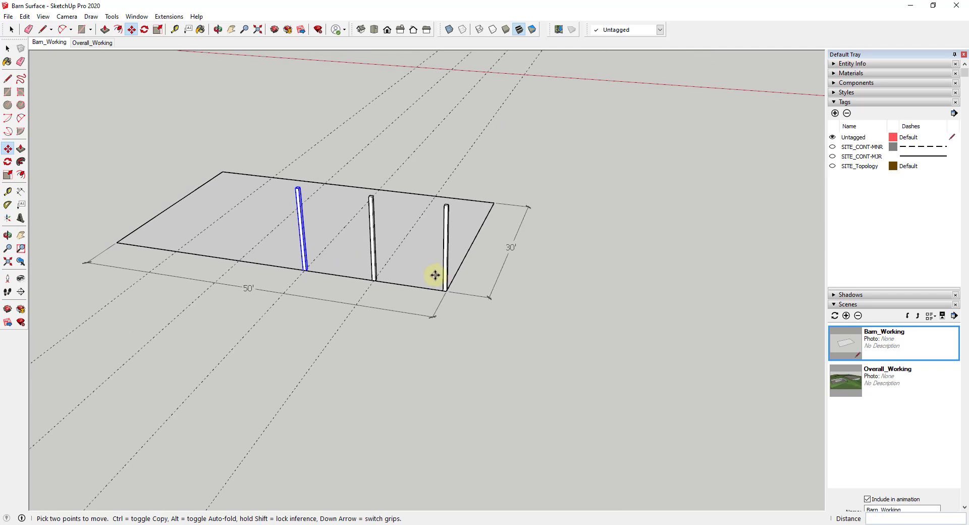
{"action": "key", "text": "Return"}
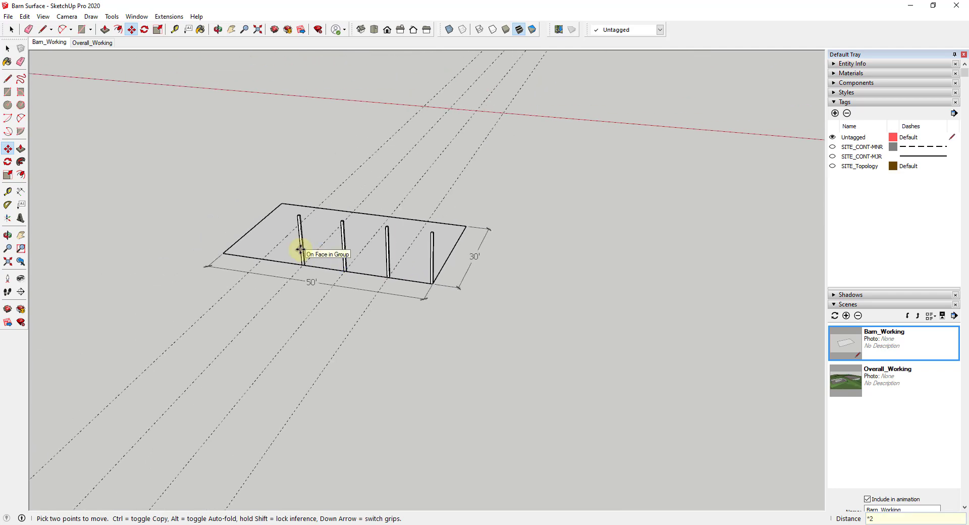
{"action": "type", "text": "*4"}
{"action": "key", "text": "Return"}
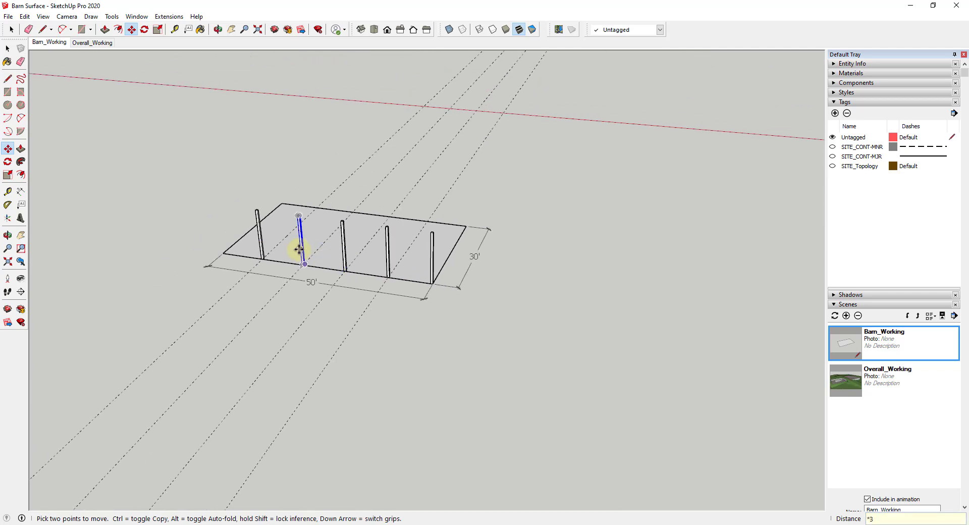
- Copy the column on the last guide line by its outer base corner to the far corner of the 50' edge
{"action": "scroll", "coordinate": [207, 249], "scroll_direction": "up", "scroll_amount": 9}
{"action": "scroll", "coordinate": [264, 265], "scroll_direction": "up", "scroll_amount": 3}
{"action": "scroll", "coordinate": [484, 286], "scroll_direction": "down", "scroll_amount": 3}
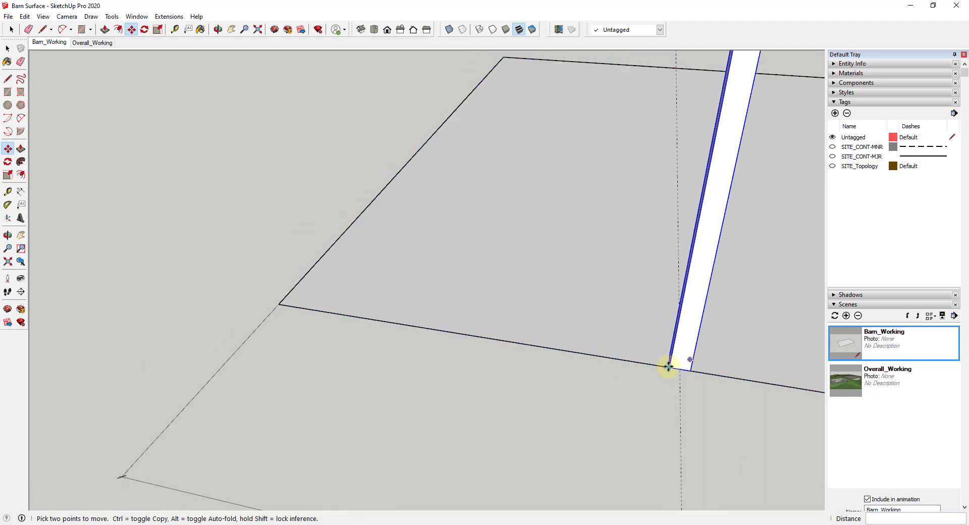
{"action": "left_click", "coordinate": [670, 367]}
{"action": "key", "text": "ctrl"}
{"action": "left_click", "coordinate": [279, 305]}
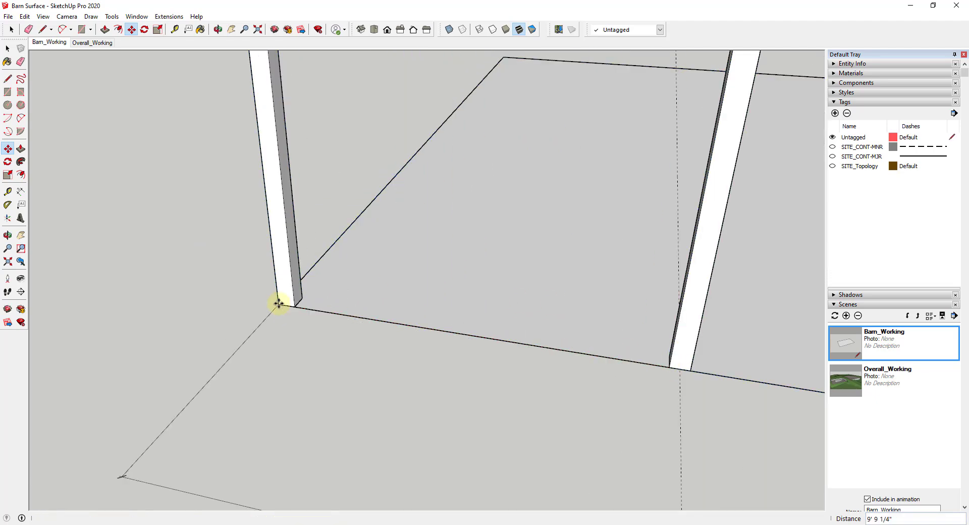
- Copy all six columns across the footprint, from the corner of the 50' edge to the opposite corner of the short edge
{"action": "scroll", "coordinate": [271, 300], "scroll_direction": "down", "scroll_amount": 5}
{"action": "scroll", "coordinate": [273, 275], "scroll_direction": "down", "scroll_amount": 5}
{"action": "middle_click_drag", "start_coordinate": [513, 285], "coordinate": [318, 210]}
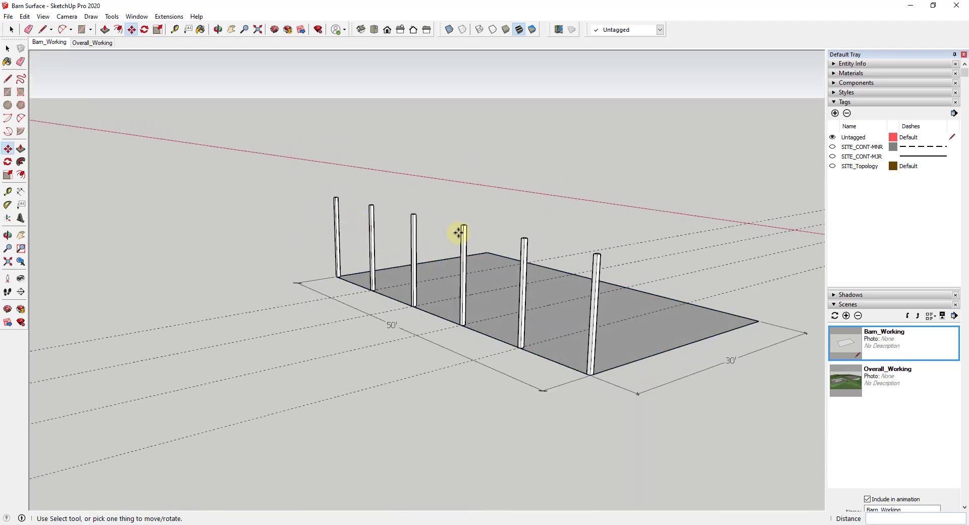
{"action": "middle_click_drag", "start_coordinate": [595, 277], "coordinate": [284, 222]}
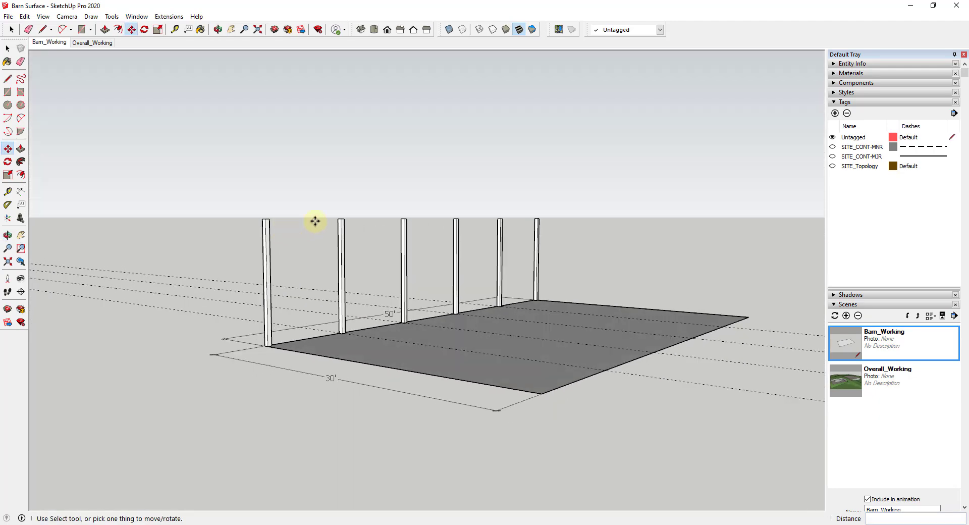
{"action": "left_click_drag", "start_coordinate": [593, 175], "coordinate": [209, 238]}
{"action": "middle_click_drag", "start_coordinate": [446, 154], "coordinate": [356, 230]}
{"action": "key", "text": "m"}
{"action": "scroll", "coordinate": [253, 341], "scroll_direction": "up", "scroll_amount": 4}
{"action": "left_click", "coordinate": [227, 329]}
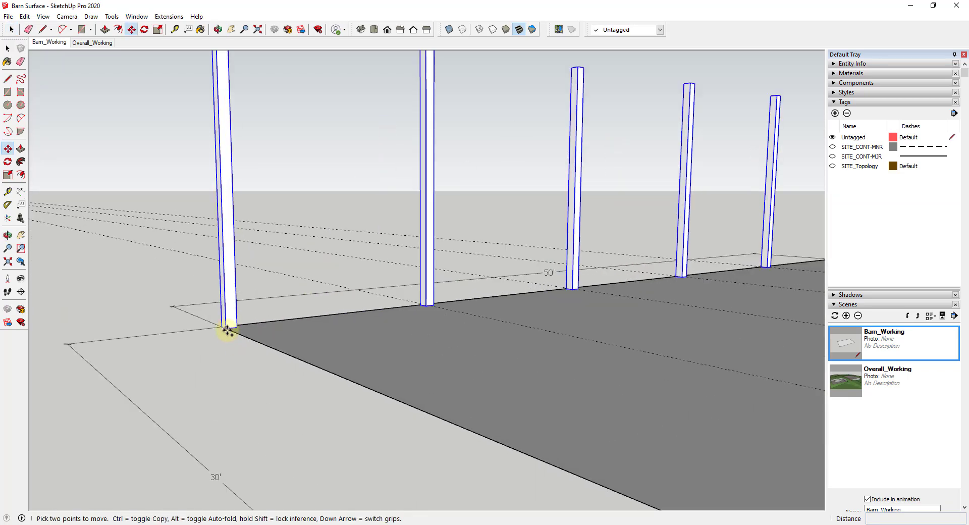
{"action": "key", "text": "ctrl"}
{"action": "scroll", "coordinate": [227, 331], "scroll_direction": "down", "scroll_amount": 4}
{"action": "left_click", "coordinate": [411, 404]}
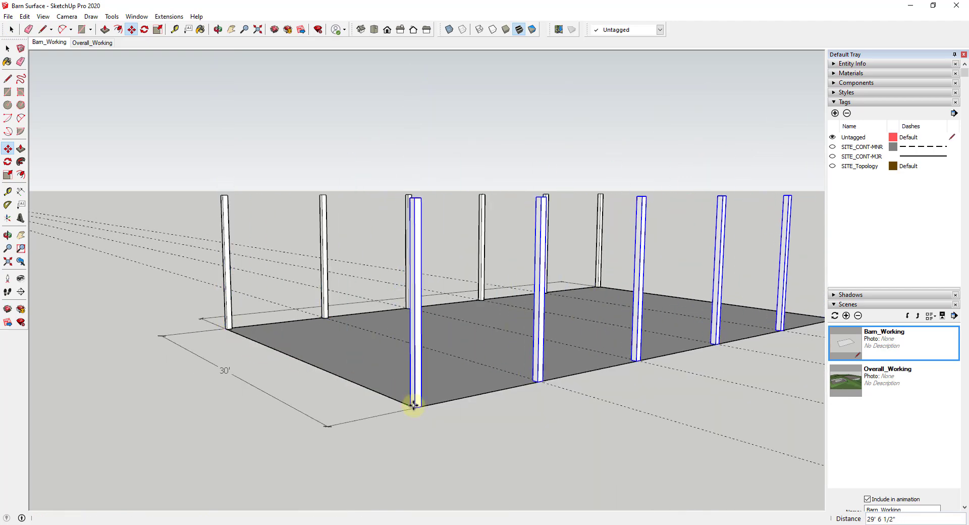
- Examine both rows of columns and the dimensioned short edge of the footprint
{"action": "scroll", "coordinate": [398, 354], "scroll_direction": "down", "scroll_amount": 5}
{"action": "mouse_move", "coordinate": [385, 296]}
{"action": "middle_mouse_down"}
{"action": "mouse_move", "coordinate": [411, 406]}
{"action": "mouse_move", "coordinate": [373, 291]}
{"action": "middle_mouse_up"}
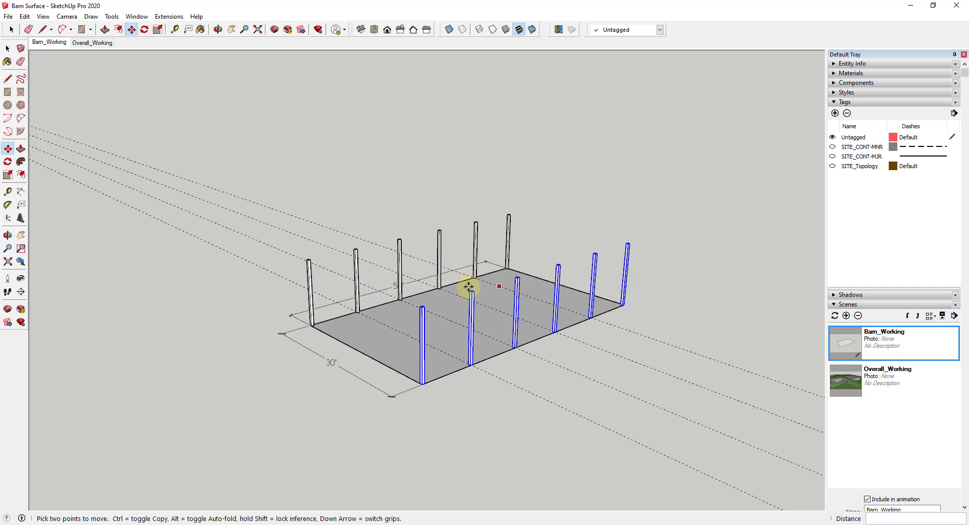
{"action": "scroll", "coordinate": [433, 350], "scroll_direction": "up", "scroll_amount": 3}
{"action": "scroll", "coordinate": [456, 281], "scroll_direction": "down", "scroll_amount": 2}
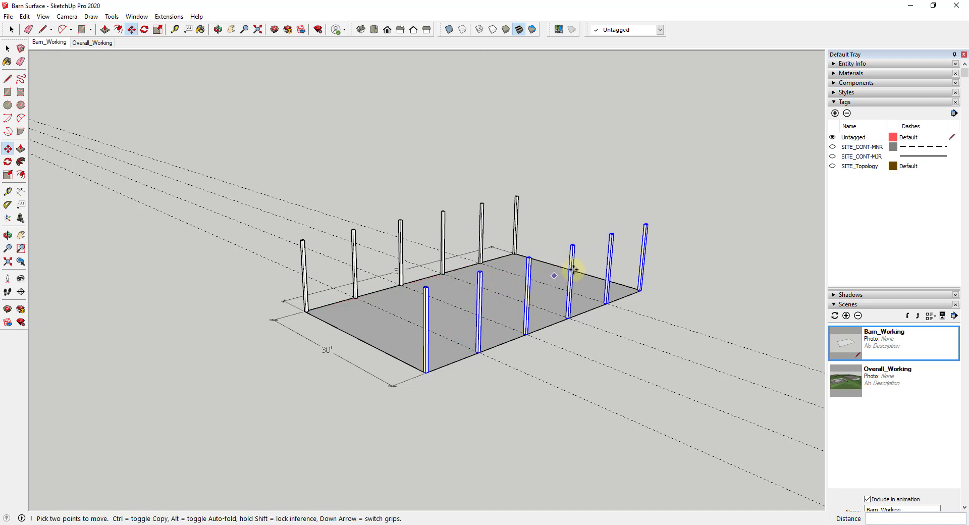
{"action": "scroll", "coordinate": [581, 237], "scroll_direction": "up", "scroll_amount": 1}
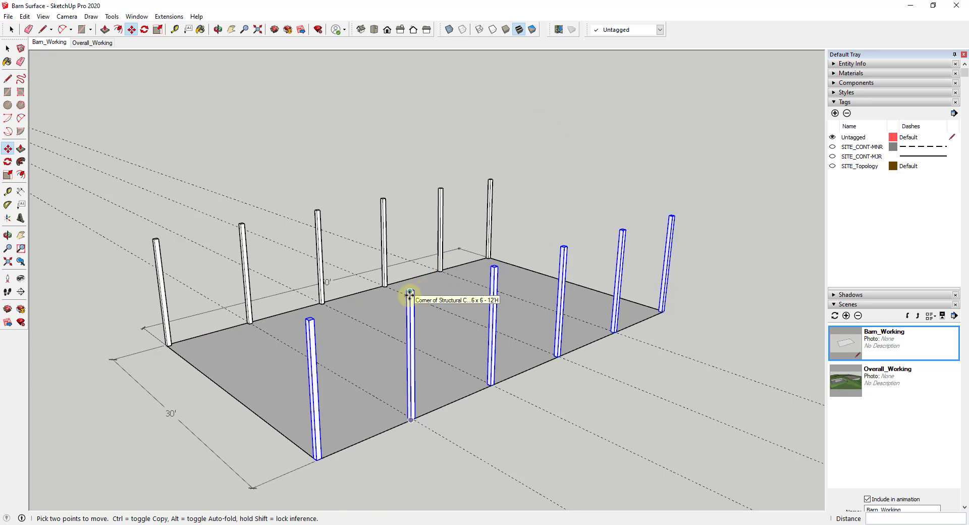
{"action": "scroll", "coordinate": [650, 203], "scroll_direction": "down", "scroll_amount": 2}
{"action": "key", "text": "q"}
{"action": "key", "text": "m"}
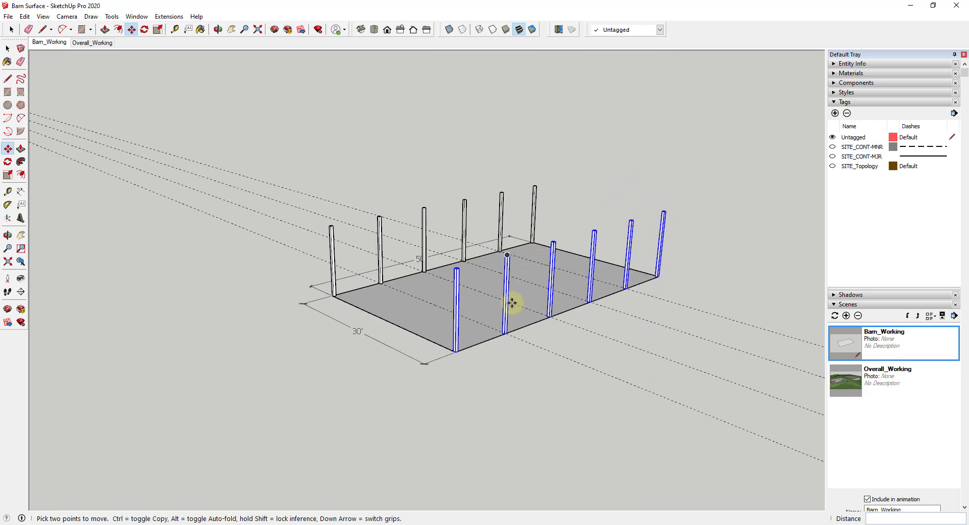
{"action": "middle_click_drag", "start_coordinate": [389, 294], "coordinate": [476, 362]}
{"action": "key", "text": "space"}
{"action": "scroll", "coordinate": [571, 361], "scroll_direction": "up", "scroll_amount": 2}
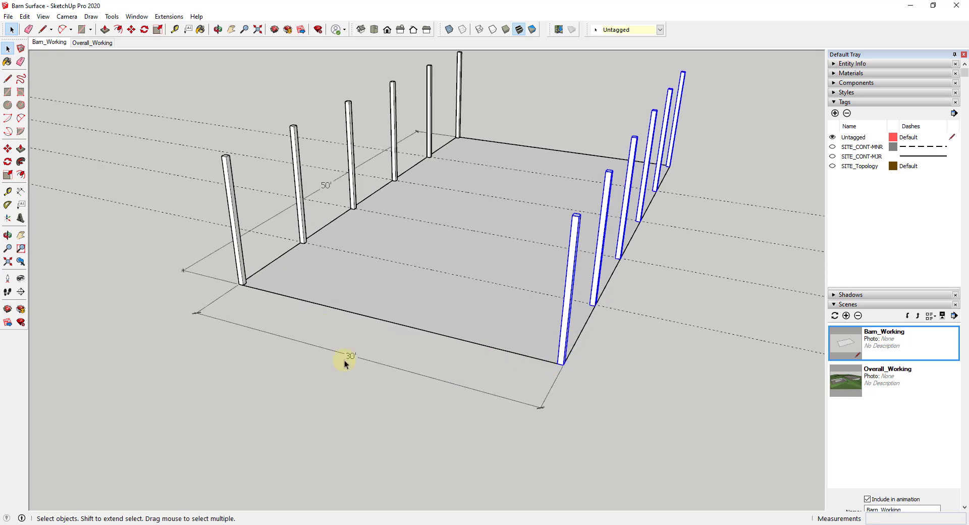
{"action": "scroll", "coordinate": [351, 359], "scroll_direction": "down", "scroll_amount": 2}
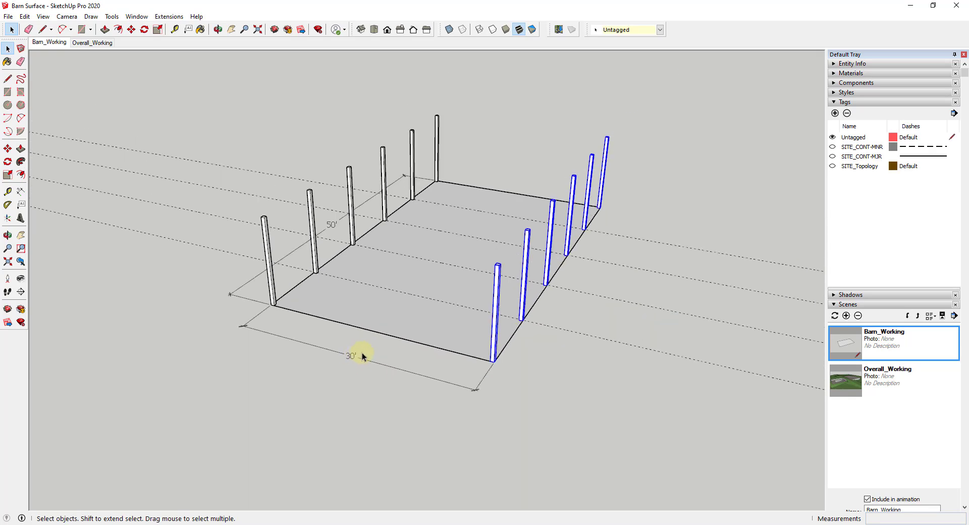
{"action": "scroll", "coordinate": [352, 358], "scroll_direction": "up", "scroll_amount": 3}
{"action": "scroll", "coordinate": [352, 358], "scroll_direction": "down", "scroll_amount": 2}
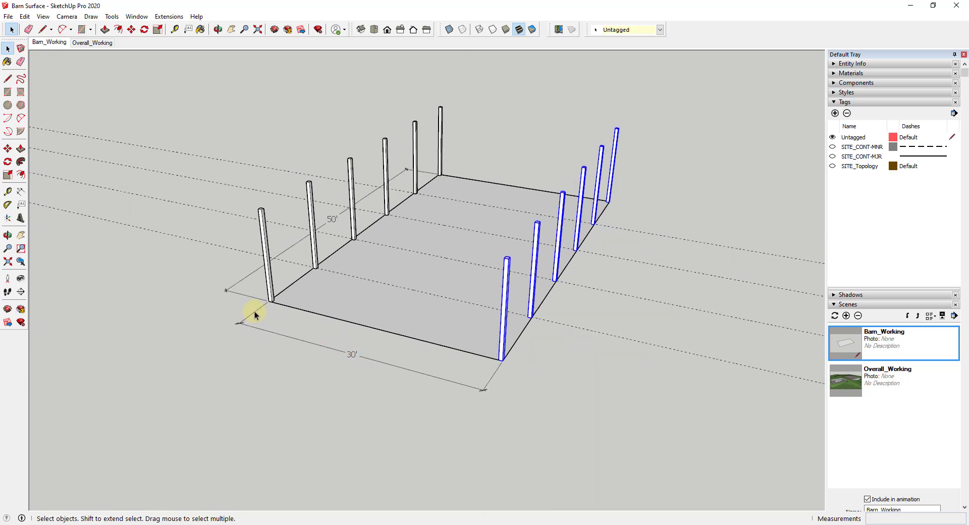
- Inside the footprint group, move the long edge under the copied columns 6' outward, and leave the group
{"action": "double_click", "coordinate": [522, 337]}
{"action": "double_click", "coordinate": [447, 317]}
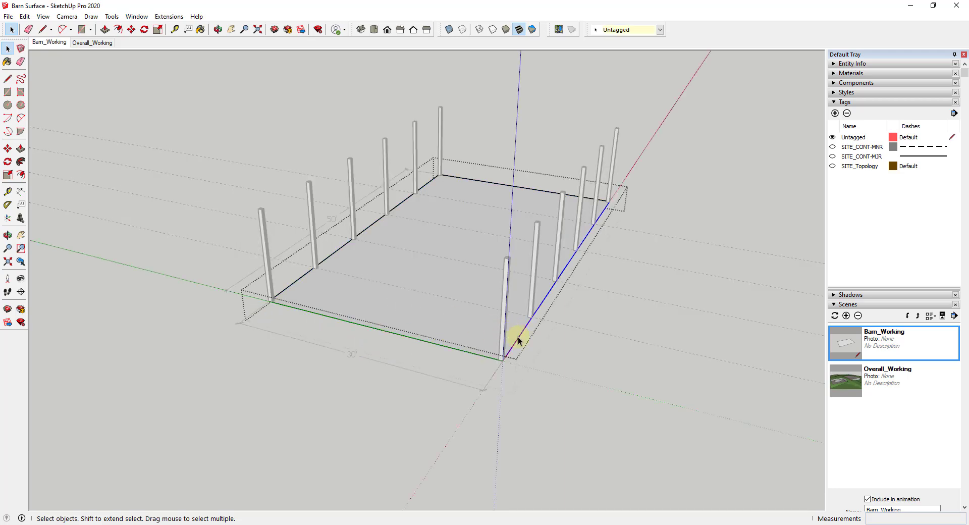
{"action": "key", "text": "m"}
{"action": "left_click", "coordinate": [503, 361]}
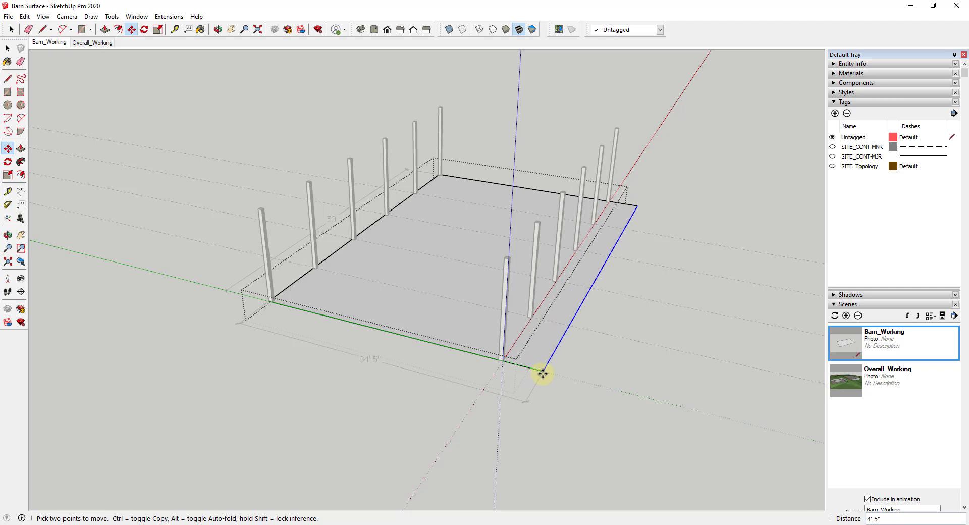
{"action": "key", "text": "Return"}
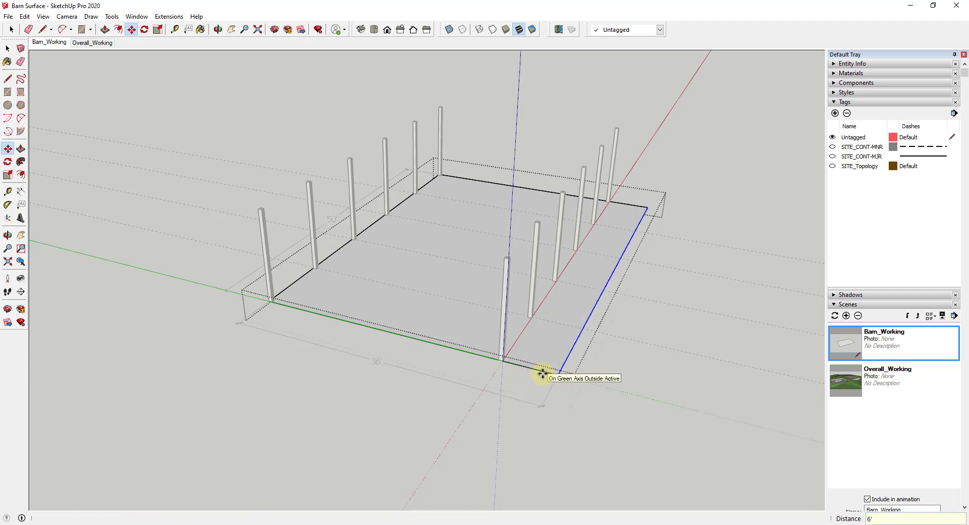
{"action": "key", "text": "space"}
{"action": "left_click", "coordinate": [556, 421]}
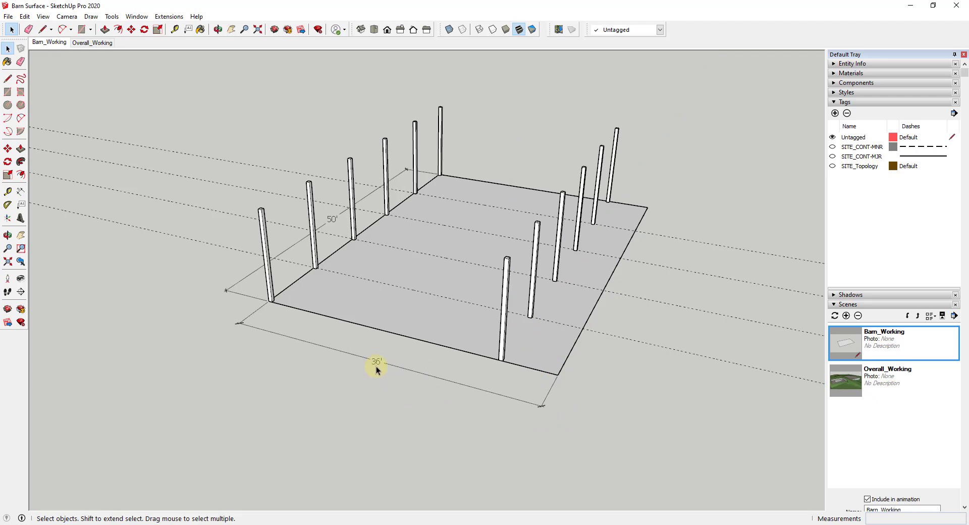
- Move the six columns left inside the widened footprint 6' outward, so their outer base corner meets the footprint corner
{"action": "middle_click_drag", "start_coordinate": [537, 225], "coordinate": [611, 150]}
{"action": "left_click_drag", "start_coordinate": [609, 151], "coordinate": [527, 192]}
{"action": "scroll", "coordinate": [640, 266], "scroll_direction": "up", "scroll_amount": 10}
{"action": "key", "text": "m"}
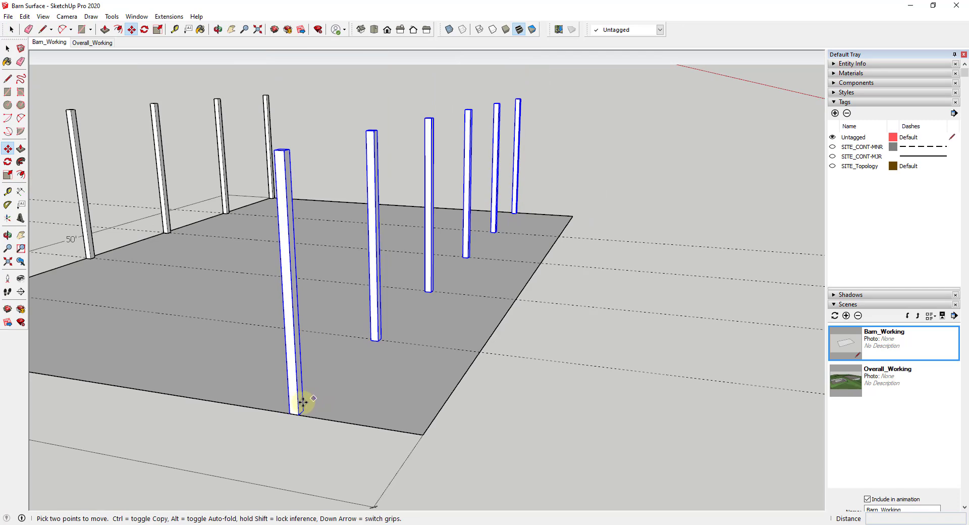
{"action": "left_click", "coordinate": [300, 413]}
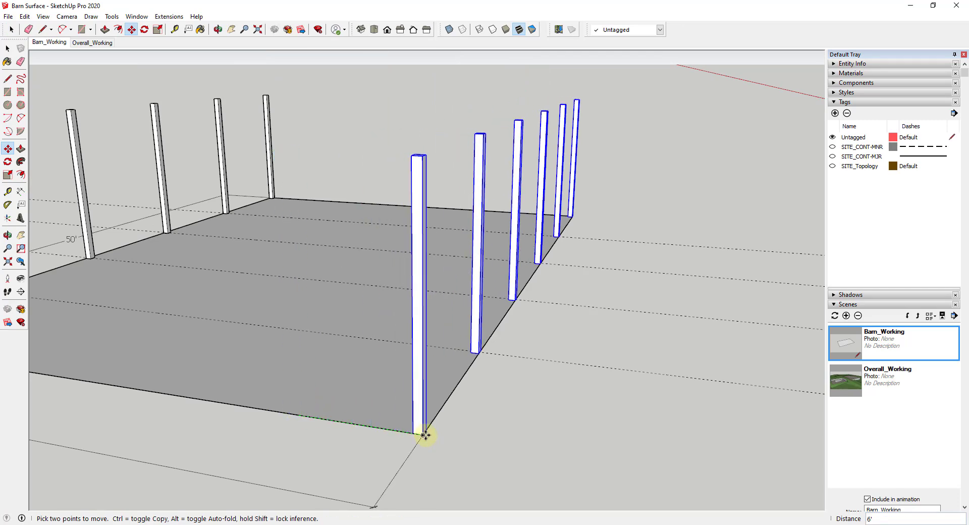
{"action": "left_click", "coordinate": [426, 433]}
- Examine the widened footprint with its two rows of columns and the 50' dimension
{"action": "scroll", "coordinate": [494, 331], "scroll_direction": "down", "scroll_amount": 5}
{"action": "middle_click_drag", "start_coordinate": [494, 331], "coordinate": [349, 225]}
{"action": "scroll", "coordinate": [275, 266], "scroll_direction": "up", "scroll_amount": 3}
{"action": "key", "text": "space"}
{"action": "left_click", "coordinate": [292, 249]}
{"action": "scroll", "coordinate": [294, 251], "scroll_direction": "down", "scroll_amount": 5}
{"action": "scroll", "coordinate": [299, 255], "scroll_direction": "up", "scroll_amount": 3}
{"action": "scroll", "coordinate": [293, 261], "scroll_direction": "down", "scroll_amount": 3}
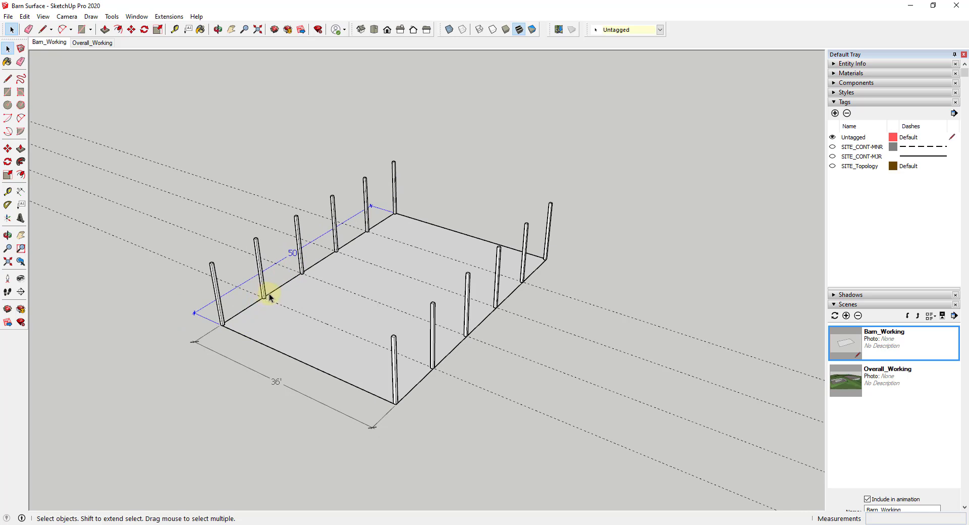
{"action": "scroll", "coordinate": [331, 299], "scroll_direction": "down", "scroll_amount": 3}
{"action": "middle_click_drag", "start_coordinate": [328, 303], "coordinate": [392, 271]}
{"action": "scroll", "coordinate": [342, 317], "scroll_direction": "up", "scroll_amount": 3}
{"action": "mouse_move", "coordinate": [342, 317]}
{"action": "middle_mouse_down"}
{"action": "mouse_move", "coordinate": [374, 312]}
{"action": "mouse_move", "coordinate": [318, 340]}
{"action": "mouse_move", "coordinate": [342, 361]}
{"action": "mouse_move", "coordinate": [340, 341]}
{"action": "mouse_move", "coordinate": [378, 363]}
{"action": "middle_mouse_up"}
- Try to draw a 6' line from the midpoint of the 36' edge along that edge
{"action": "key", "text": "l"}
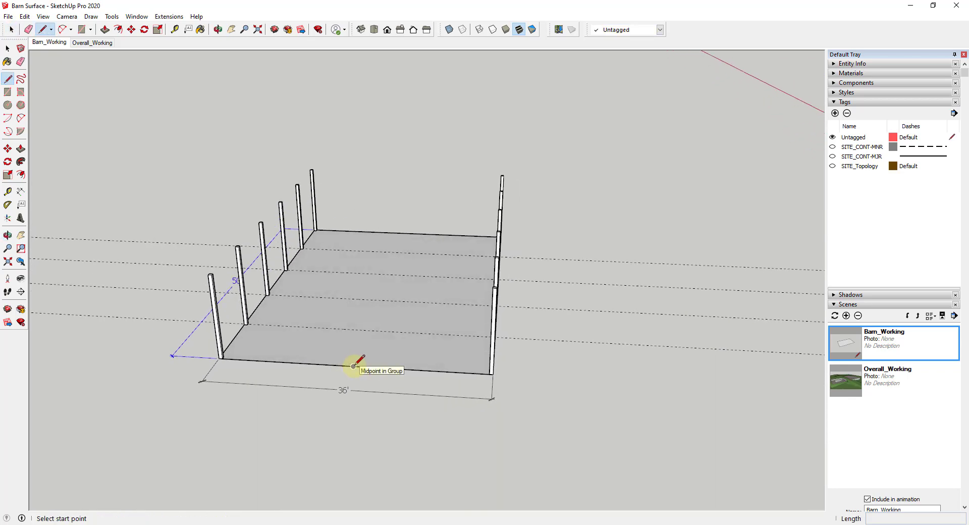
{"action": "left_click", "coordinate": [353, 365]}
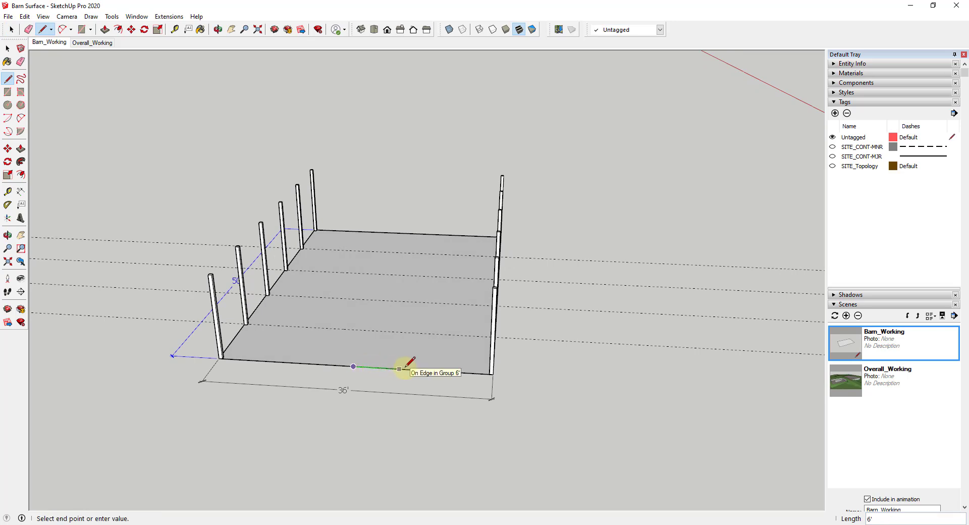
{"action": "left_click", "coordinate": [399, 369]}
{"action": "key", "text": "Escape"}
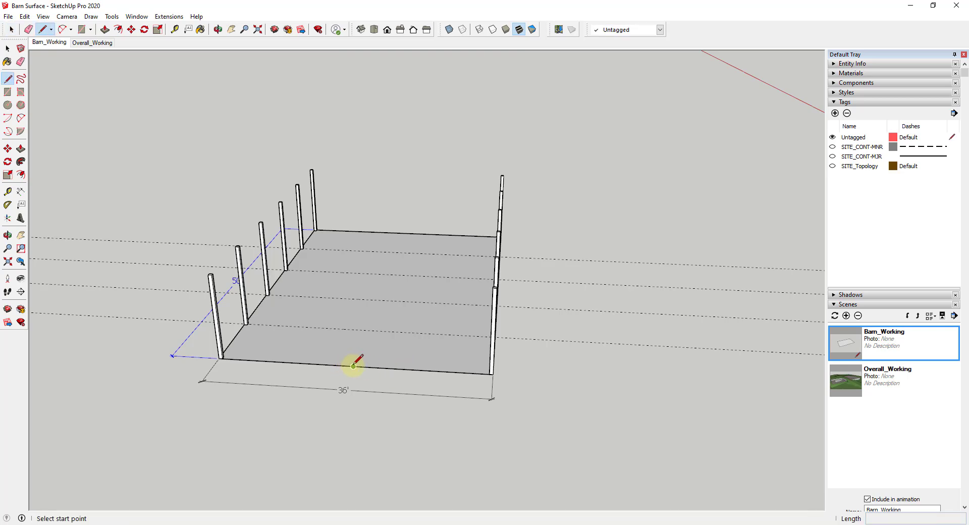
- Draw a 6' line along the 36' edge, from its midpoint toward the corner shared with the 50' dimension
{"action": "left_click", "coordinate": [353, 366]}
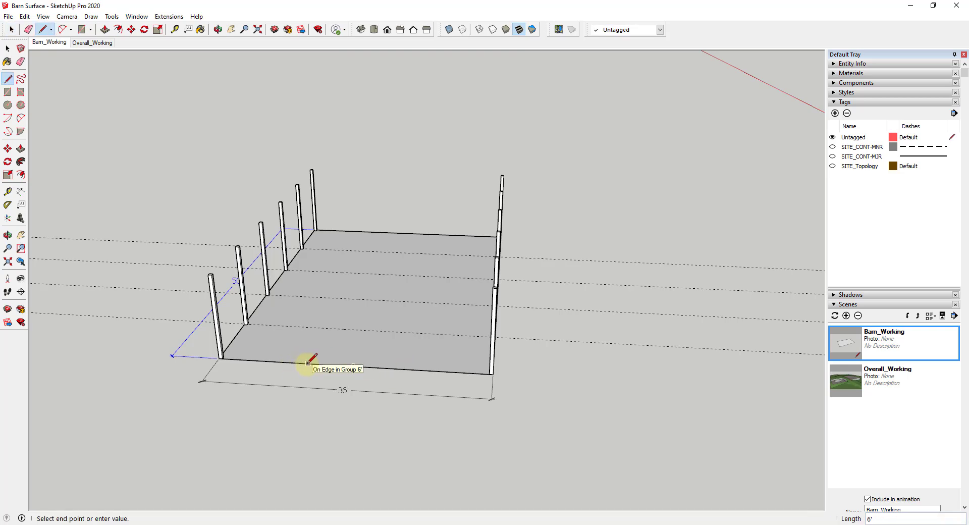
{"action": "left_click", "coordinate": [308, 362]}
{"action": "key", "text": "space"}
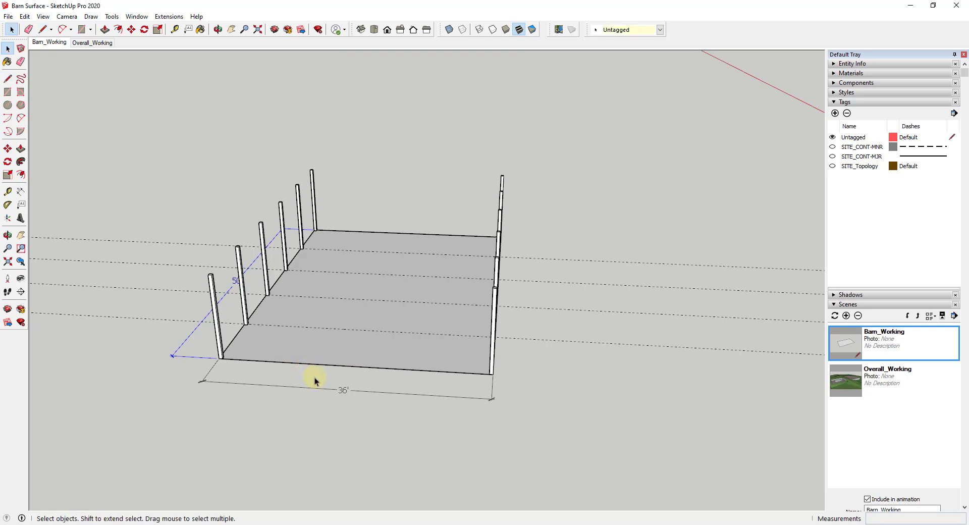
- Copy the corner column along the 36' edge to two positions, 6' on either side of the edge's midpoint
{"action": "left_click", "coordinate": [220, 348]}
{"action": "scroll", "coordinate": [221, 355], "scroll_direction": "up", "scroll_amount": 3}
{"action": "key", "text": "m"}
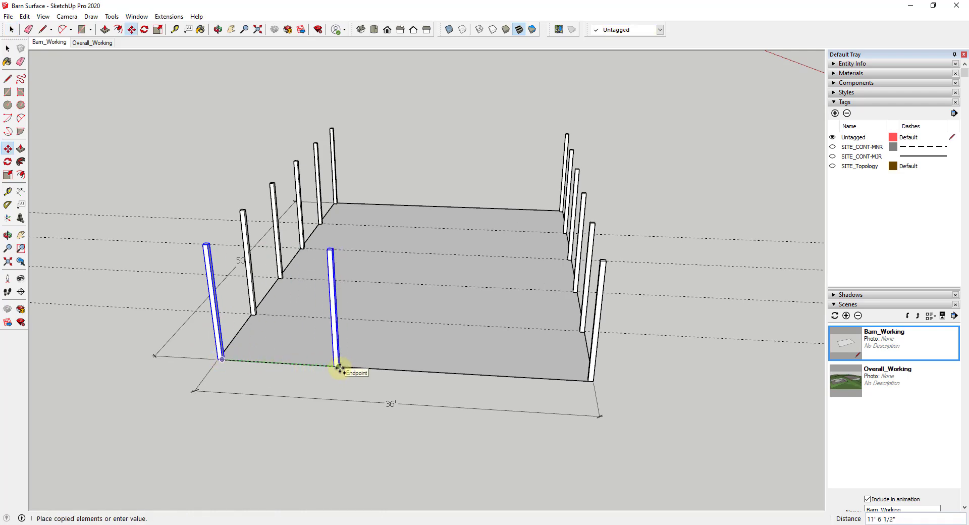
{"action": "left_click", "coordinate": [339, 367]}
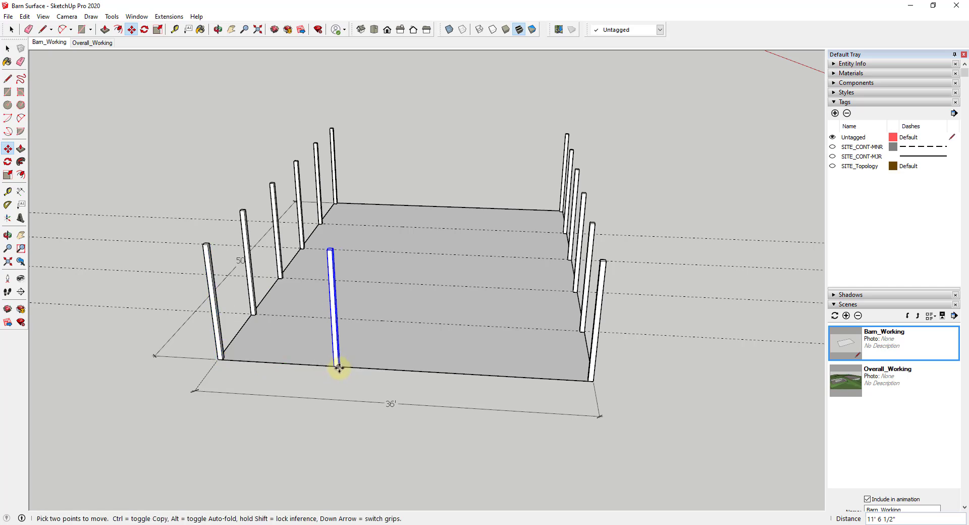
{"action": "key", "text": "ctrl"}
{"action": "left_click", "coordinate": [332, 366]}
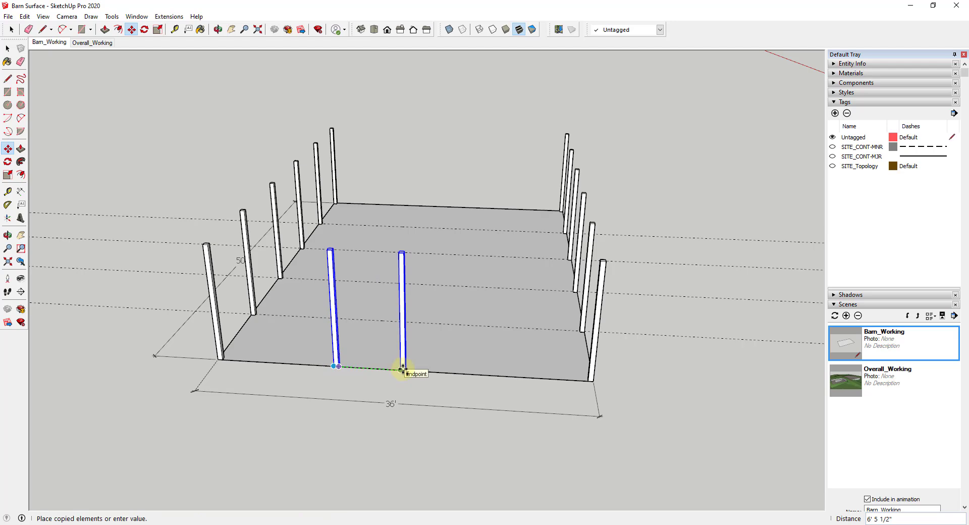
{"action": "left_click", "coordinate": [464, 375]}
- Dimension the spacing between the two intermediate columns on the 36' edge
{"action": "middle_click_drag", "start_coordinate": [465, 376], "coordinate": [470, 423]}
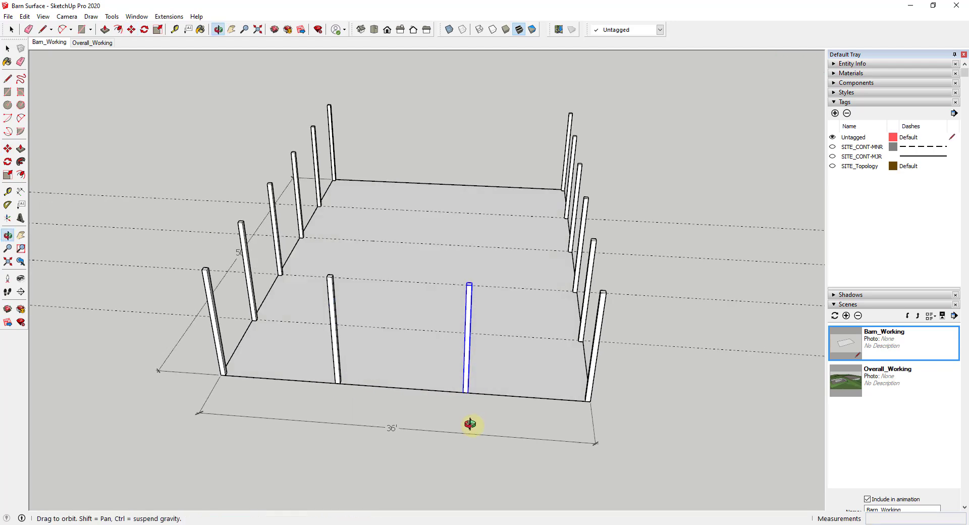
{"action": "scroll", "coordinate": [460, 389], "scroll_direction": "up", "scroll_amount": 3}
{"action": "key", "text": "d"}
{"action": "left_click", "coordinate": [339, 383]}
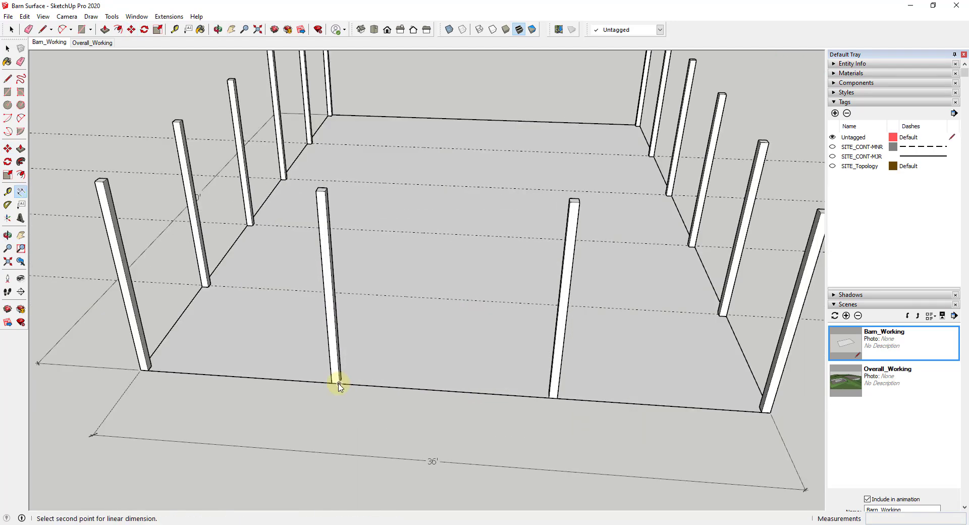
{"action": "left_click", "coordinate": [549, 397]}
{"action": "left_click", "coordinate": [548, 432]}
- Copy both intermediate columns across the footprint onto the opposite 36' edge
{"action": "scroll", "coordinate": [434, 399], "scroll_direction": "down", "scroll_amount": 3}
{"action": "middle_click_drag", "start_coordinate": [538, 389], "coordinate": [359, 362]}
{"action": "key", "text": "space"}
{"action": "left_click", "coordinate": [359, 362]}
{"action": "left_click", "coordinate": [274, 323], "text": "shift"}
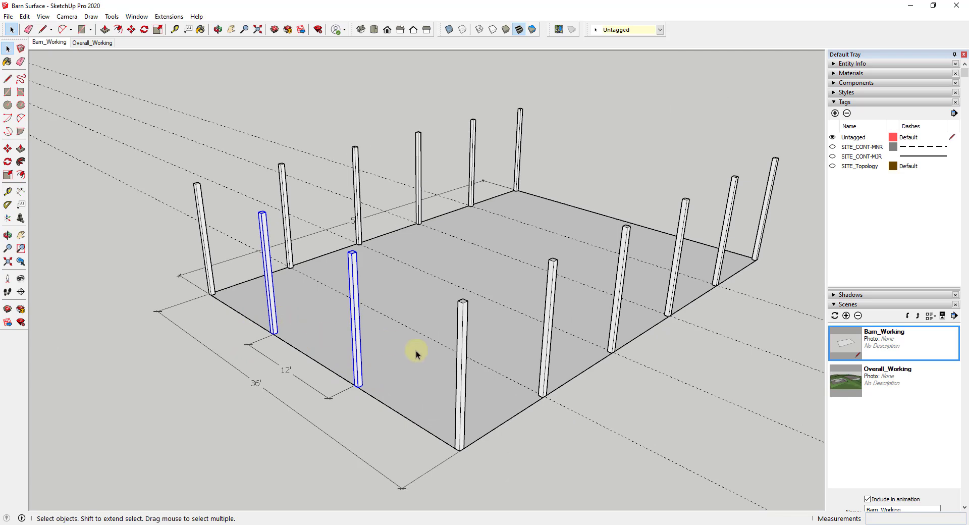
{"action": "key", "text": "m"}
{"action": "key", "text": "ctrl"}
{"action": "left_click", "coordinate": [361, 385]}
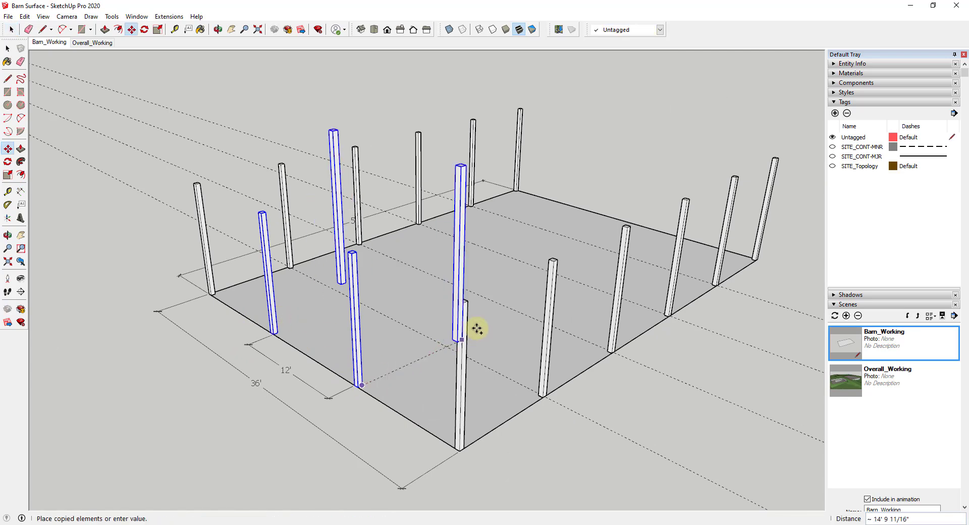
{"action": "left_click", "coordinate": [667, 235]}
{"action": "scroll", "coordinate": [411, 309], "scroll_direction": "down", "scroll_amount": 3}
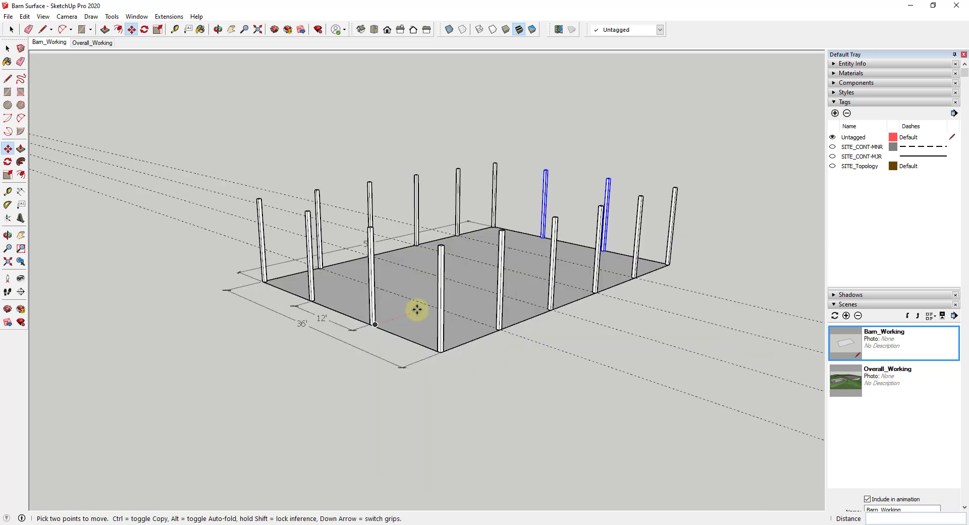
- Measure the height of the nearest corner column with the Line tool, from base to top
{"action": "key", "text": "space"}
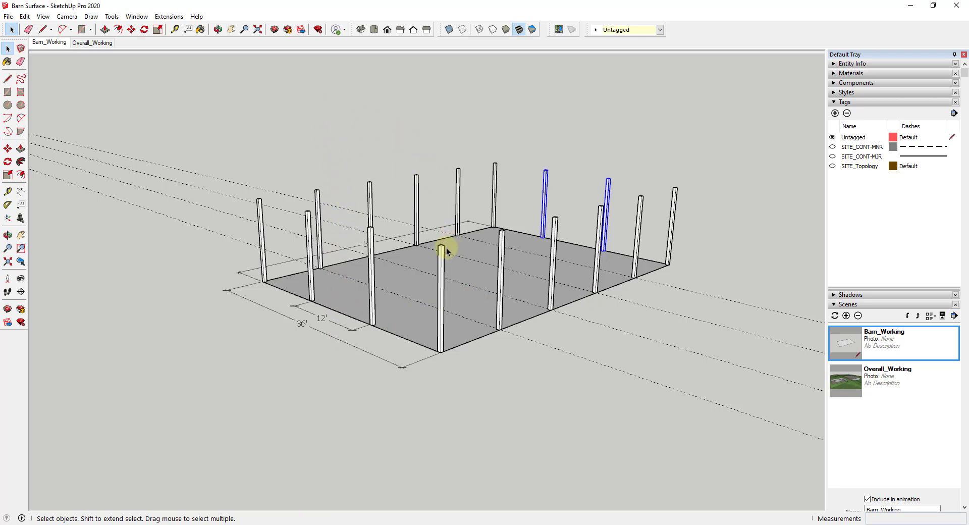
{"action": "key", "text": "l"}
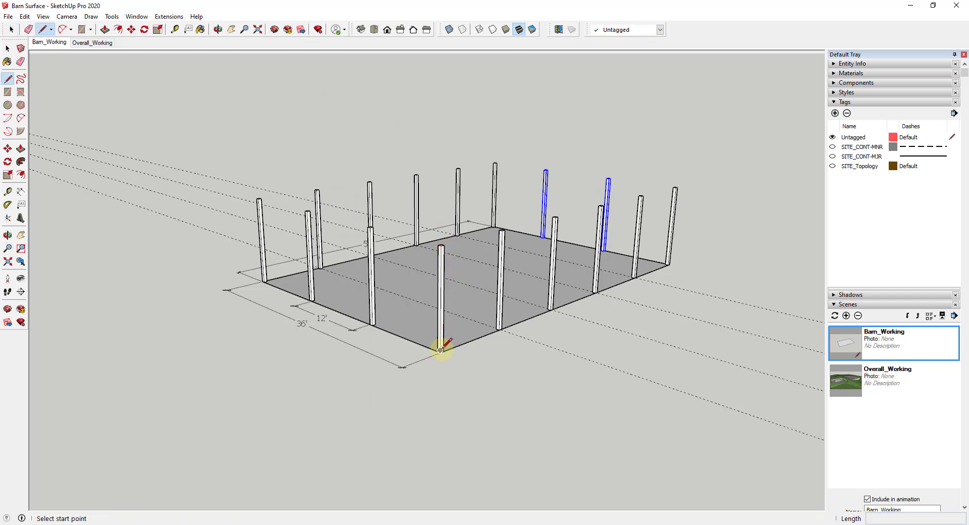
{"action": "left_click", "coordinate": [440, 352]}
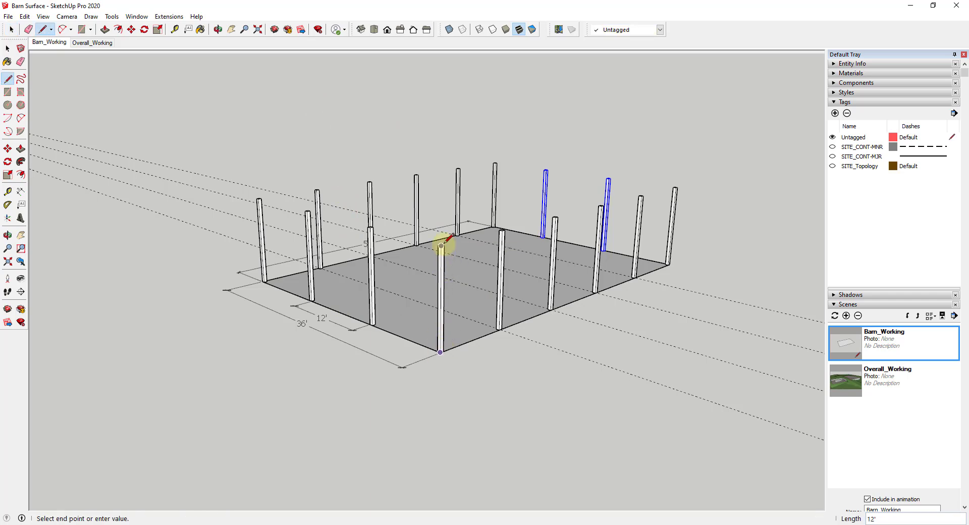
{"action": "left_click", "coordinate": [441, 246]}
{"action": "key", "text": "space"}
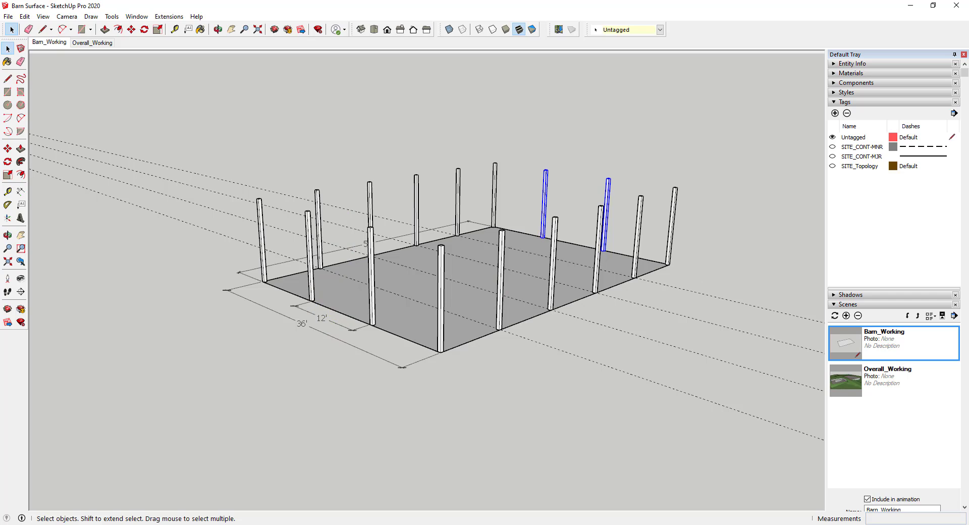
- Draw an 18' line from the corner column's top, parallel to the 36' edge, with a 3.75" vertical line at its far end
{"action": "middle_click_drag", "start_coordinate": [444, 272], "coordinate": [519, 288]}
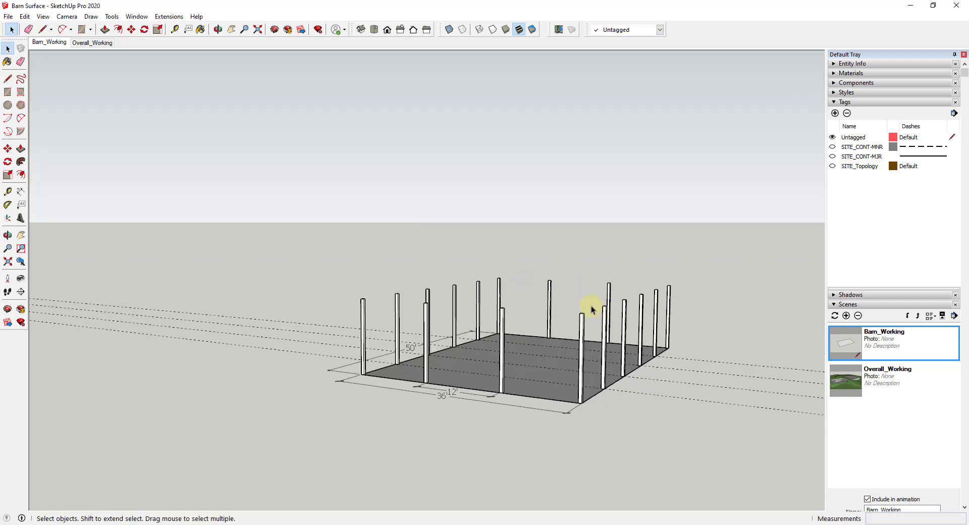
{"action": "scroll", "coordinate": [595, 303], "scroll_direction": "up", "scroll_amount": 4}
{"action": "scroll", "coordinate": [598, 305], "scroll_direction": "down", "scroll_amount": 2}
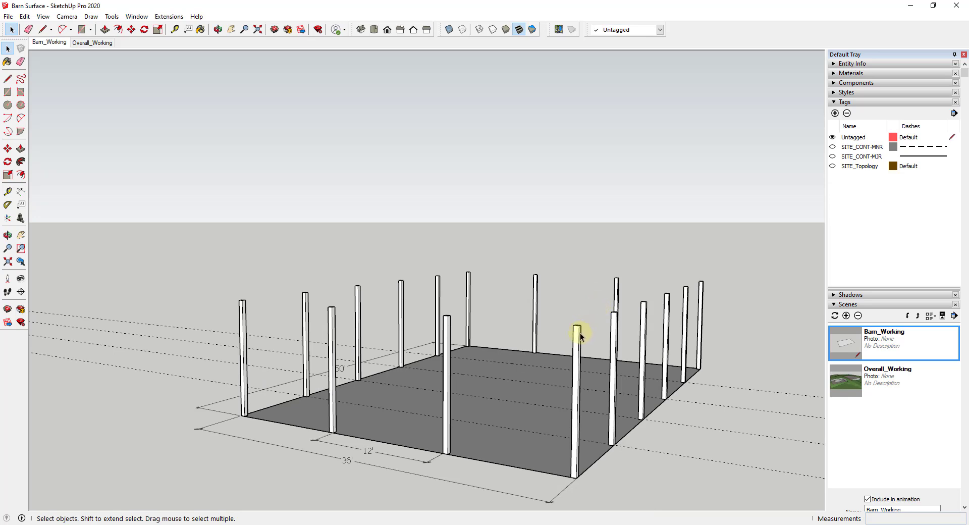
{"action": "key", "text": "l"}
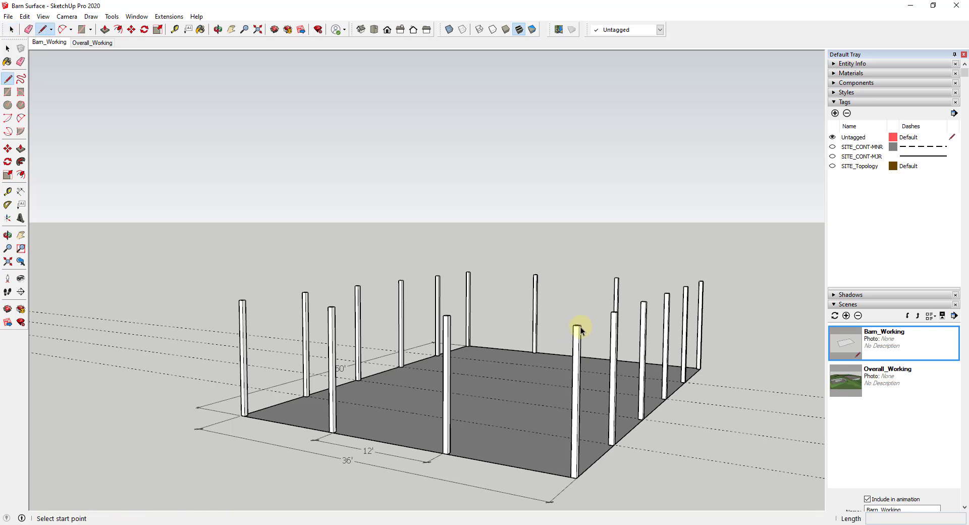
{"action": "left_click", "coordinate": [579, 326]}
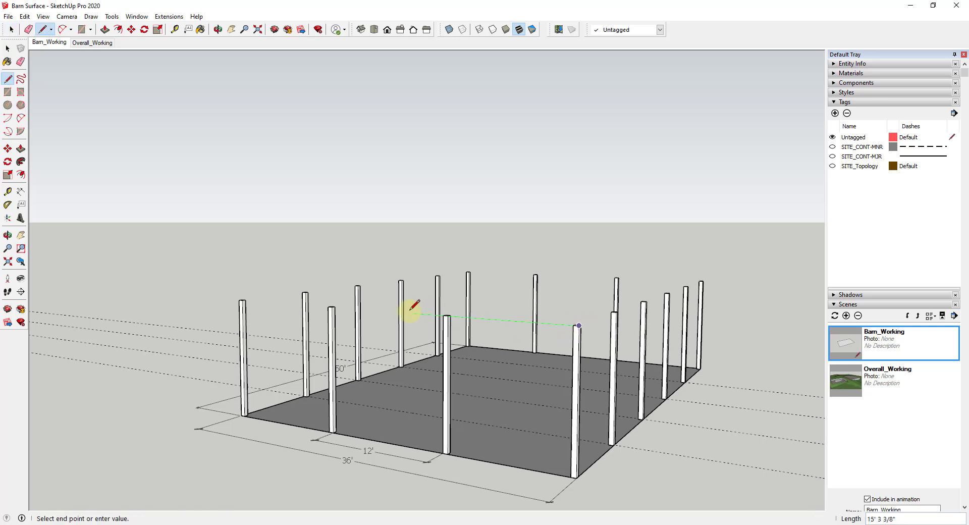
{"action": "type", "text": "18'"}
{"action": "key", "text": "Return"}
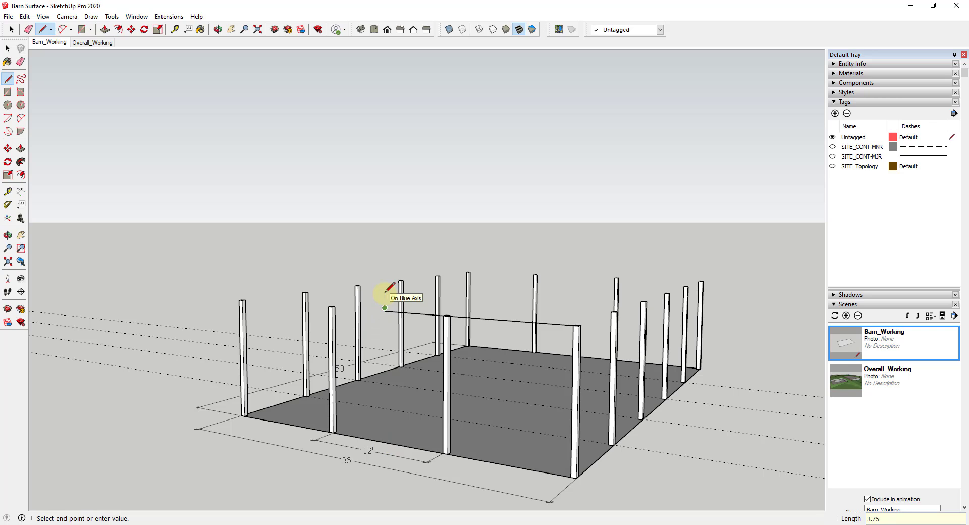
- Draw a rectangle from the top of the short vertical line back to the corner column's top, forming the beam face
{"action": "scroll", "coordinate": [385, 292], "scroll_direction": "up", "scroll_amount": 2}
{"action": "key", "text": "r"}
{"action": "left_click", "coordinate": [376, 311]}
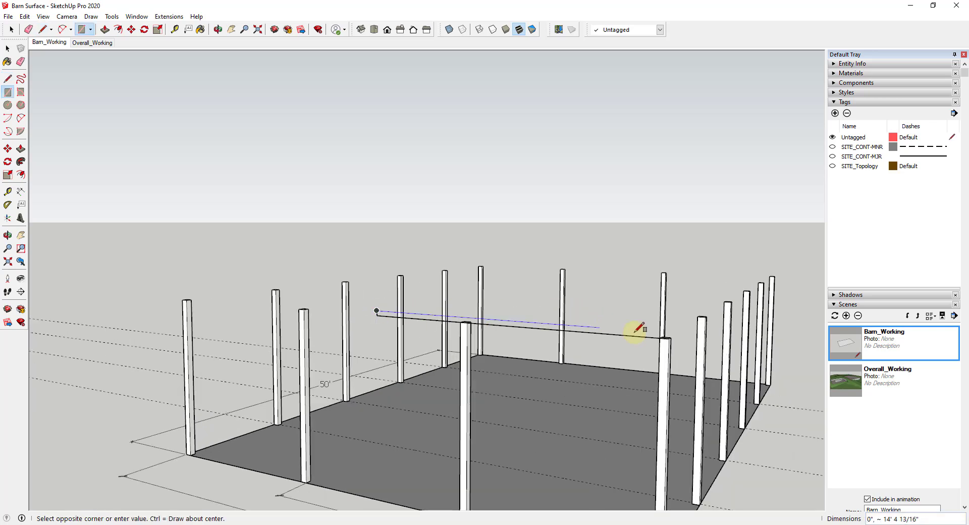
{"action": "left_click", "coordinate": [673, 338]}
{"action": "scroll", "coordinate": [679, 337], "scroll_direction": "up", "scroll_amount": 2}
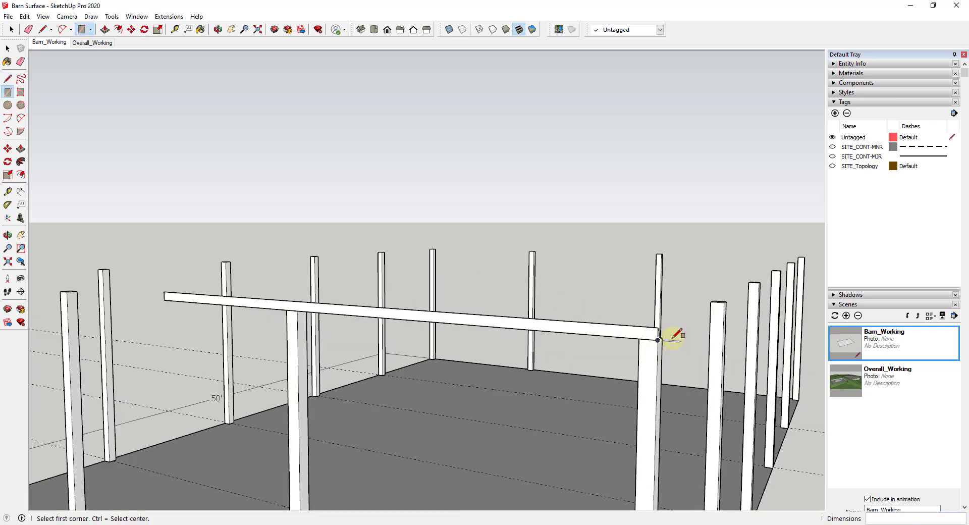
- Push/Pull the rectangular beam face above the columns to a thickness of 1 3/4"
{"action": "middle_click_drag", "start_coordinate": [660, 320], "coordinate": [502, 341]}
{"action": "key", "text": "space"}
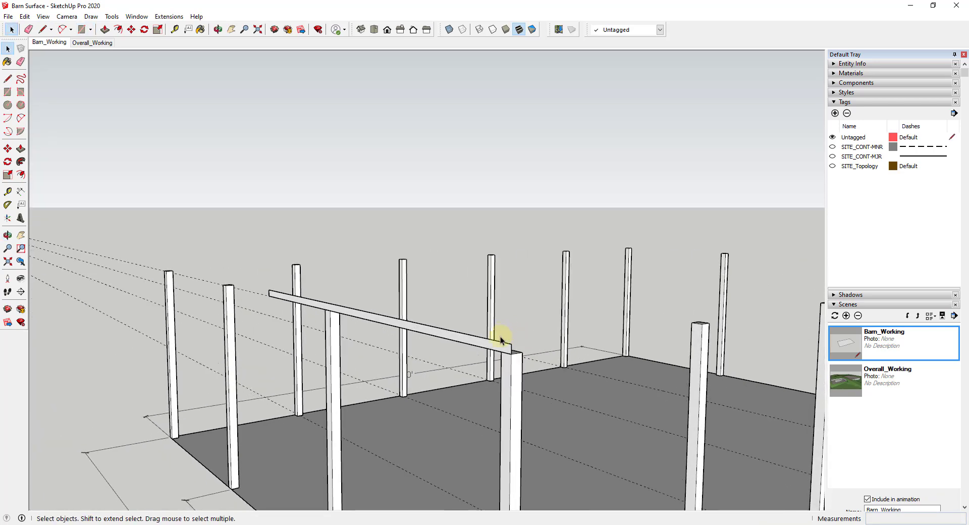
{"action": "scroll", "coordinate": [478, 347], "scroll_direction": "up", "scroll_amount": 1}
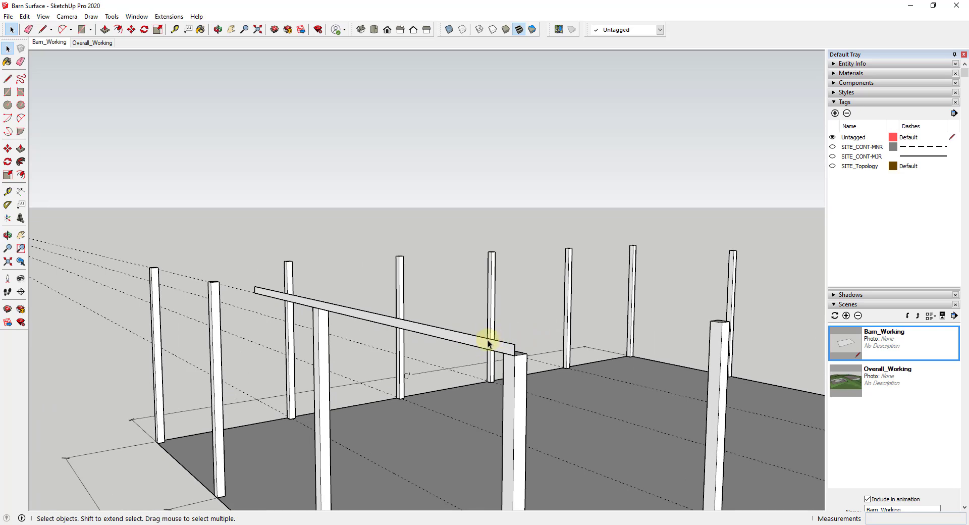
{"action": "scroll", "coordinate": [419, 339], "scroll_direction": "down", "scroll_amount": 3}
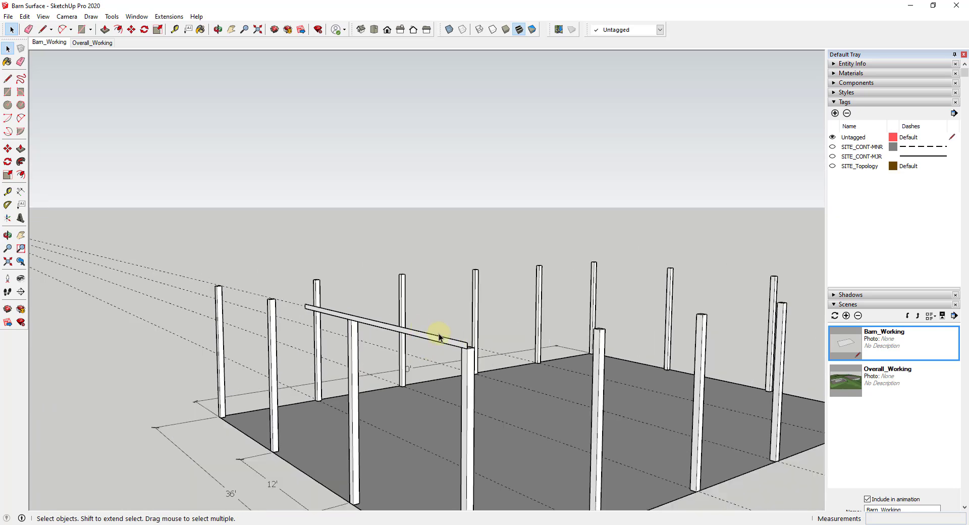
{"action": "scroll", "coordinate": [439, 335], "scroll_direction": "up", "scroll_amount": 3}
{"action": "key", "text": "p"}
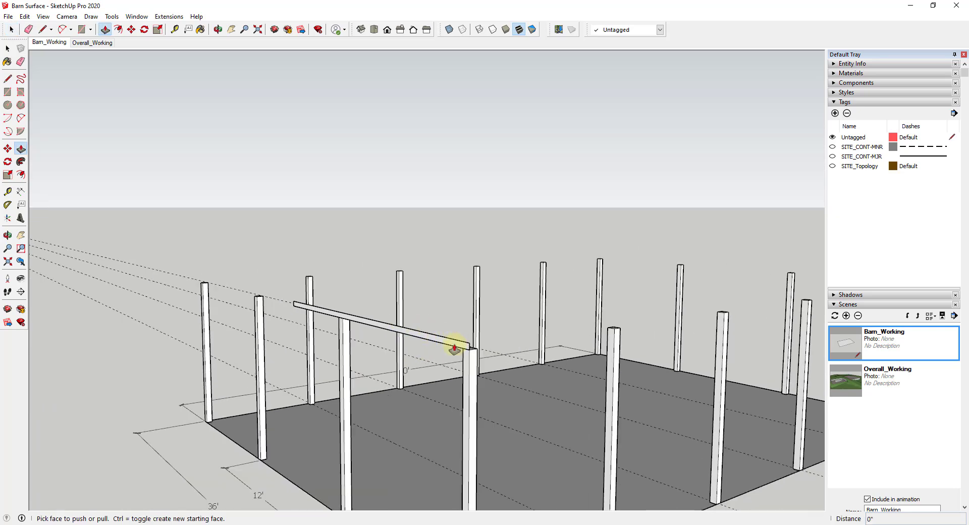
{"action": "left_click", "coordinate": [447, 344]}
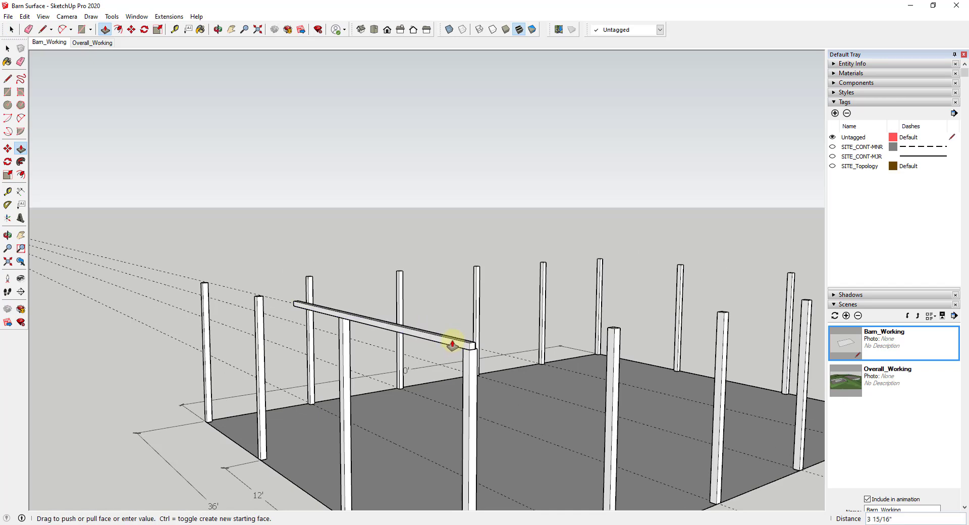
{"action": "type", "text": "3.75"}
{"action": "key", "text": "Return"}
{"action": "left_click", "coordinate": [455, 343]}
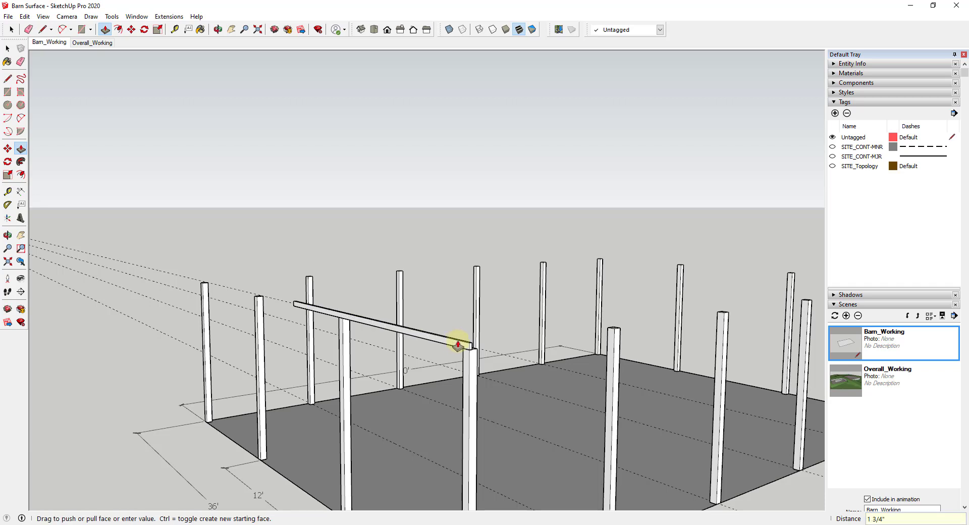
{"action": "key", "text": "space"}
{"action": "scroll", "coordinate": [463, 347], "scroll_direction": "up", "scroll_amount": 2}
{"action": "middle_click_drag", "start_coordinate": [463, 346], "coordinate": [522, 352]}
{"action": "scroll", "coordinate": [519, 350], "scroll_direction": "up", "scroll_amount": 2}
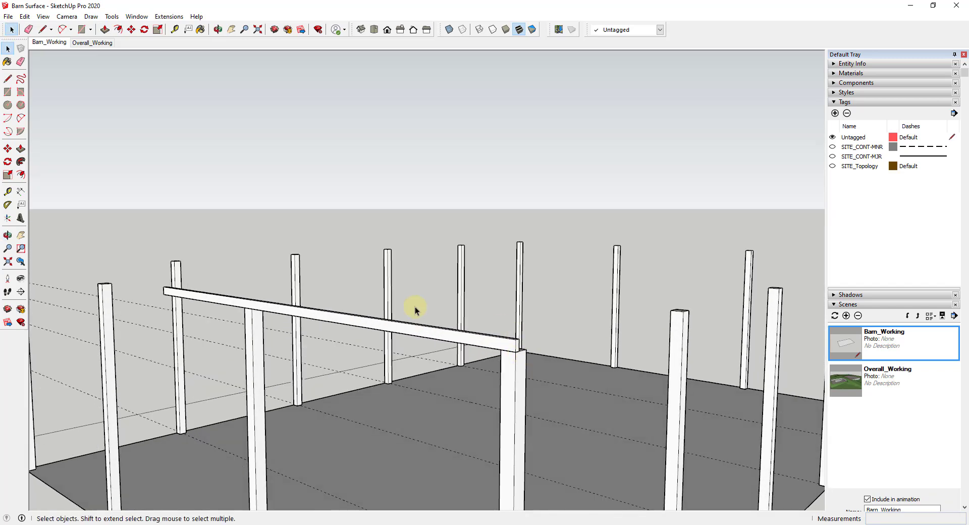
{"action": "left_click", "coordinate": [8, 205]}
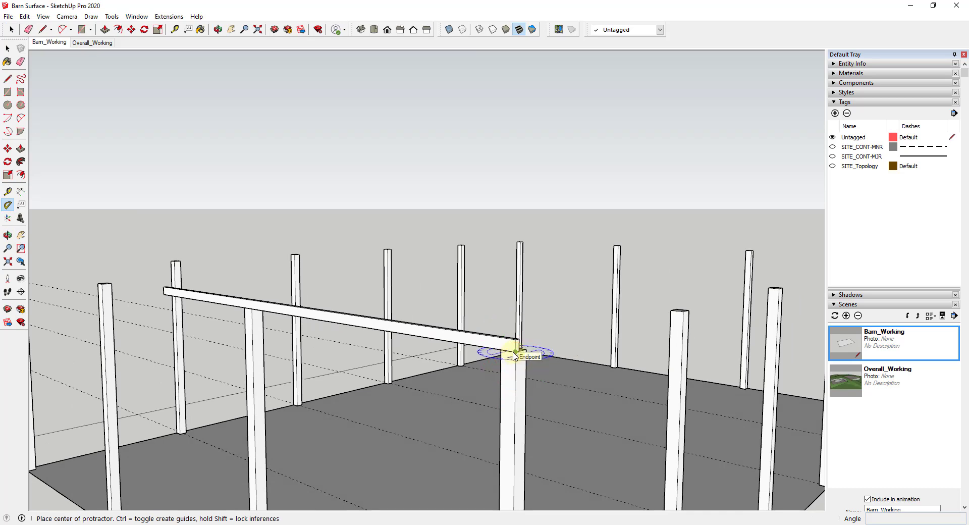
{"action": "left_click", "coordinate": [515, 352]}
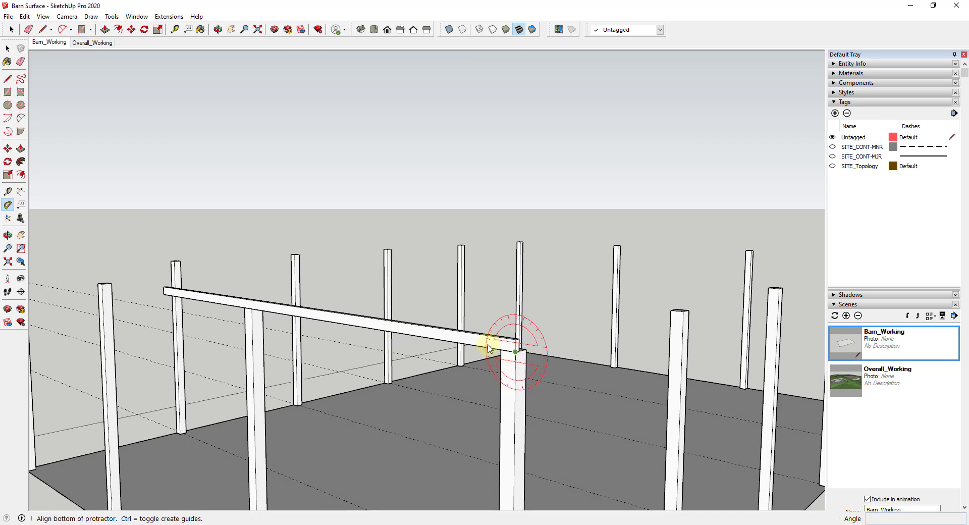
{"action": "left_click", "coordinate": [475, 345]}
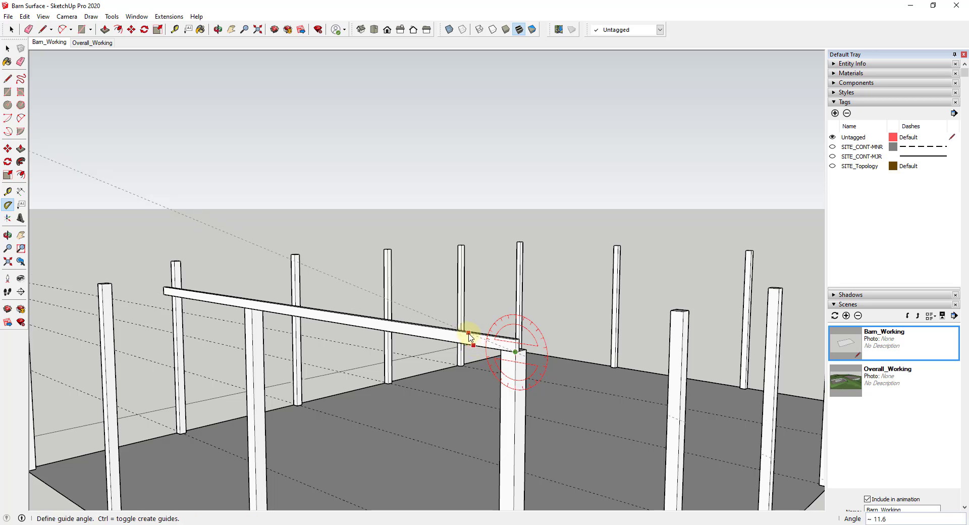
{"action": "key", "text": "space"}
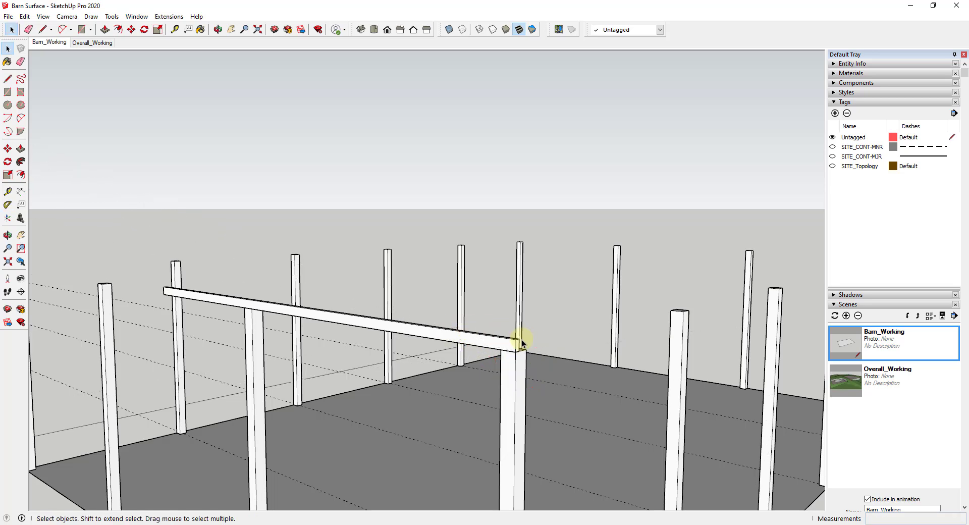
- Draw a 4" vertical line up from the beam's lower corner at the corner column, then a 12" horizontal line back along the beam
{"action": "scroll", "coordinate": [525, 344], "scroll_direction": "up", "scroll_amount": 5}
{"action": "scroll", "coordinate": [497, 373], "scroll_direction": "down", "scroll_amount": 4}
{"action": "middle_click_drag", "start_coordinate": [497, 374], "coordinate": [530, 376]}
{"action": "key", "text": "l"}
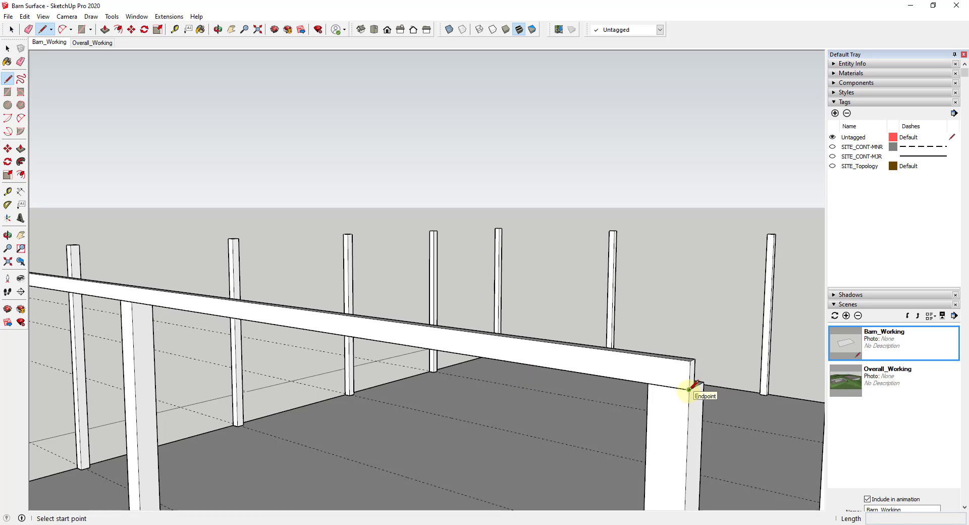
{"action": "left_click", "coordinate": [690, 389]}
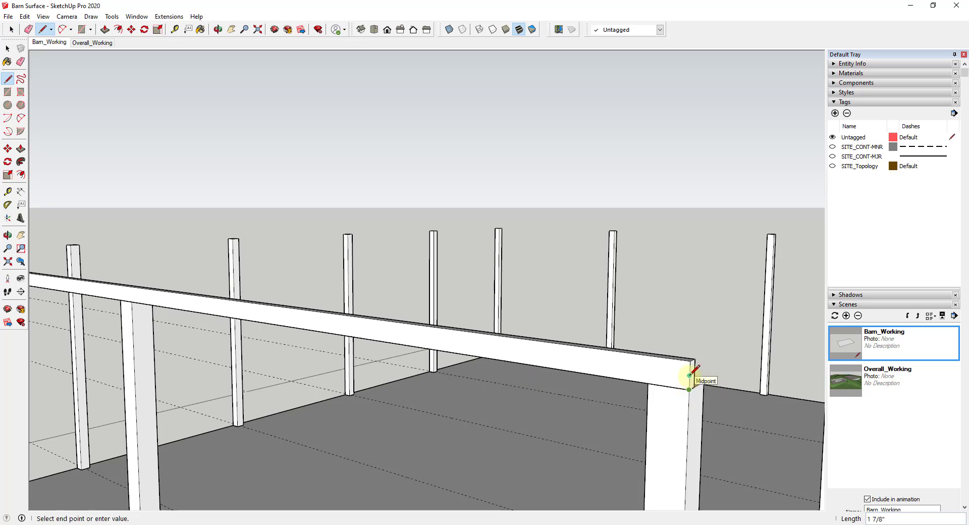
{"action": "type", "text": "4"}
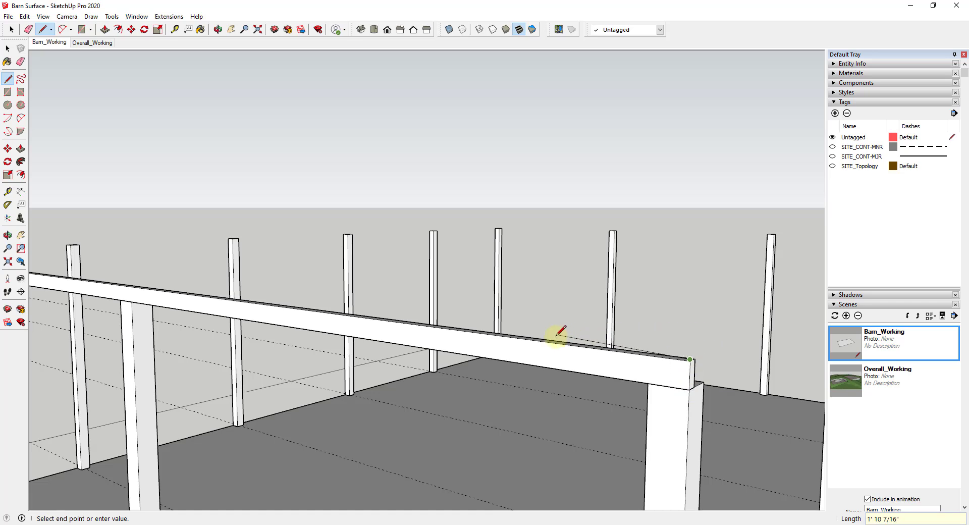
{"action": "type", "text": "12"}
{"action": "key", "text": "Return"}
{"action": "key", "text": "space"}
- Create a 4:12 slope guide with the Protractor, from the beam's lower corner through the free end of the 12" line
{"action": "scroll", "coordinate": [695, 372], "scroll_direction": "up", "scroll_amount": 4}
{"action": "scroll", "coordinate": [646, 364], "scroll_direction": "down", "scroll_amount": 6}
{"action": "scroll", "coordinate": [523, 357], "scroll_direction": "up", "scroll_amount": 5}
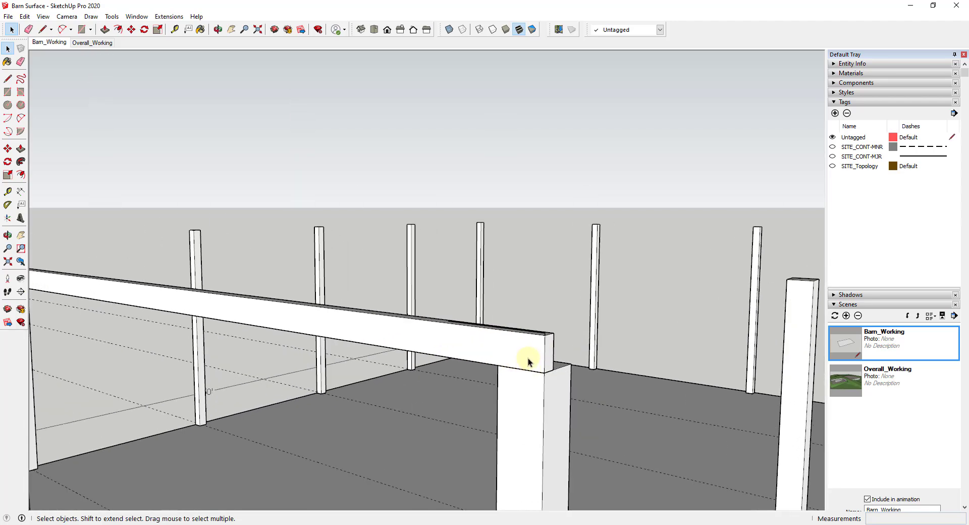
{"action": "scroll", "coordinate": [528, 359], "scroll_direction": "up", "scroll_amount": 5}
{"action": "key", "text": "o"}
{"action": "left_click_drag", "start_coordinate": [517, 349], "coordinate": [503, 340]}
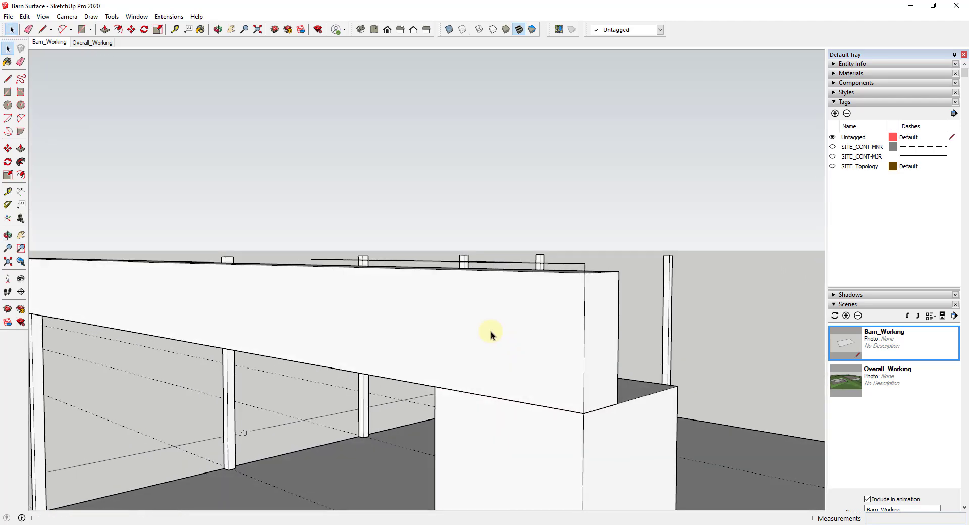
{"action": "left_click", "coordinate": [7, 204]}
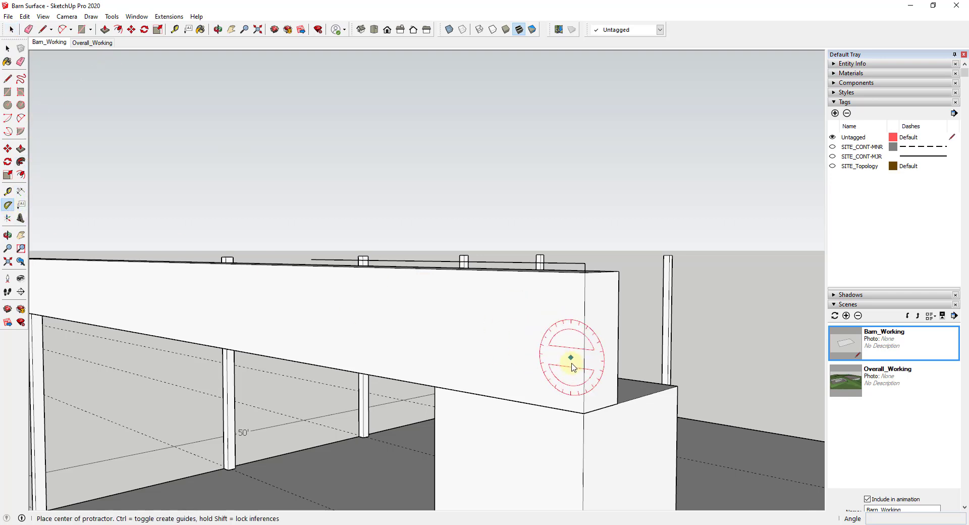
{"action": "left_click", "coordinate": [584, 413]}
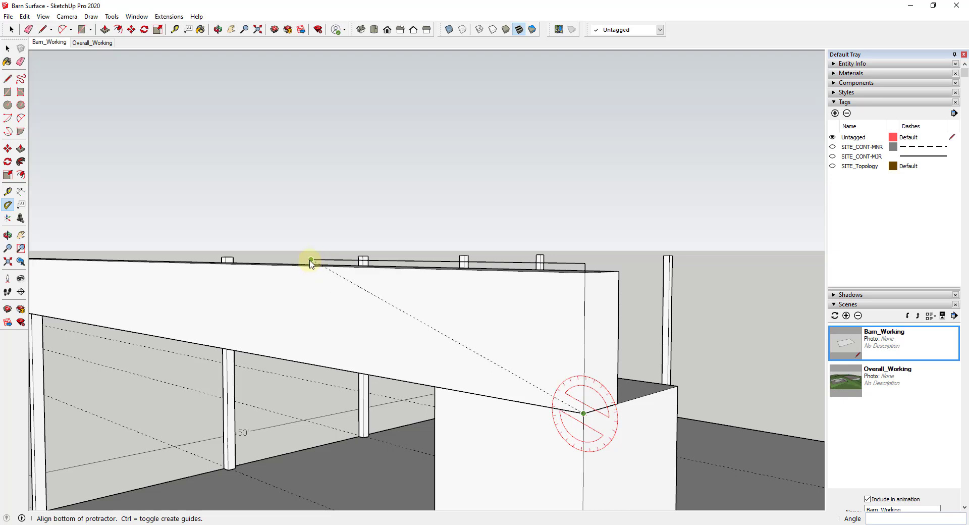
{"action": "left_click", "coordinate": [311, 260]}
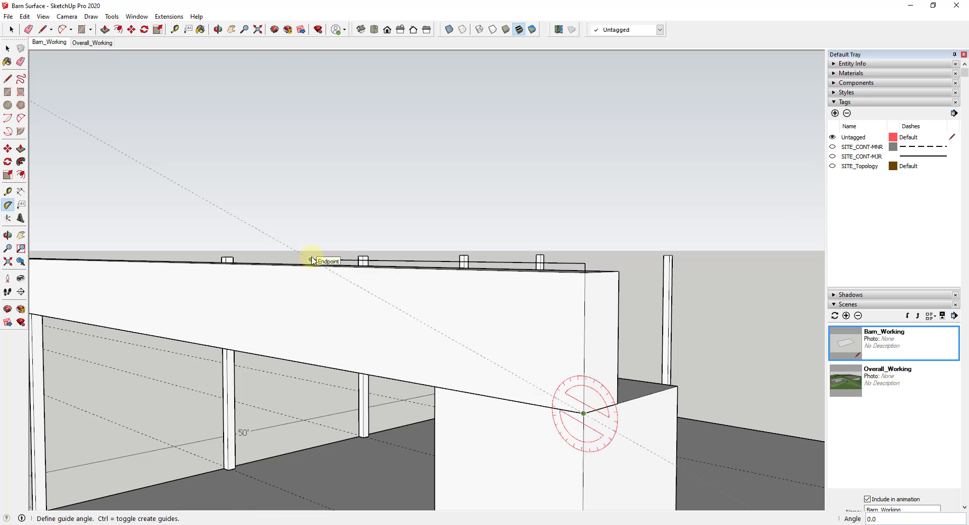
{"action": "left_click", "coordinate": [311, 260]}
{"action": "scroll", "coordinate": [530, 309], "scroll_direction": "down", "scroll_amount": 5}
{"action": "scroll", "coordinate": [605, 314], "scroll_direction": "up", "scroll_amount": 8}
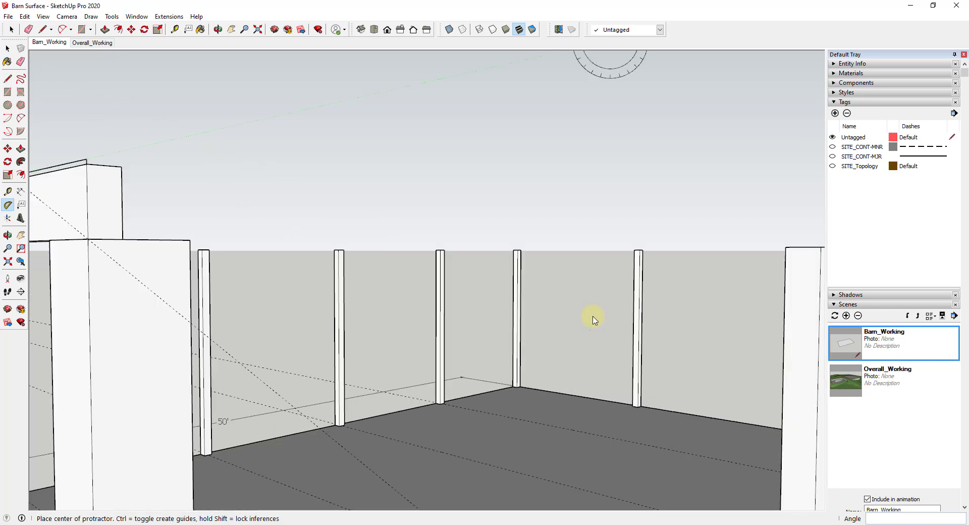
{"action": "scroll", "coordinate": [571, 317], "scroll_direction": "down", "scroll_amount": 3}
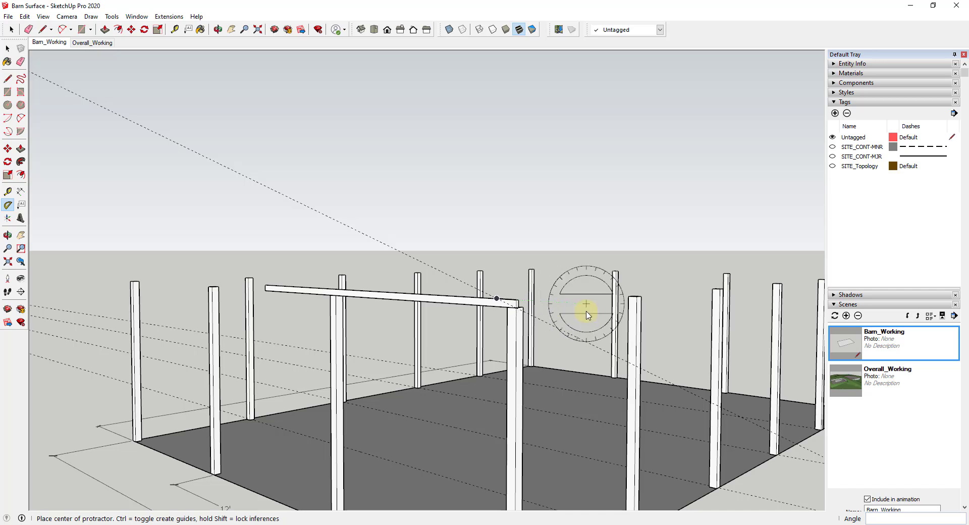
{"action": "key", "text": "space"}
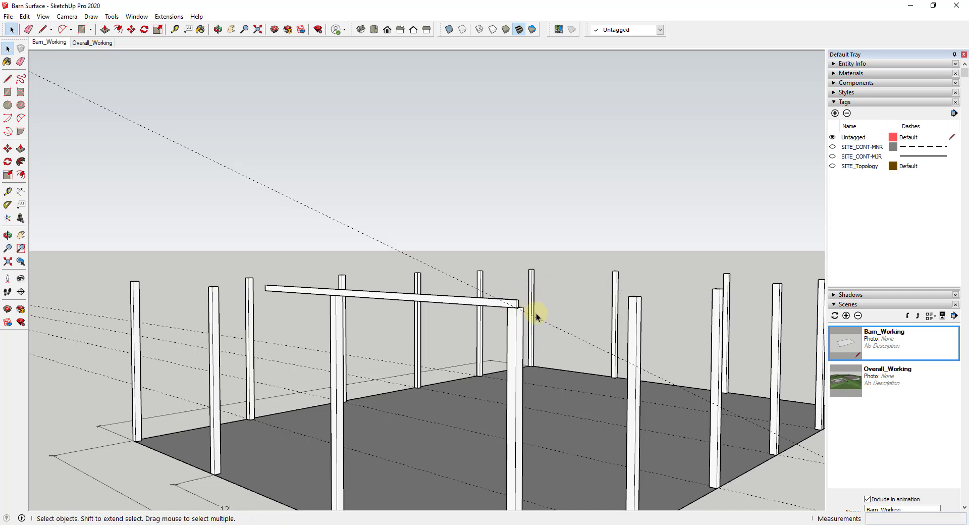
- Draw a vertical line from the beam's far end up to the slope guide, then a sloping line back to the beam's lower corner
{"action": "key", "text": "l"}
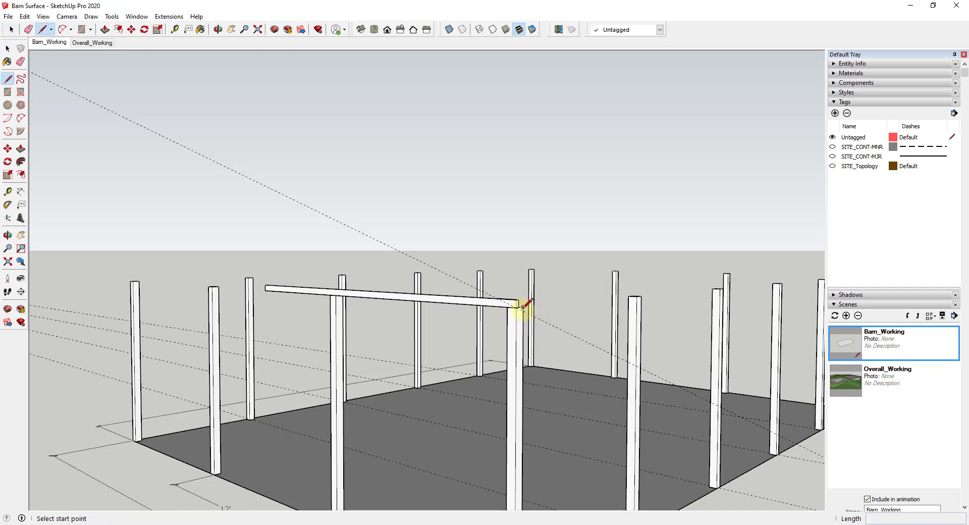
{"action": "left_click", "coordinate": [265, 286]}
{"action": "left_click", "coordinate": [264, 185]}
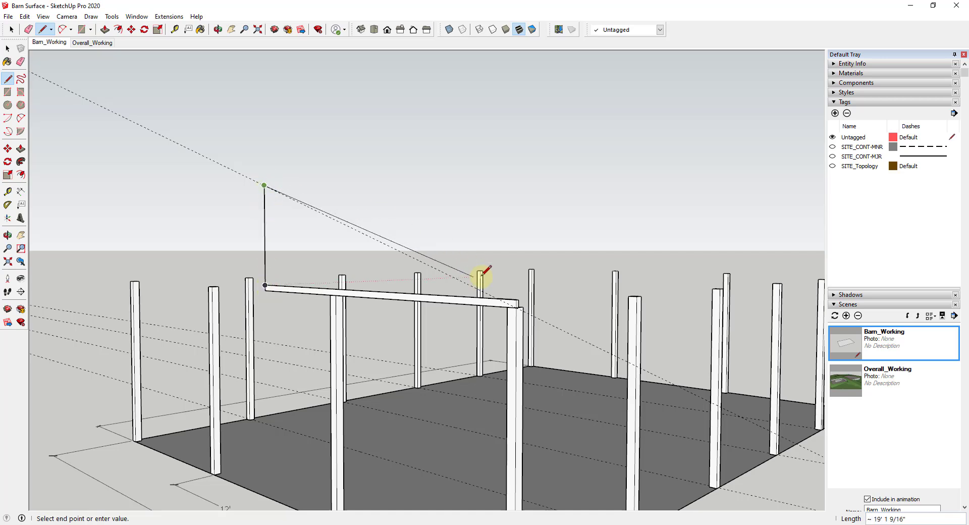
{"action": "scroll", "coordinate": [505, 296], "scroll_direction": "up", "scroll_amount": 2}
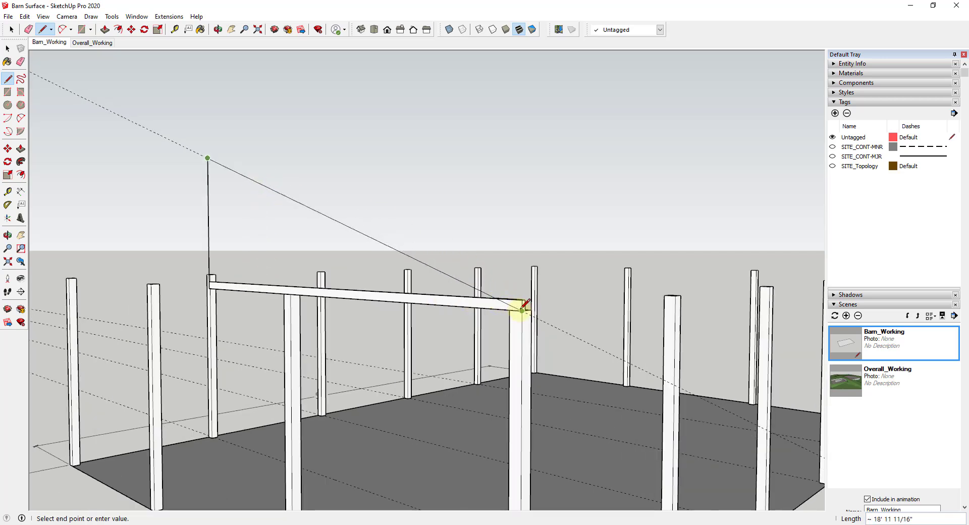
{"action": "left_click", "coordinate": [522, 310]}
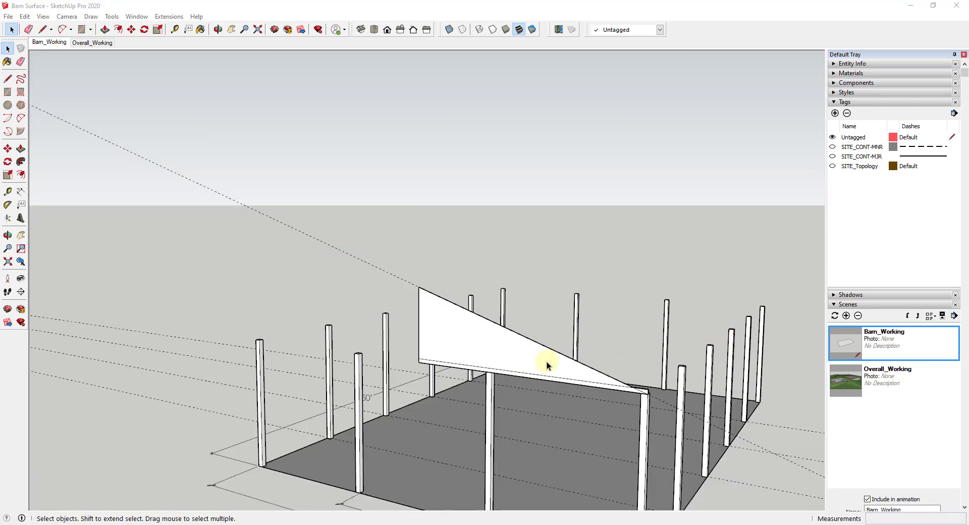
- Offset the edges of the triangular truss face outward to form the bands of its chords
{"action": "scroll", "coordinate": [580, 354], "scroll_direction": "down", "scroll_amount": 3}
{"action": "scroll", "coordinate": [580, 363], "scroll_direction": "up", "scroll_amount": 6}
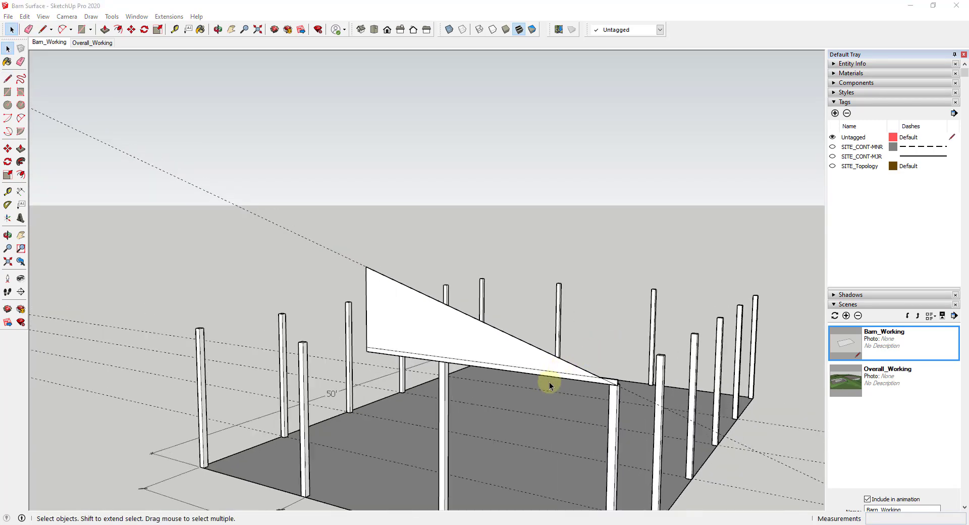
{"action": "scroll", "coordinate": [355, 265], "scroll_direction": "down", "scroll_amount": 2}
{"action": "left_click", "coordinate": [373, 294]}
{"action": "key", "text": "f"}
{"action": "left_click", "coordinate": [418, 288]}
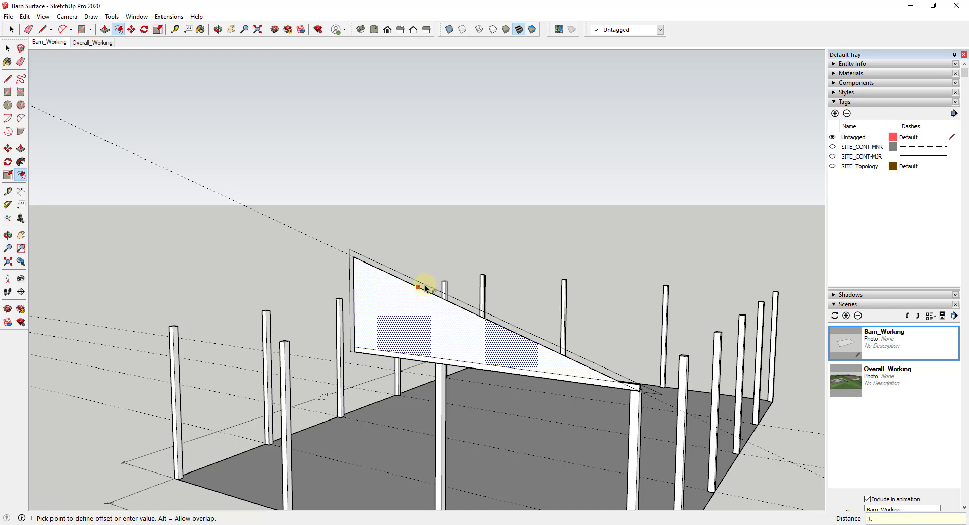
{"action": "left_click", "coordinate": [425, 288]}
{"action": "key", "text": "space"}
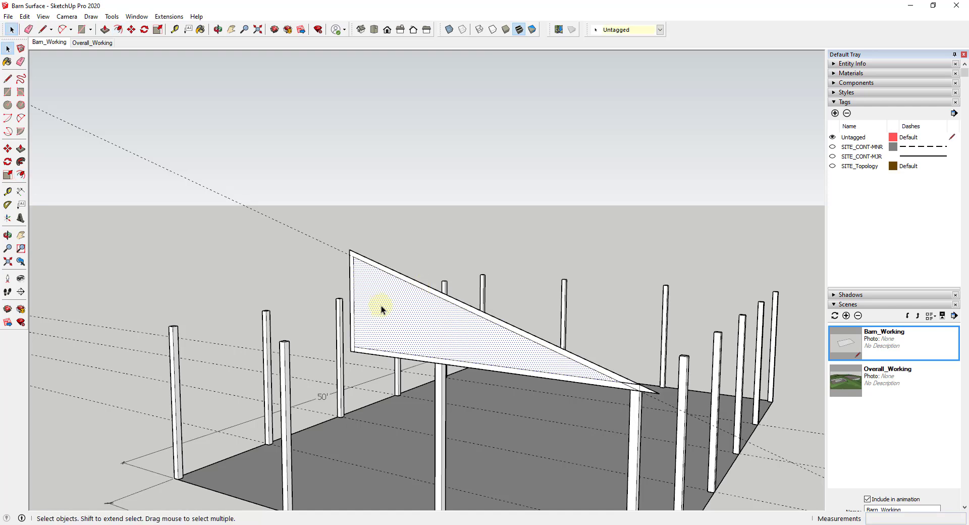
- Draw a short vertical line from the inner triangle's peak to the outer sloping edge and erase the excess strip beyond it
{"action": "key", "text": "l"}
{"action": "scroll", "coordinate": [356, 252], "scroll_direction": "up", "scroll_amount": 1}
{"action": "left_click", "coordinate": [353, 256]}
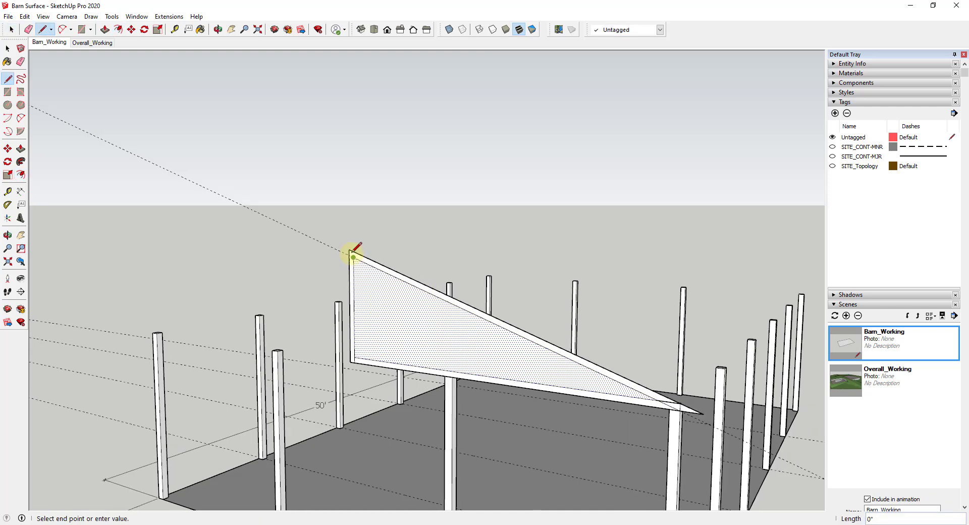
{"action": "scroll", "coordinate": [353, 252], "scroll_direction": "up", "scroll_amount": 3}
{"action": "scroll", "coordinate": [361, 271], "scroll_direction": "down", "scroll_amount": 2}
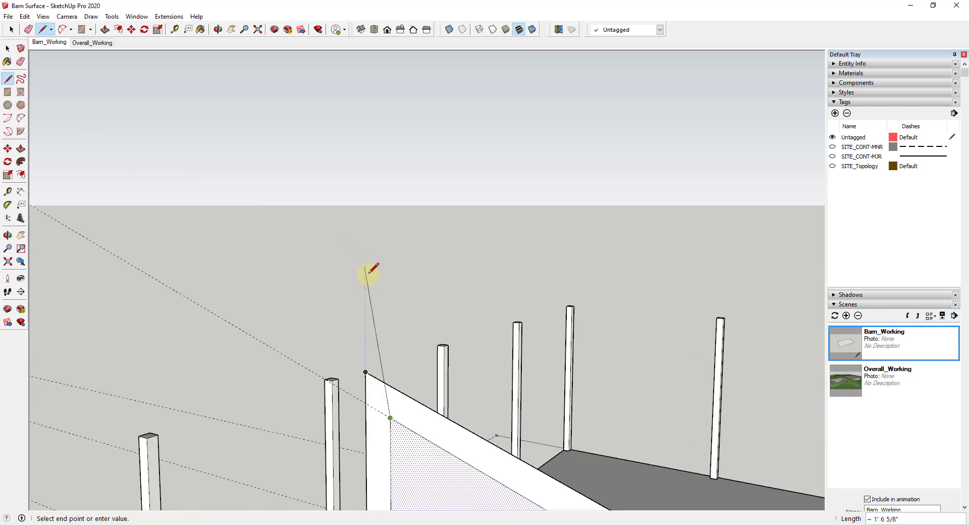
{"action": "left_click", "coordinate": [390, 386]}
{"action": "scroll", "coordinate": [389, 370], "scroll_direction": "down", "scroll_amount": 4}
{"action": "scroll", "coordinate": [388, 374], "scroll_direction": "up", "scroll_amount": 3}
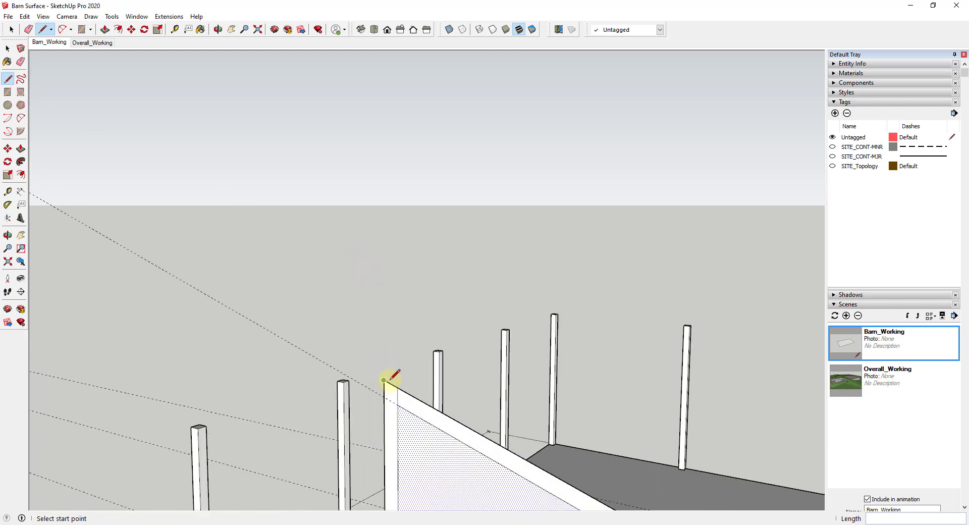
{"action": "key", "text": "e"}
{"action": "left_click", "coordinate": [386, 384]}
{"action": "scroll", "coordinate": [386, 353], "scroll_direction": "down", "scroll_amount": 5}
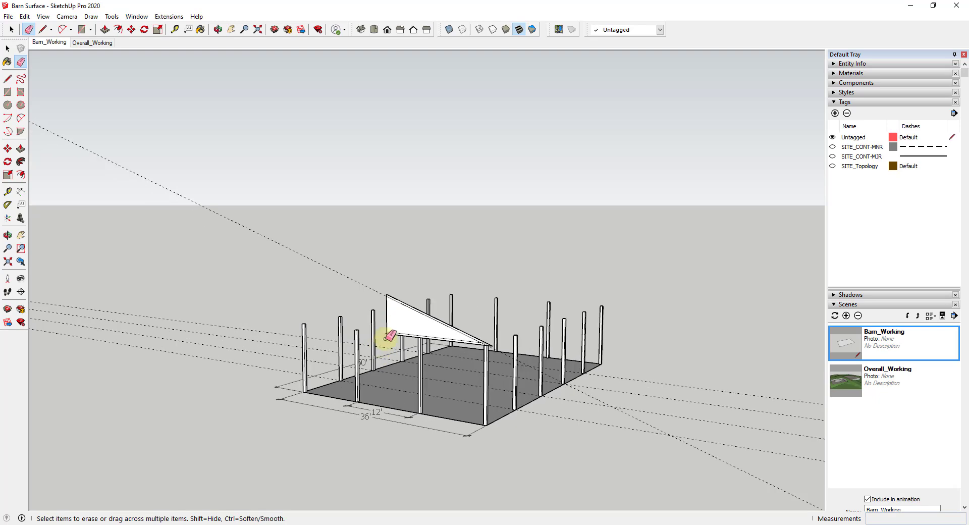
{"action": "scroll", "coordinate": [386, 337], "scroll_direction": "up", "scroll_amount": 4}
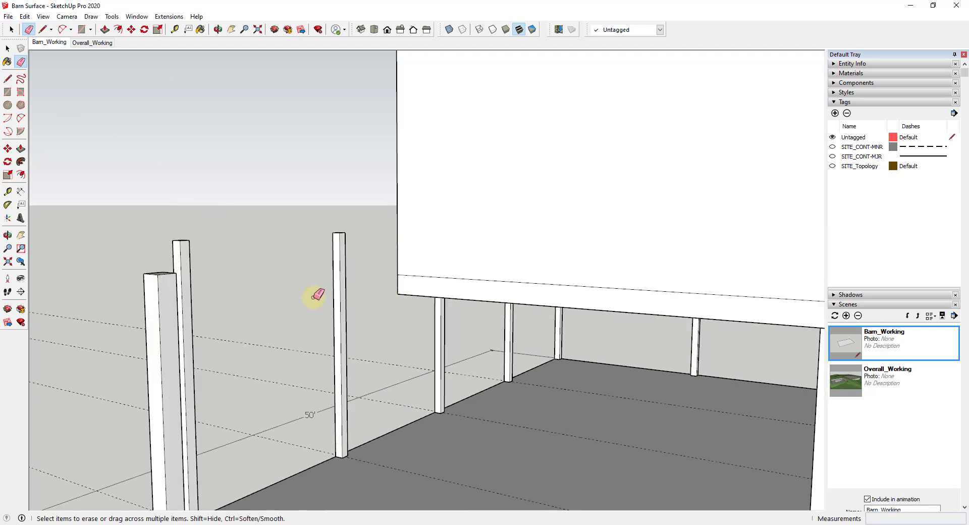
{"action": "scroll", "coordinate": [343, 287], "scroll_direction": "down", "scroll_amount": 5}
{"action": "middle_click_drag", "start_coordinate": [331, 281], "coordinate": [404, 298]}
- Draw two V-shaped diagonal web lines across the truss face, using a vertical construction line for the first and erasing that line
{"action": "key", "text": "l"}
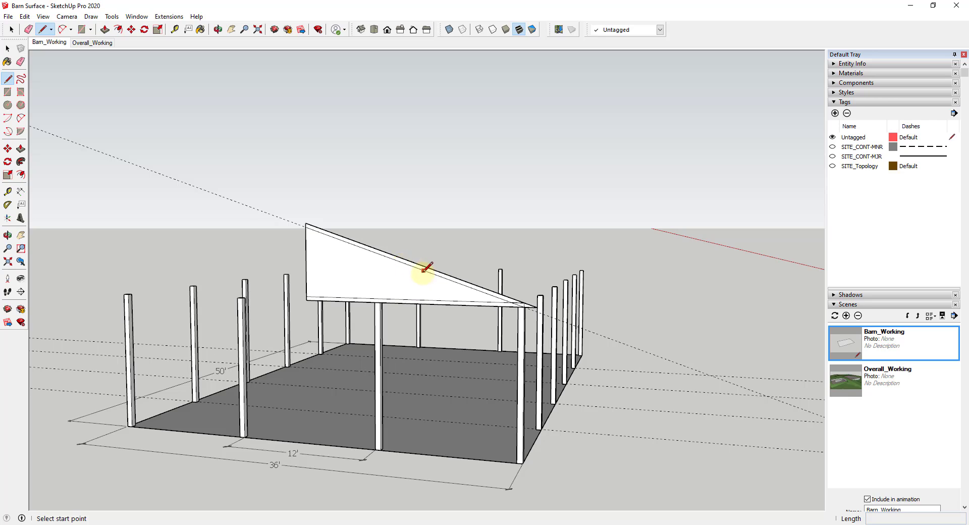
{"action": "left_click", "coordinate": [404, 262]}
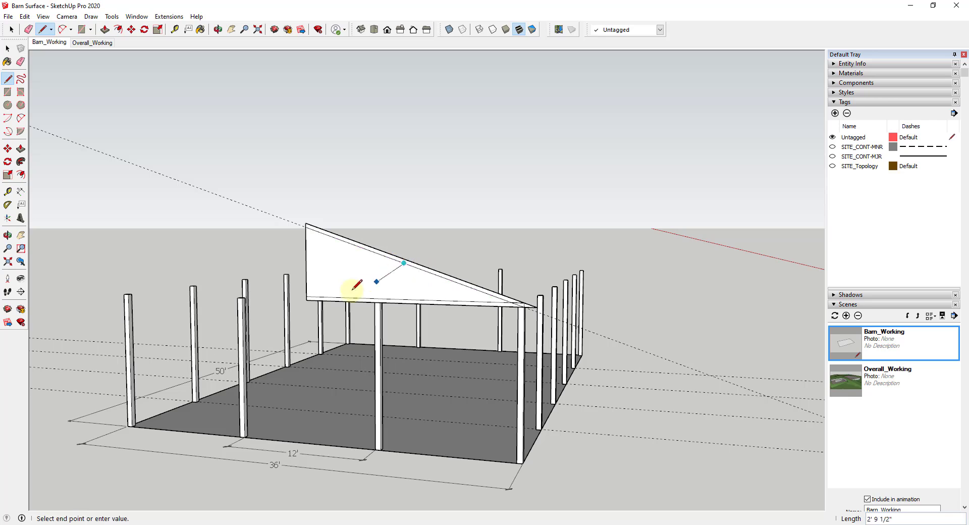
{"action": "key", "text": "Escape"}
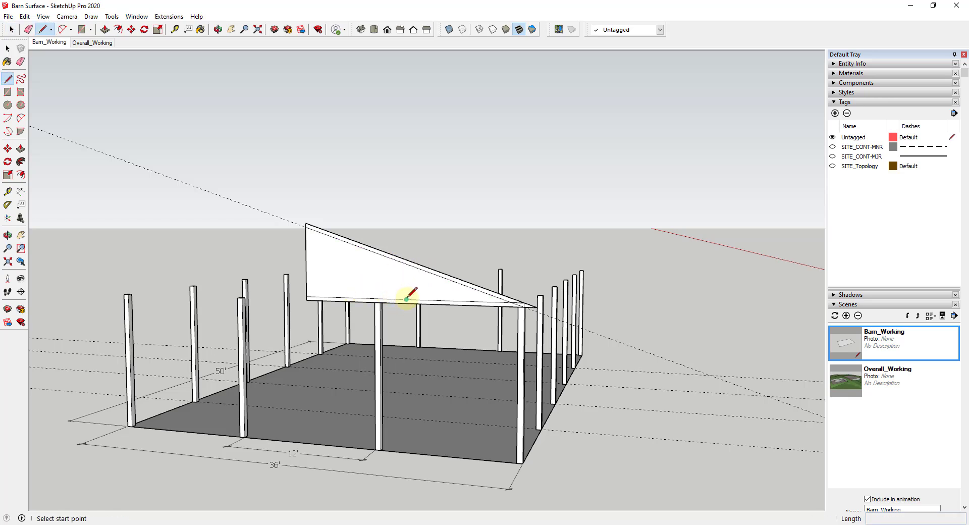
{"action": "left_click", "coordinate": [407, 299]}
{"action": "left_click", "coordinate": [406, 262]}
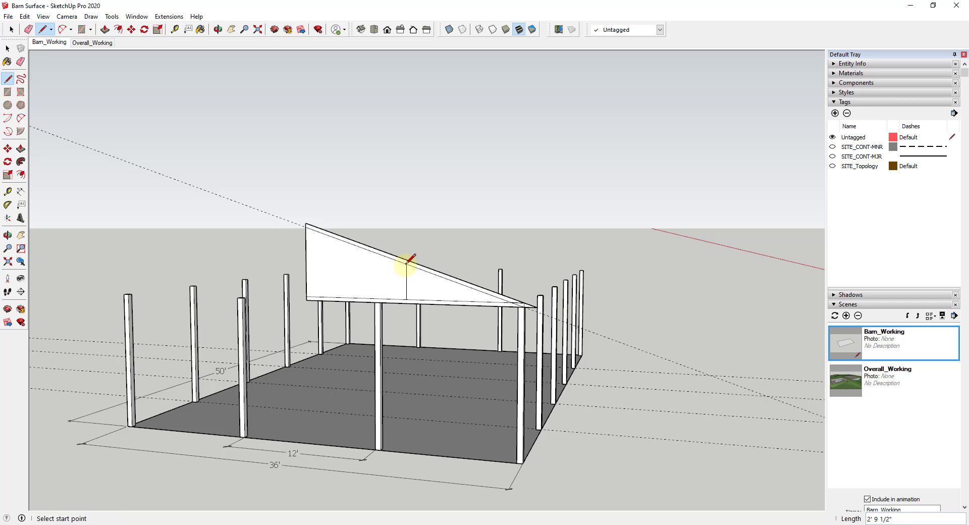
{"action": "left_click", "coordinate": [407, 263]}
{"action": "left_click", "coordinate": [357, 298]}
{"action": "left_click", "coordinate": [356, 298]}
{"action": "left_click", "coordinate": [307, 225]}
{"action": "key", "text": "space"}
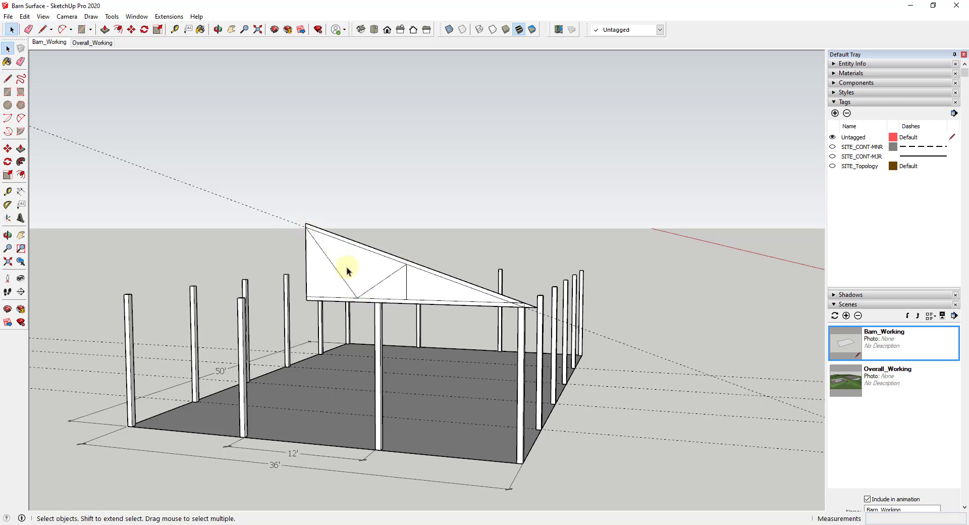
{"action": "key", "text": "e"}
{"action": "key", "text": "space"}
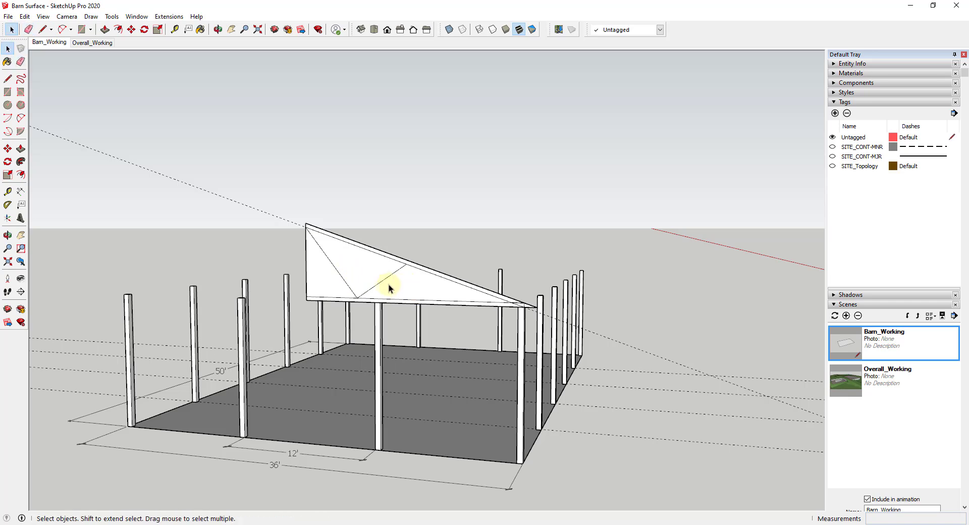
- Offset the triangular face between the two diagonals inward and erase the offset edge along the sloping top chord
{"action": "scroll", "coordinate": [377, 283], "scroll_direction": "up", "scroll_amount": 4}
{"action": "key", "text": "f"}
{"action": "left_click", "coordinate": [316, 291]}
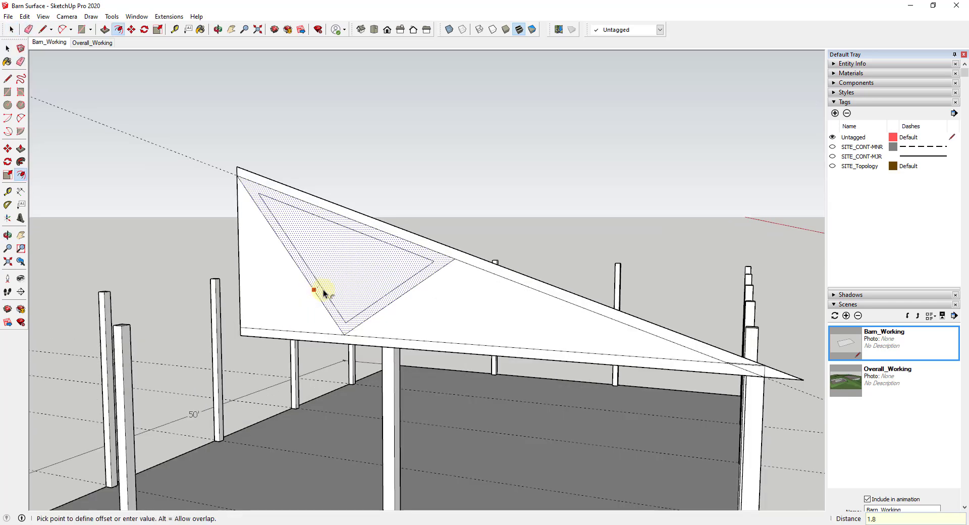
{"action": "key", "text": "Return"}
{"action": "key", "text": "space"}
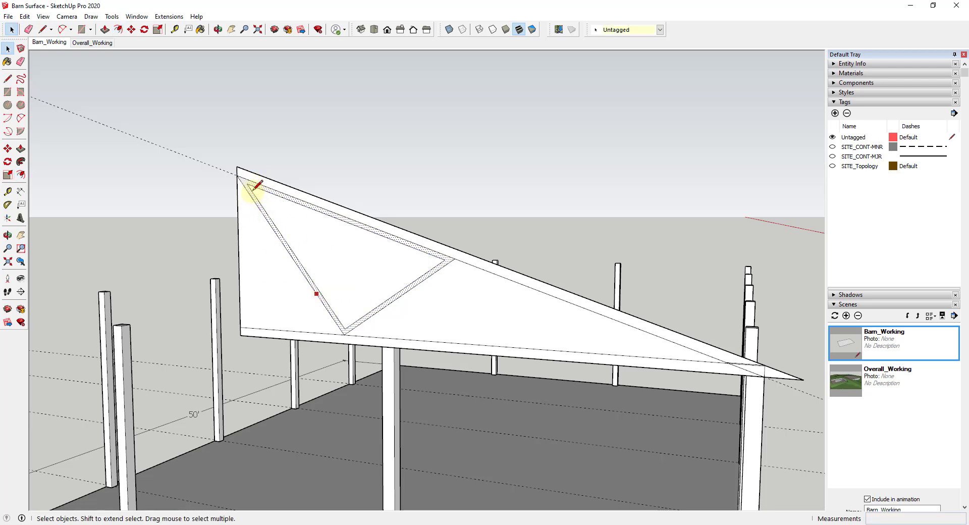
{"action": "scroll", "coordinate": [255, 193], "scroll_direction": "up", "scroll_amount": 3}
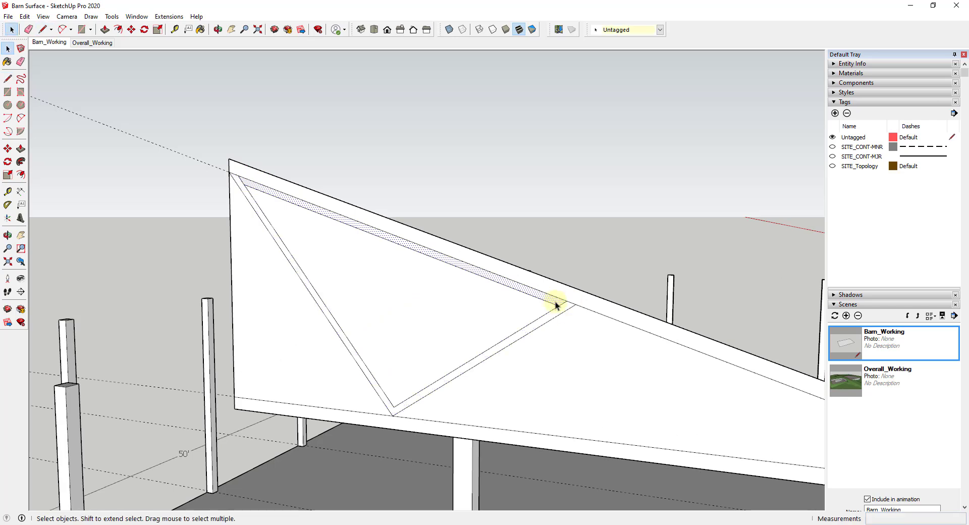
{"action": "key", "text": "e"}
{"action": "left_click", "coordinate": [554, 303]}
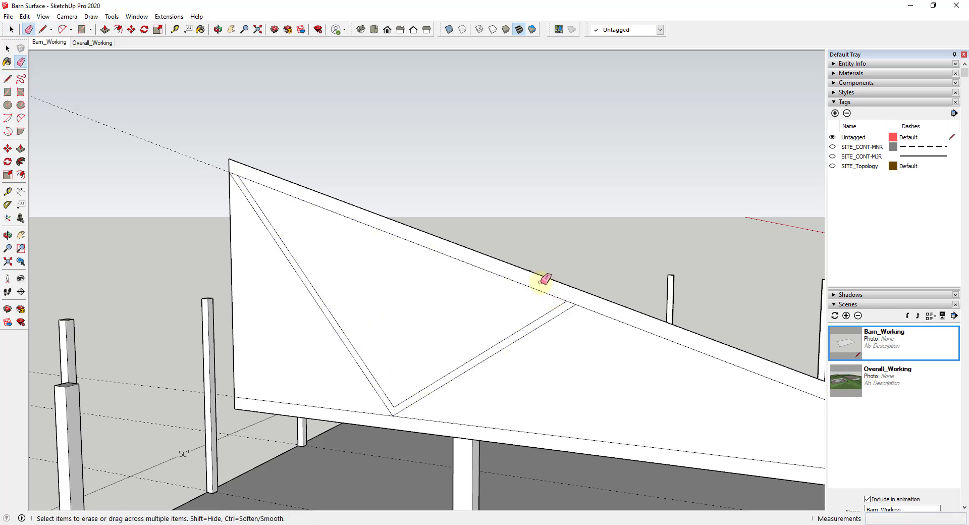
- Offset the V-shaped web strip by 1.5" and erase the extra edges at its upper ends
{"action": "scroll", "coordinate": [549, 281], "scroll_direction": "down", "scroll_amount": 1}
{"action": "scroll", "coordinate": [447, 371], "scroll_direction": "up", "scroll_amount": 1}
{"action": "key", "text": "space"}
{"action": "key", "text": "f"}
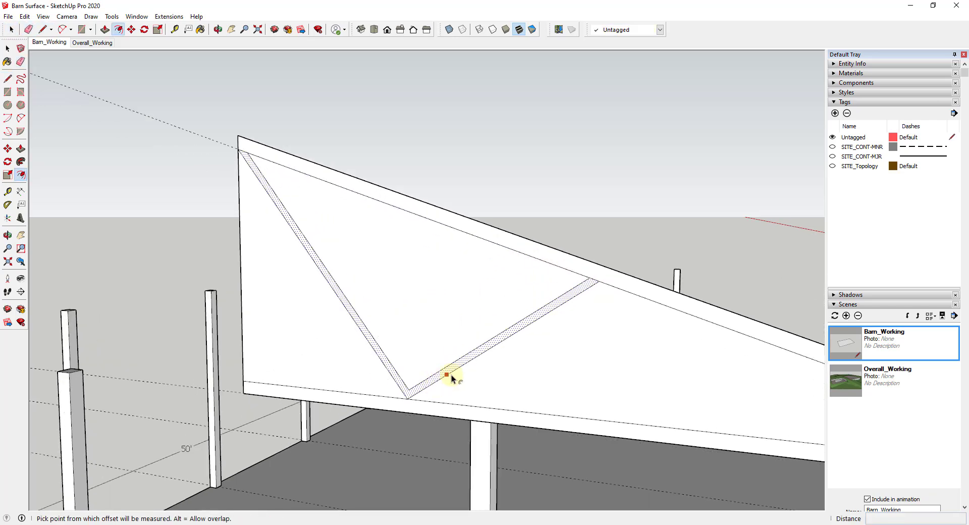
{"action": "left_click", "coordinate": [451, 372]}
{"action": "type", "text": "1.5"}
{"action": "key", "text": "Return"}
{"action": "key", "text": "space"}
{"action": "key", "text": "e"}
{"action": "left_click_drag", "start_coordinate": [563, 289], "coordinate": [616, 278]}
{"action": "left_click_drag", "start_coordinate": [272, 169], "coordinate": [248, 153]}
{"action": "scroll", "coordinate": [262, 166], "scroll_direction": "down", "scroll_amount": 3}
{"action": "mouse_move", "coordinate": [525, 434]}
{"action": "middle_mouse_down"}
{"action": "mouse_move", "coordinate": [548, 405]}
{"action": "mouse_move", "coordinate": [531, 376]}
{"action": "middle_mouse_up"}
{"action": "scroll", "coordinate": [530, 376], "scroll_direction": "up", "scroll_amount": 3}
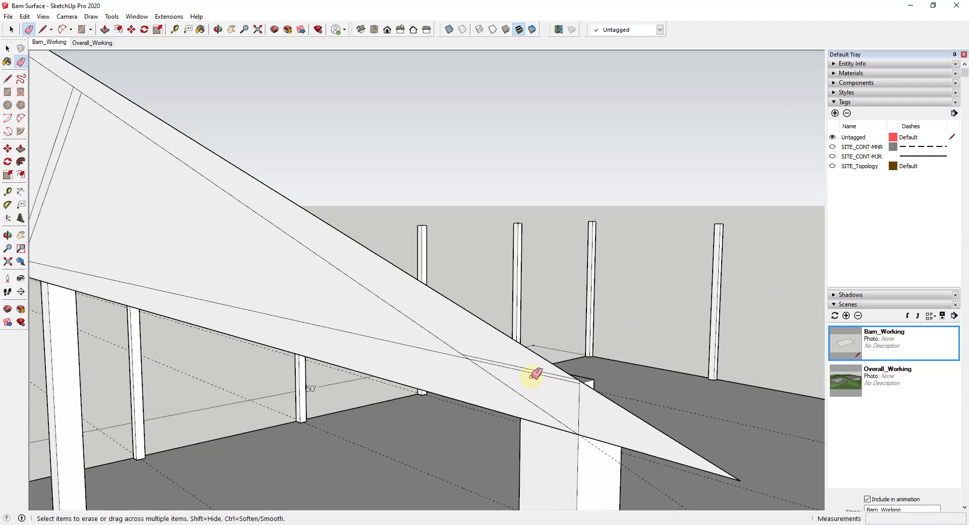
- Erase the leftover offset edges and the overhanging tail at the truss's eave end, and close that end with a short vertical line
{"action": "left_click_drag", "start_coordinate": [536, 372], "coordinate": [547, 376]}
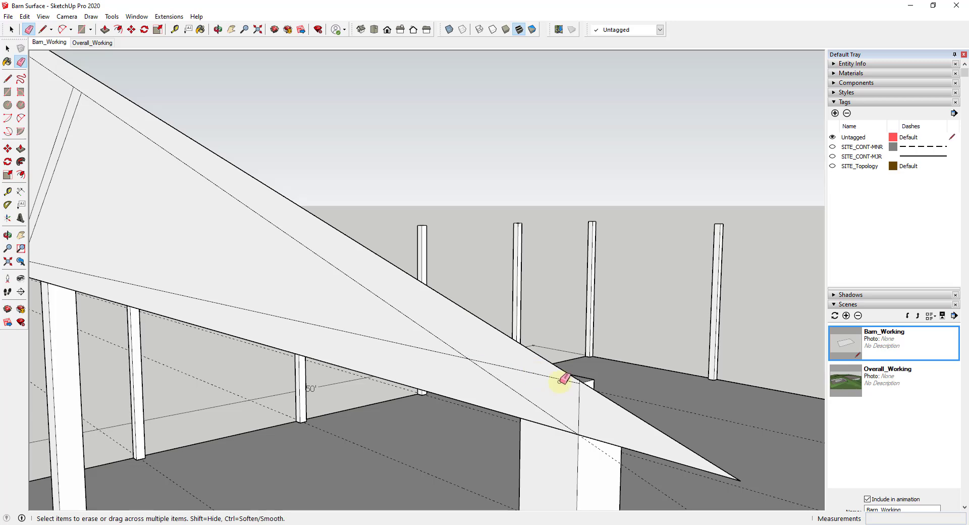
{"action": "scroll", "coordinate": [580, 388], "scroll_direction": "down", "scroll_amount": 3}
{"action": "left_click_drag", "start_coordinate": [596, 423], "coordinate": [637, 447]}
{"action": "key", "text": "l"}
{"action": "scroll", "coordinate": [589, 403], "scroll_direction": "up", "scroll_amount": 4}
{"action": "left_click", "coordinate": [591, 399]}
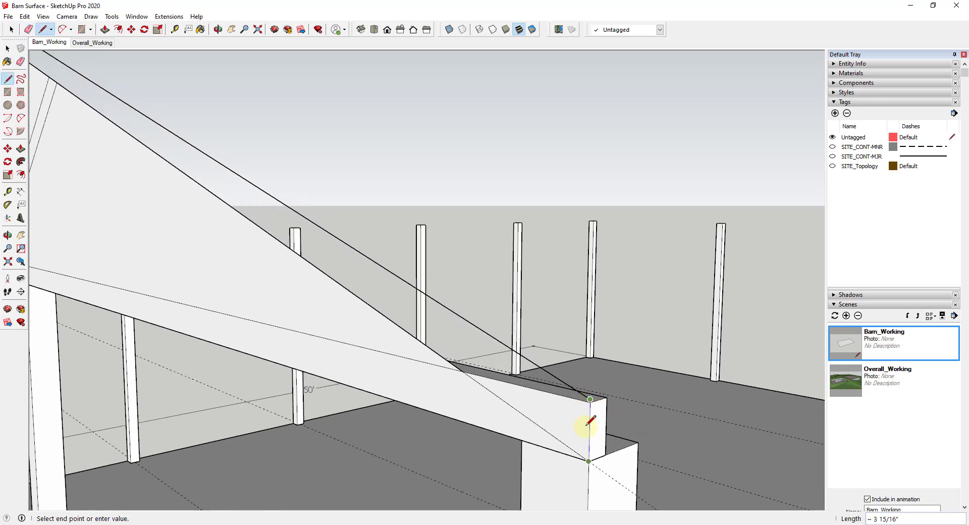
{"action": "left_click", "coordinate": [589, 458]}
- Delete the three triangular faces between the truss chords and web members
{"action": "scroll", "coordinate": [667, 472], "scroll_direction": "down", "scroll_amount": 4}
{"action": "key", "text": "e"}
{"action": "key", "text": "space"}
{"action": "left_click", "coordinate": [309, 298]}
{"action": "left_click", "coordinate": [249, 243], "text": "shift"}
{"action": "left_click", "coordinate": [195, 278], "text": "shift"}
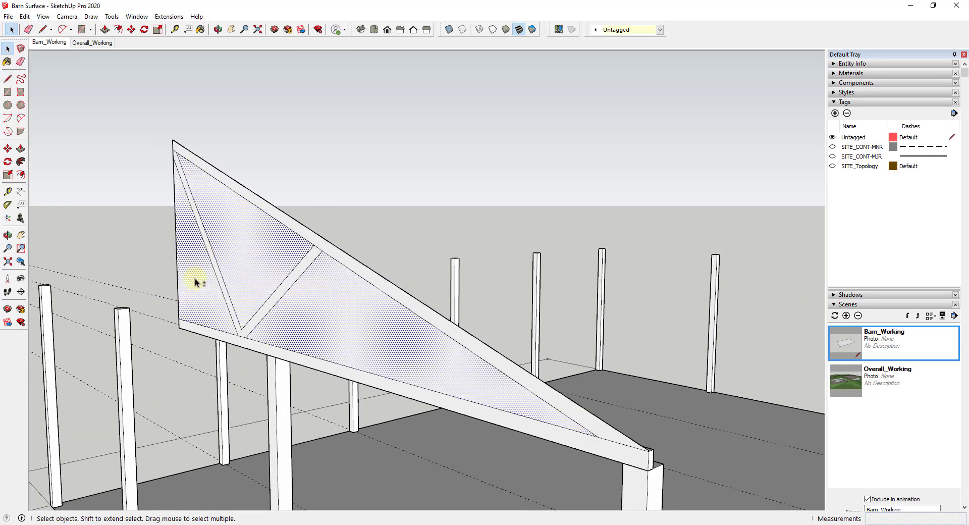
{"action": "key", "text": "Delete"}
- Push/pull the V-shaped web face 1 3/4" so it is flush with the bottom chord
{"action": "middle_click_drag", "start_coordinate": [349, 373], "coordinate": [307, 310]}
{"action": "key", "text": "p"}
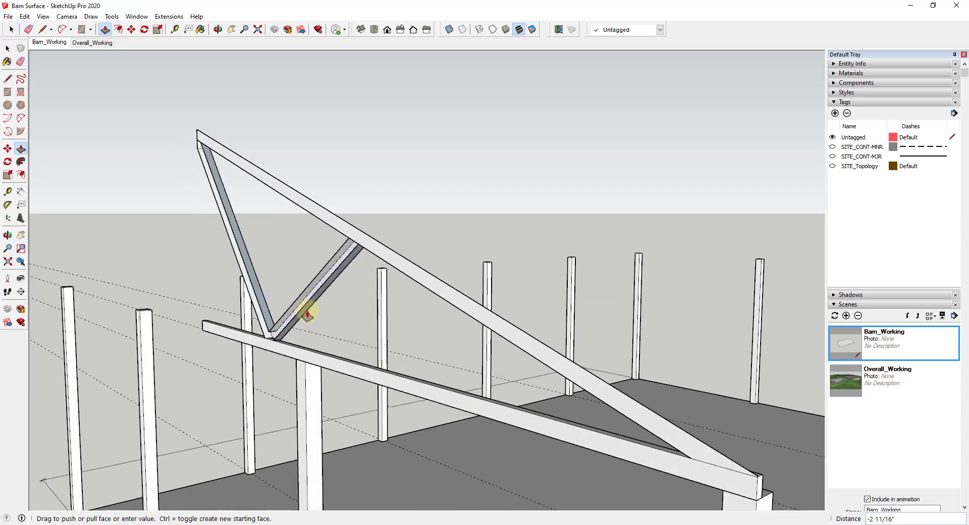
{"action": "left_click_drag", "start_coordinate": [309, 318], "coordinate": [333, 389]}
{"action": "scroll", "coordinate": [323, 289], "scroll_direction": "up", "scroll_amount": 3}
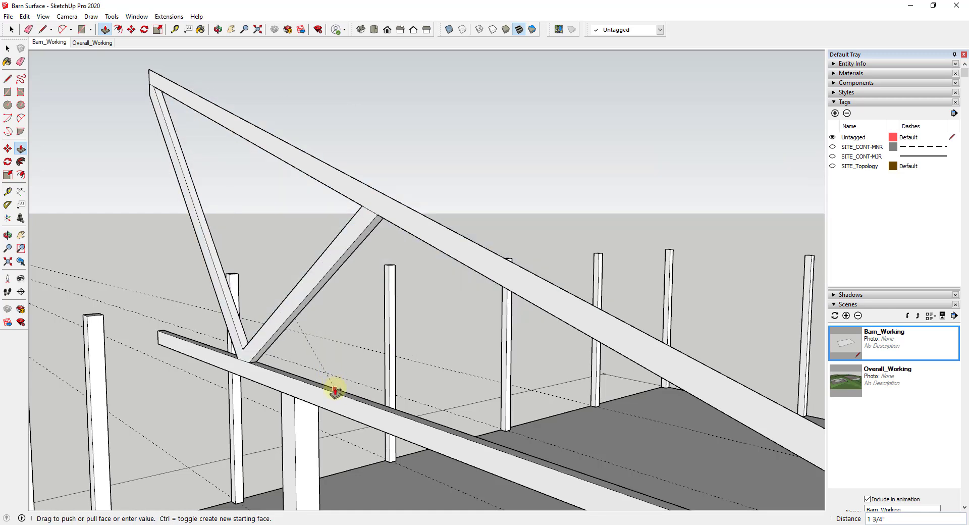
{"action": "left_click_drag", "start_coordinate": [334, 384], "coordinate": [361, 399]}
{"action": "left_click", "coordinate": [360, 397]}
- Push/pull the sloping top chord's face to match the thickness of the bottom chord
{"action": "scroll", "coordinate": [320, 338], "scroll_direction": "down", "scroll_amount": 5}
{"action": "middle_click_drag", "start_coordinate": [318, 336], "coordinate": [352, 369]}
{"action": "scroll", "coordinate": [352, 369], "scroll_direction": "up", "scroll_amount": 5}
{"action": "scroll", "coordinate": [352, 369], "scroll_direction": "down", "scroll_amount": 5}
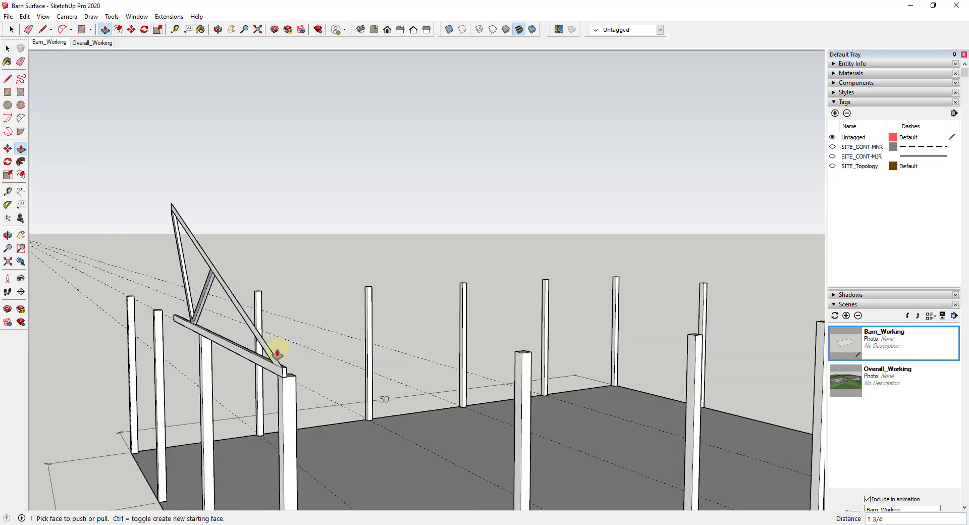
{"action": "scroll", "coordinate": [277, 346], "scroll_direction": "up", "scroll_amount": 5}
{"action": "left_click", "coordinate": [252, 380]}
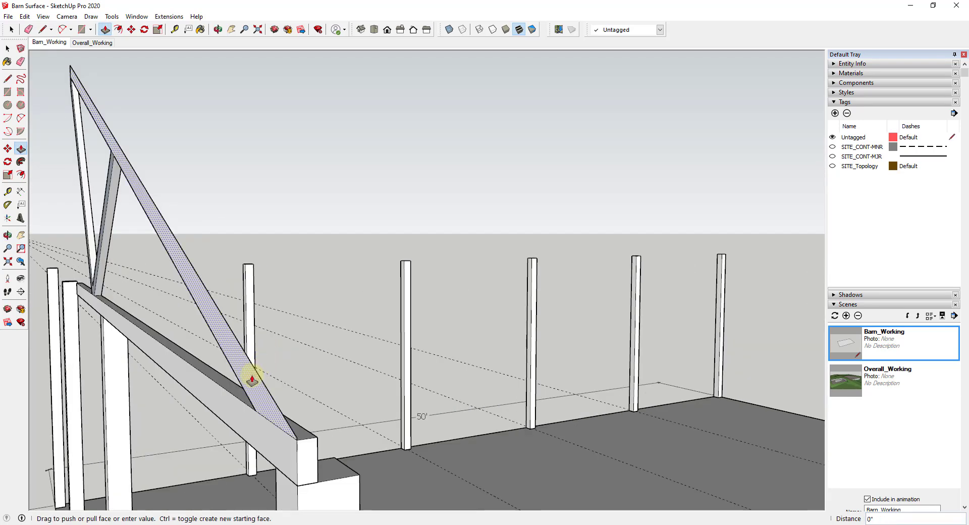
{"action": "left_click", "coordinate": [318, 438]}
- Reverse the inside-out faces on the sloping top chord and the V-shaped web members
{"action": "key", "text": "e"}
{"action": "scroll", "coordinate": [292, 313], "scroll_direction": "down", "scroll_amount": 5}
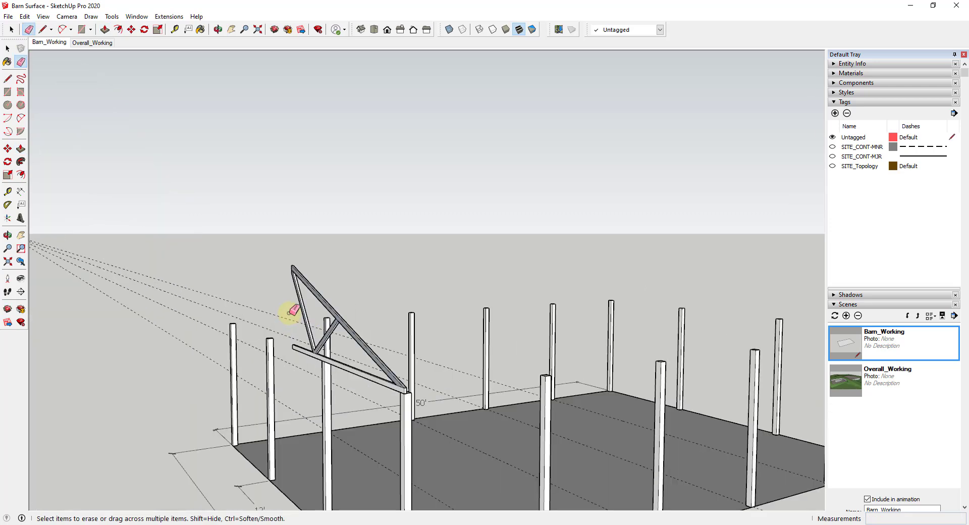
{"action": "scroll", "coordinate": [386, 321], "scroll_direction": "up", "scroll_amount": 8}
{"action": "scroll", "coordinate": [367, 338], "scroll_direction": "down", "scroll_amount": 4}
{"action": "scroll", "coordinate": [345, 349], "scroll_direction": "down", "scroll_amount": 5}
{"action": "scroll", "coordinate": [311, 376], "scroll_direction": "up", "scroll_amount": 7}
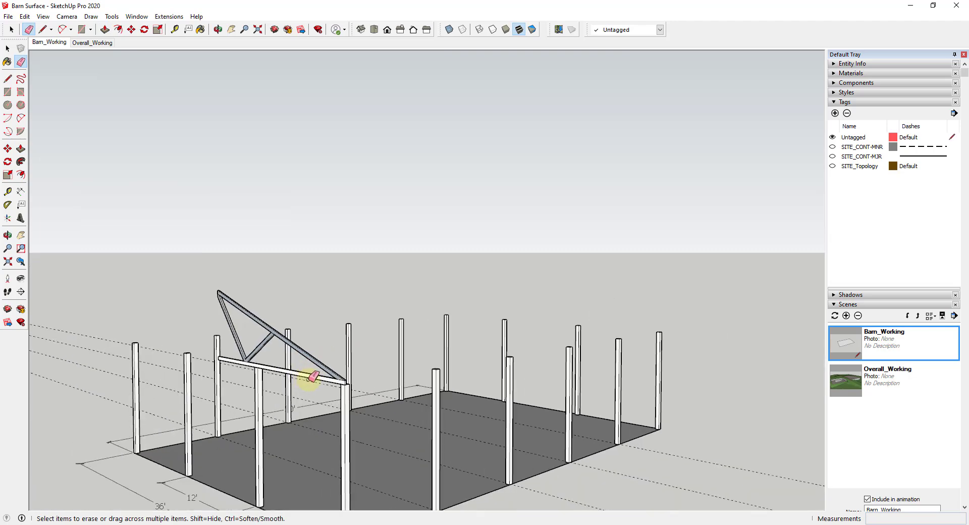
{"action": "scroll", "coordinate": [310, 374], "scroll_direction": "down", "scroll_amount": 3}
{"action": "middle_click_drag", "start_coordinate": [311, 374], "coordinate": [386, 370]}
{"action": "key", "text": "space"}
{"action": "left_click", "coordinate": [202, 346]}
{"action": "left_click", "coordinate": [380, 257], "text": "shift"}
{"action": "right_click", "coordinate": [379, 257]}
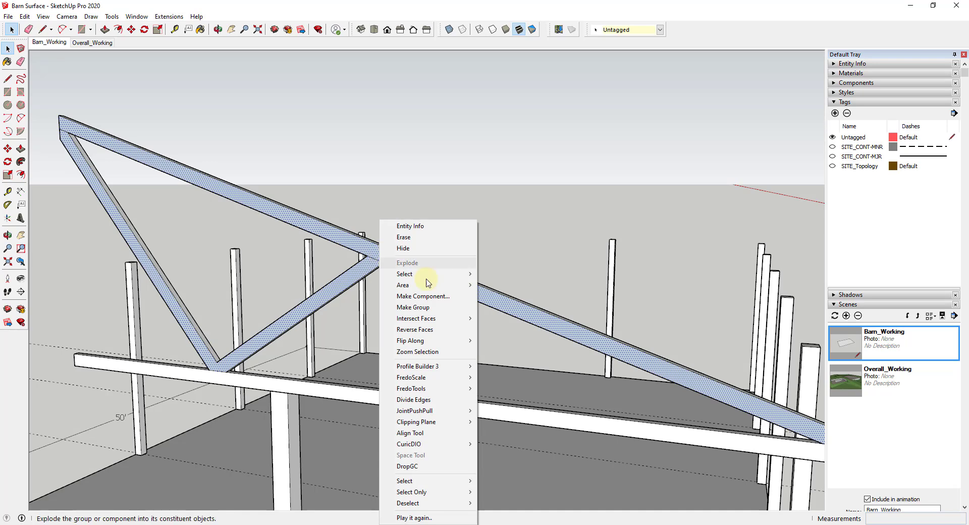
{"action": "left_click", "coordinate": [424, 330]}
- Select the entire half truss and place a copy of it in the open area beyond the opposite column row
{"action": "scroll", "coordinate": [395, 316], "scroll_direction": "down", "scroll_amount": 5}
{"action": "scroll", "coordinate": [410, 335], "scroll_direction": "up", "scroll_amount": 6}
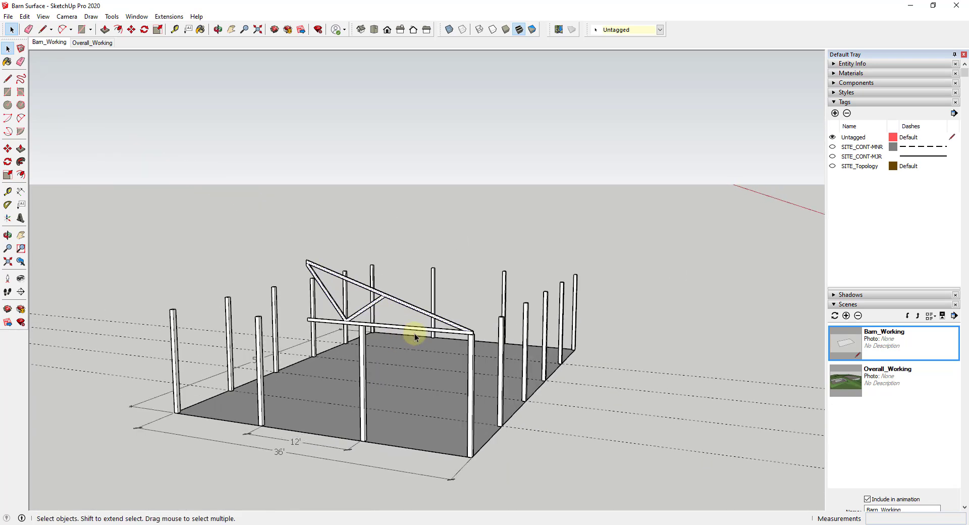
{"action": "left_click", "coordinate": [413, 327]}
{"action": "triple_click", "coordinate": [412, 327]}
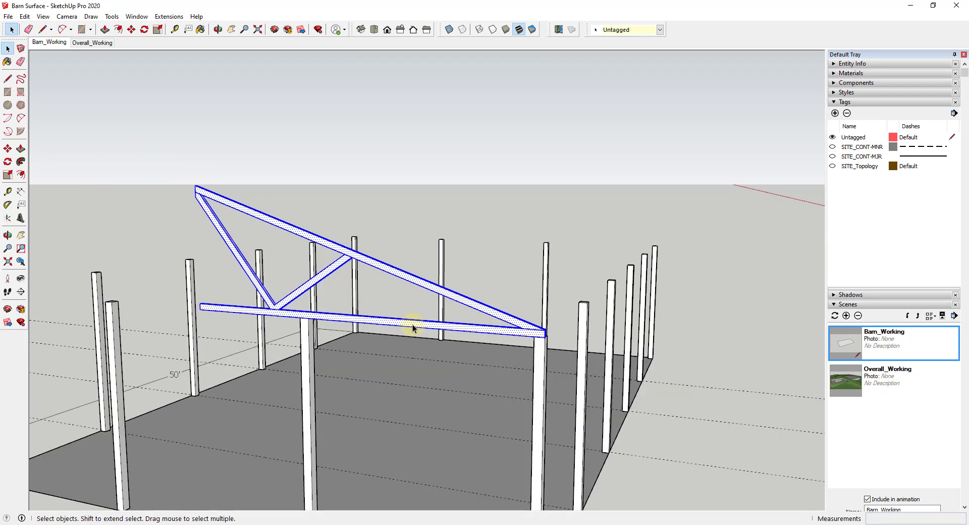
{"action": "scroll", "coordinate": [413, 324], "scroll_direction": "down", "scroll_amount": 4}
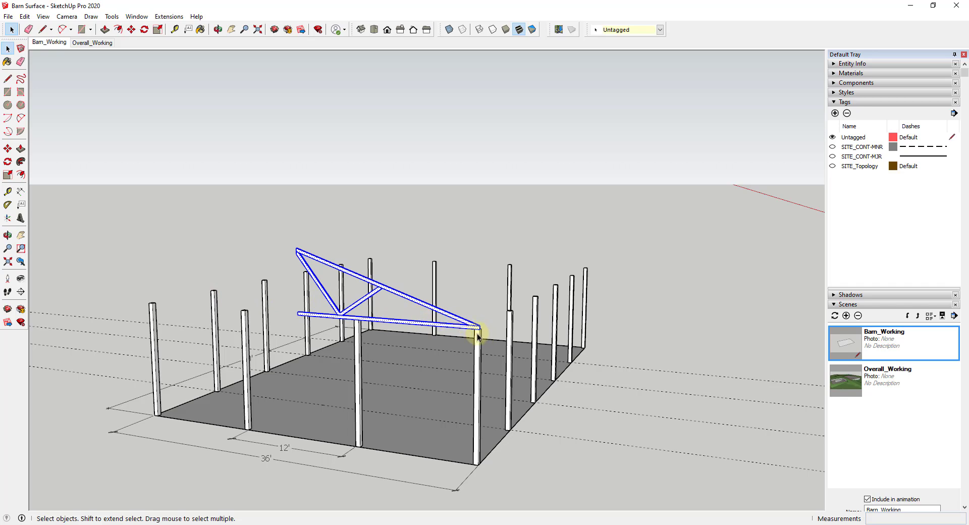
{"action": "key", "text": "m"}
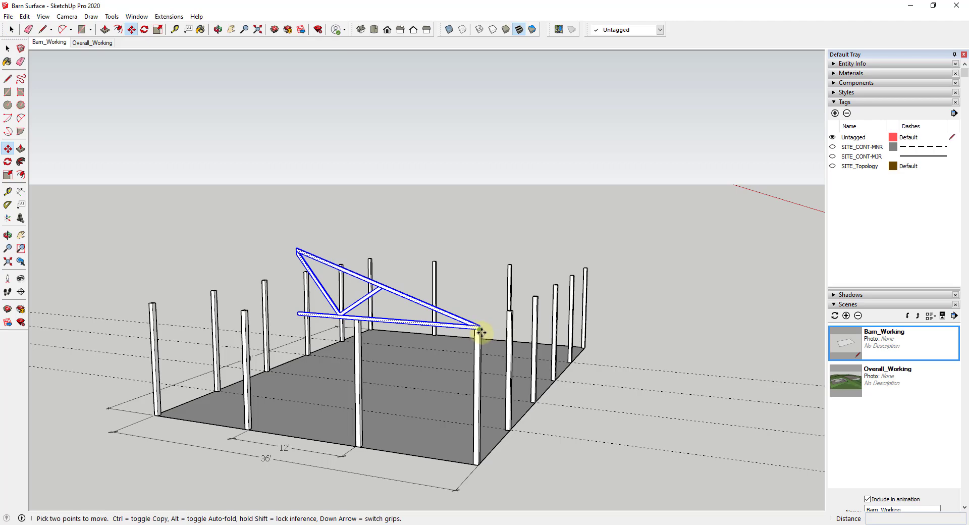
{"action": "left_click", "coordinate": [481, 331]}
{"action": "key", "text": "ctrl"}
{"action": "scroll", "coordinate": [485, 333], "scroll_direction": "down", "scroll_amount": 5}
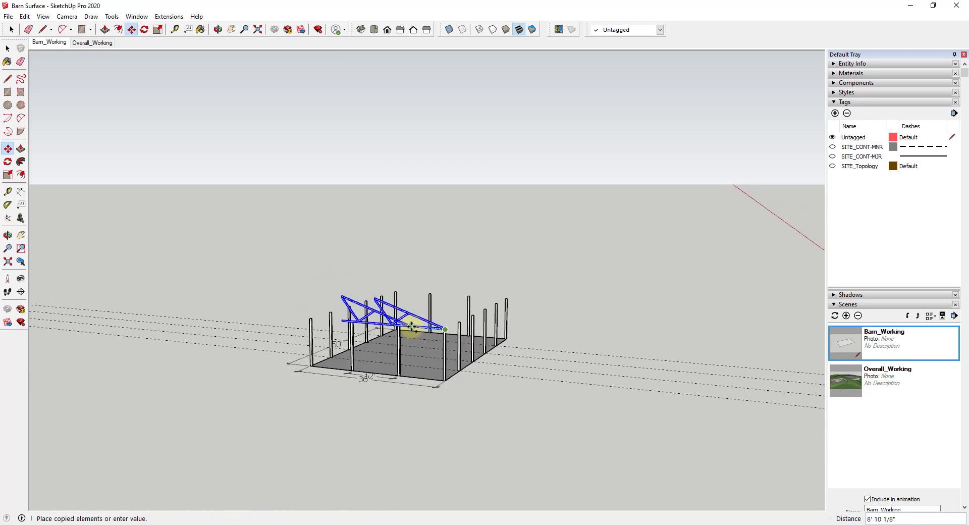
{"action": "left_click", "coordinate": [298, 313]}
- Mirror the copied half truss by scaling it -1 along the green axis
{"action": "scroll", "coordinate": [310, 309], "scroll_direction": "up", "scroll_amount": 4}
{"action": "key", "text": "s"}
{"action": "scroll", "coordinate": [332, 297], "scroll_direction": "up", "scroll_amount": 5}
{"action": "scroll", "coordinate": [323, 308], "scroll_direction": "up", "scroll_amount": 2}
{"action": "scroll", "coordinate": [315, 330], "scroll_direction": "down", "scroll_amount": 4}
{"action": "scroll", "coordinate": [313, 338], "scroll_direction": "up", "scroll_amount": 3}
{"action": "scroll", "coordinate": [319, 326], "scroll_direction": "down", "scroll_amount": 2}
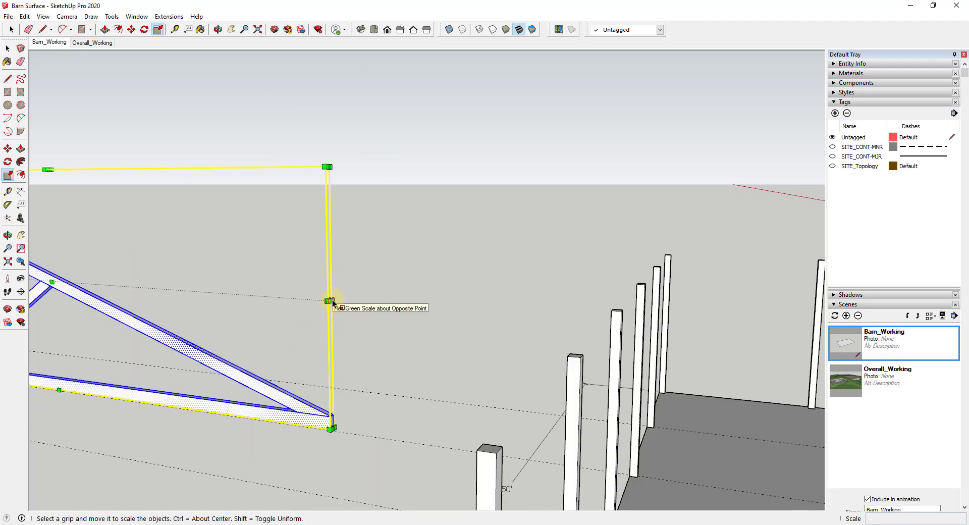
{"action": "left_click", "coordinate": [329, 300]}
{"action": "scroll", "coordinate": [242, 300], "scroll_direction": "down", "scroll_amount": 6}
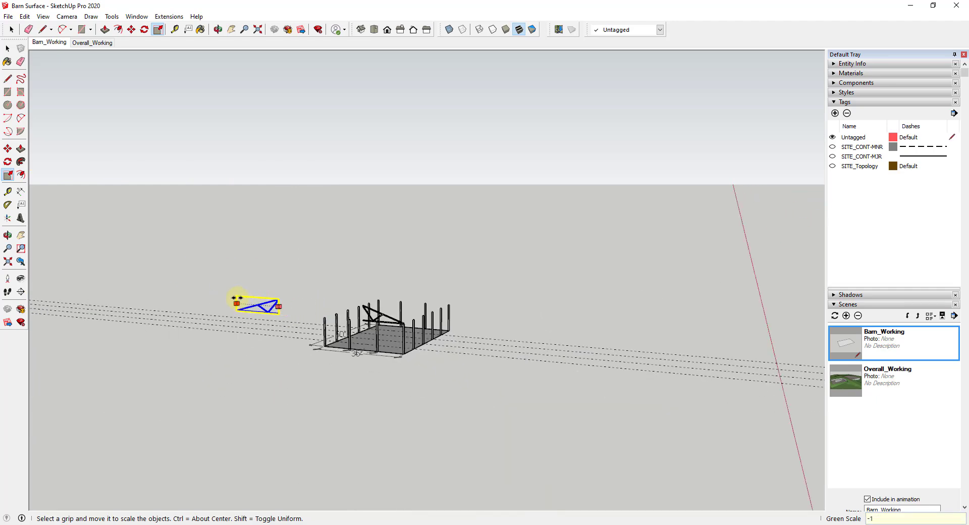
{"action": "key", "text": "Return"}
- Move the mirrored half truss by its peak to join the peak of the original half
{"action": "key", "text": "space"}
{"action": "key", "text": "m"}
{"action": "scroll", "coordinate": [273, 293], "scroll_direction": "up", "scroll_amount": 5}
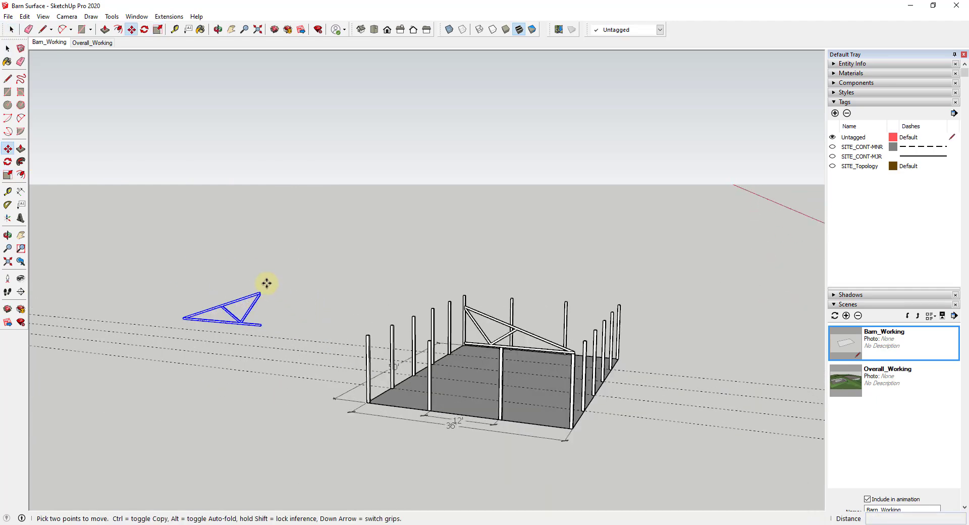
{"action": "left_click", "coordinate": [256, 300]}
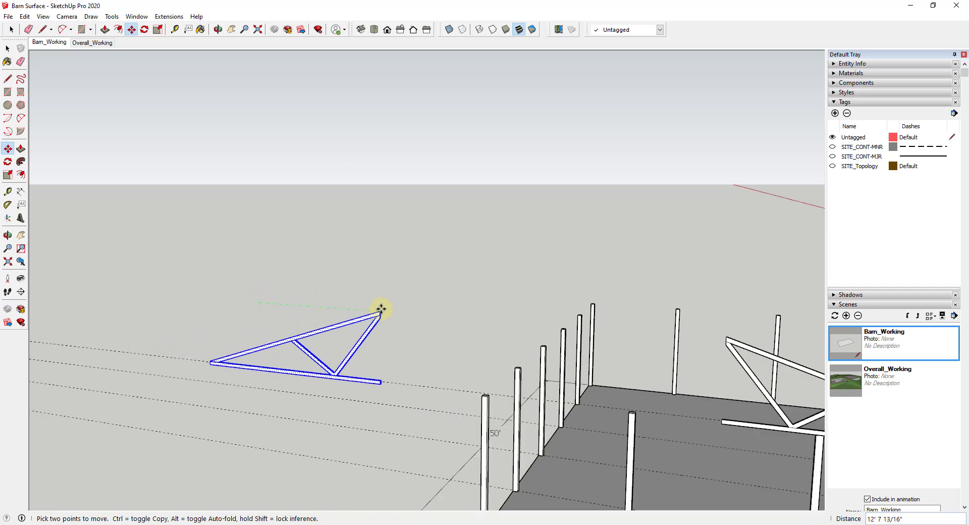
{"action": "scroll", "coordinate": [735, 331], "scroll_direction": "down", "scroll_amount": 3}
{"action": "left_click", "coordinate": [729, 338]}
{"action": "scroll", "coordinate": [709, 337], "scroll_direction": "down", "scroll_amount": 2}
{"action": "scroll", "coordinate": [709, 336], "scroll_direction": "up", "scroll_amount": 8}
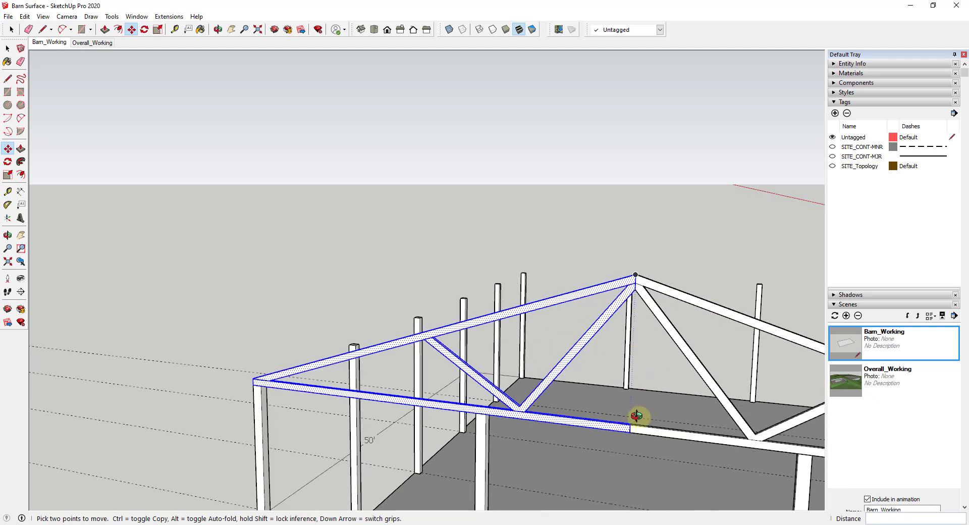
- Draw a line about 1 7/8" long from the centre seam along the bottom chord's upper front edge and delete the resulting face
{"action": "key", "text": "space"}
{"action": "key", "text": "l"}
{"action": "left_click", "coordinate": [499, 297]}
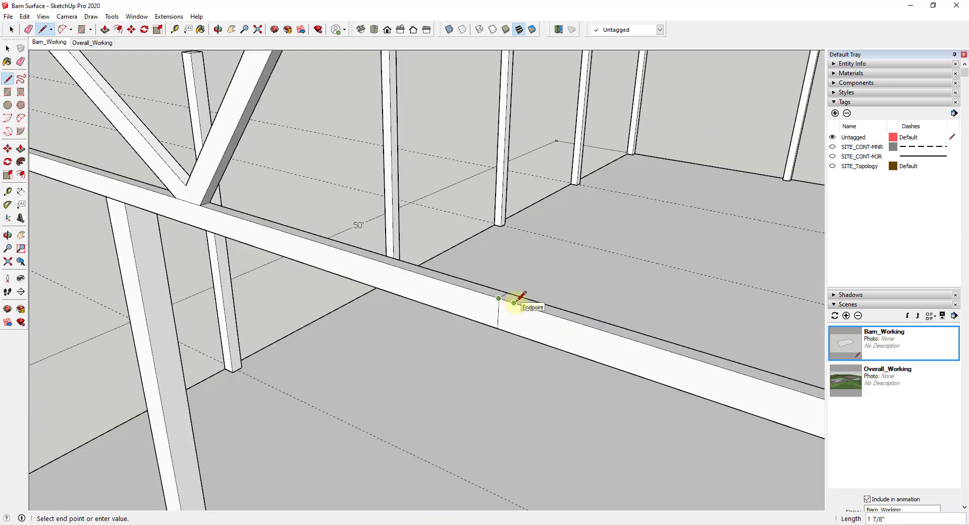
{"action": "left_click", "coordinate": [514, 302]}
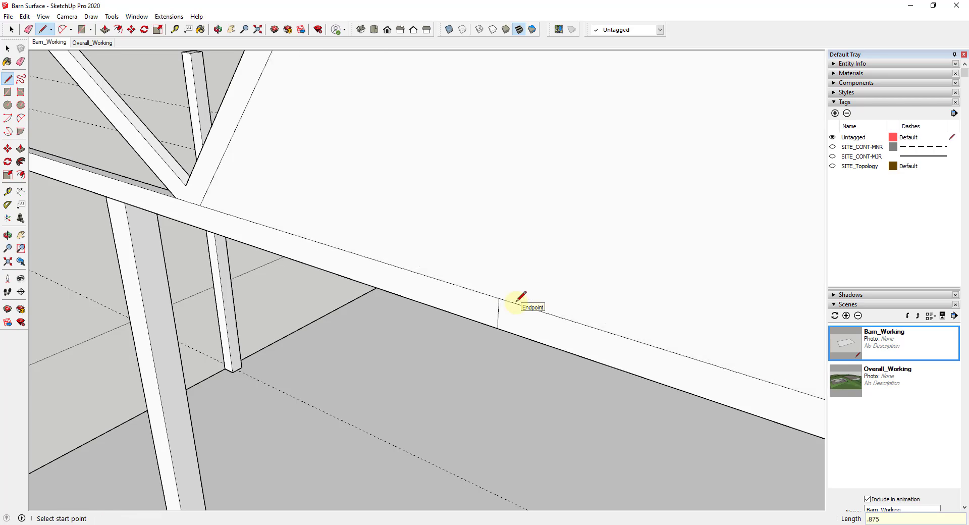
{"action": "key", "text": "space"}
{"action": "left_click", "coordinate": [561, 239]}
{"action": "key", "text": "Delete"}
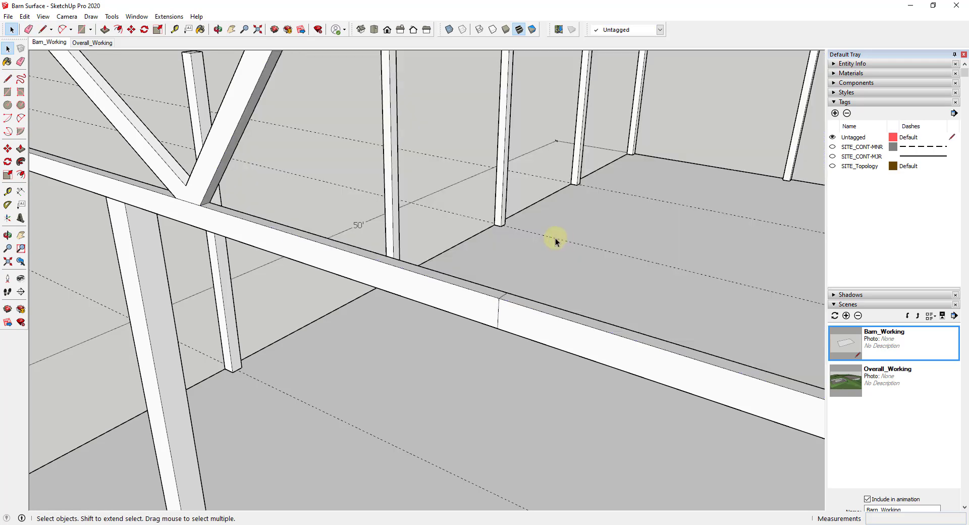
- Draw a short line across the bottom chord's upper face and a 1.75" line along its back edge, and delete the resulting face
{"action": "key", "text": "l"}
{"action": "left_click", "coordinate": [514, 302]}
{"action": "left_click", "coordinate": [522, 297]}
{"action": "left_click", "coordinate": [522, 298]}
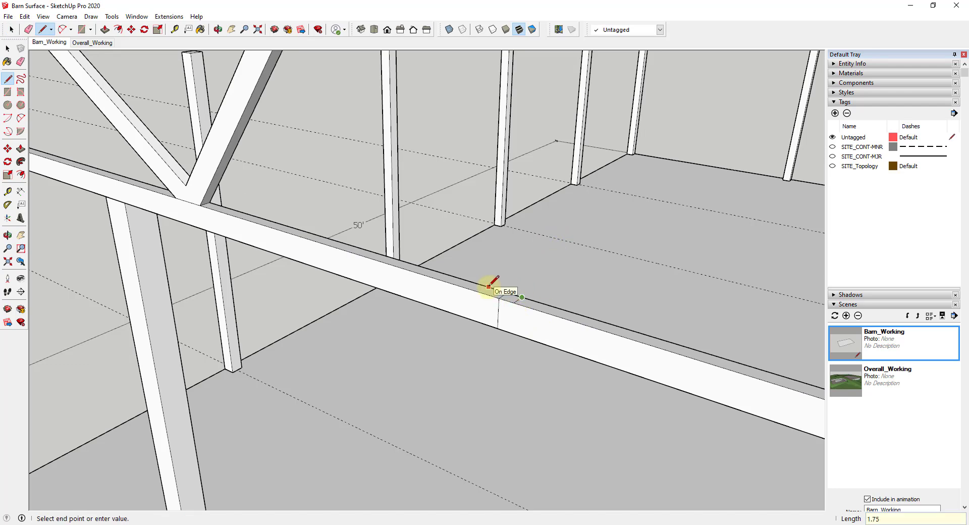
{"action": "left_click", "coordinate": [488, 286]}
{"action": "key", "text": "r"}
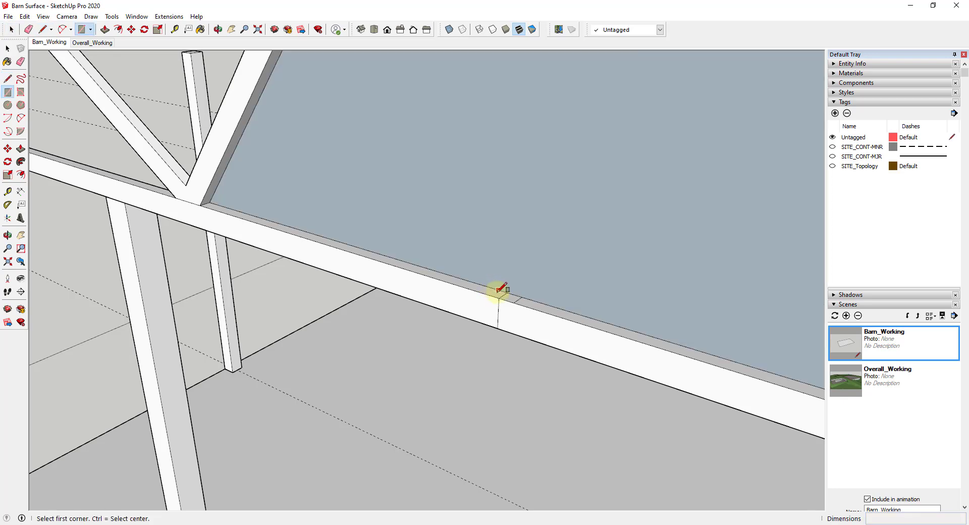
{"action": "key", "text": "space"}
{"action": "left_click", "coordinate": [520, 247]}
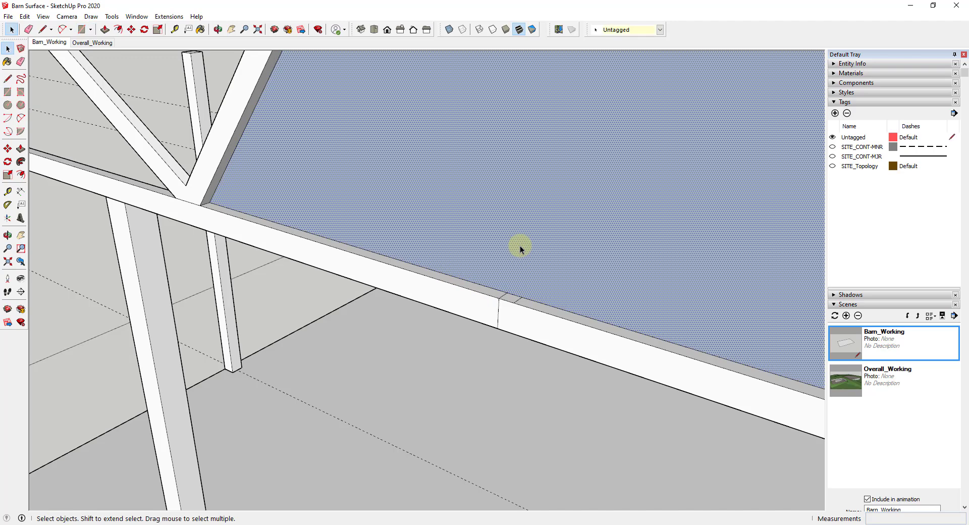
{"action": "key", "text": "Delete"}
- Redraw the 1.75" line along the bottom chord's back edge, starting from the short cross line
{"action": "key", "text": "l"}
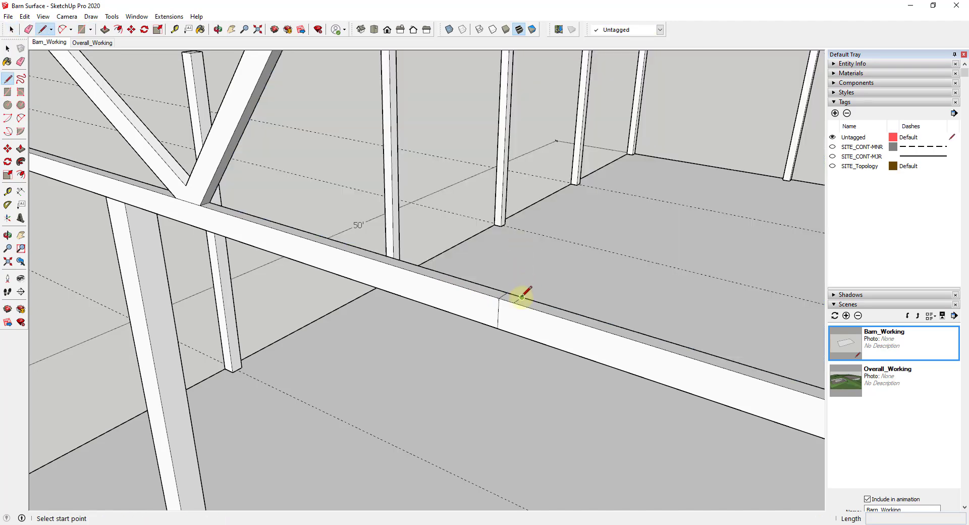
{"action": "left_click", "coordinate": [522, 297]}
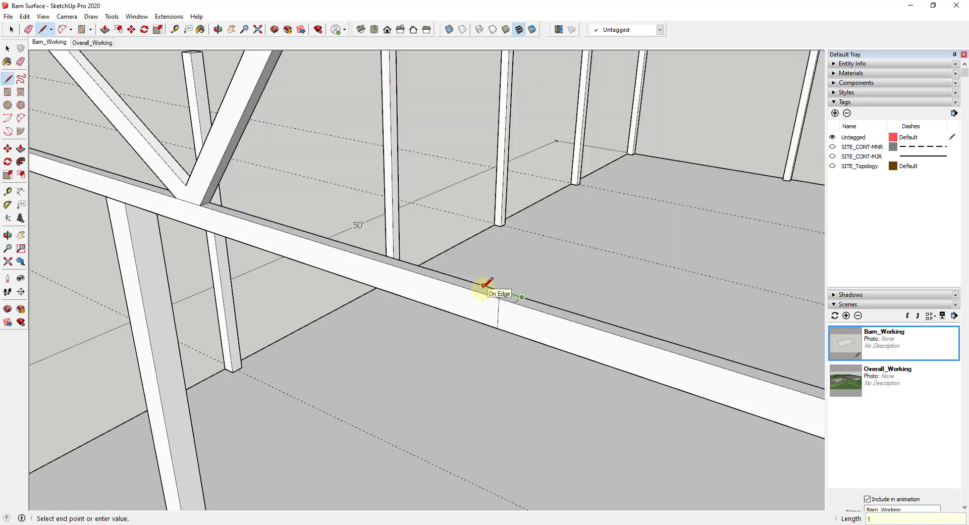
{"action": "left_click", "coordinate": [483, 285]}
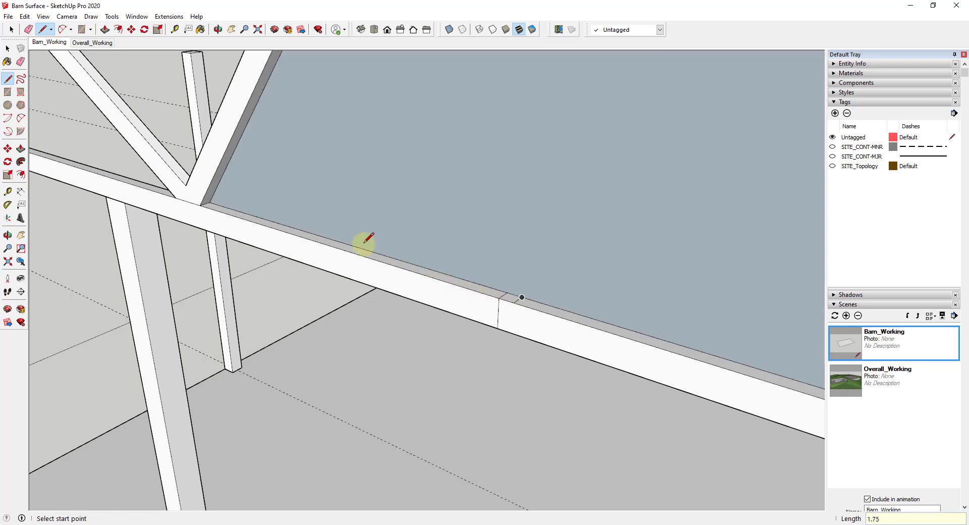
{"action": "key", "text": "space"}
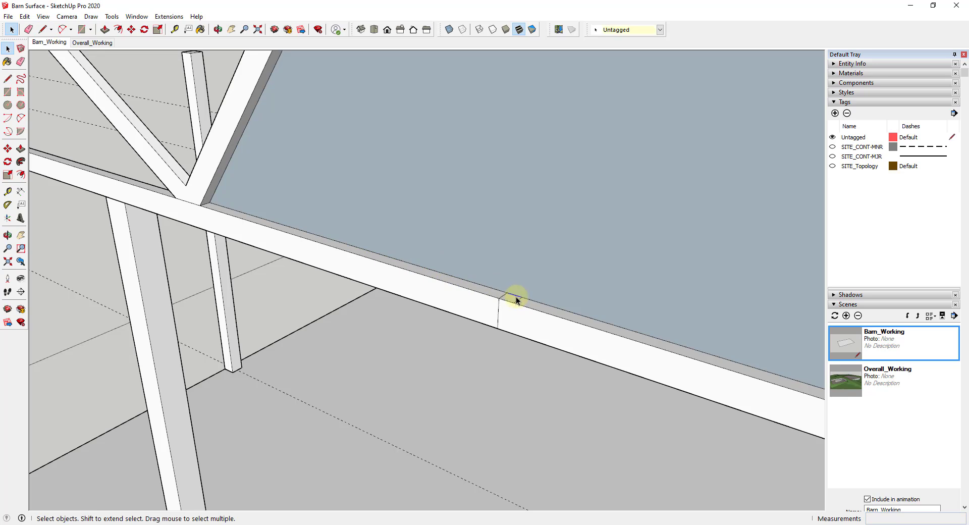
{"action": "scroll", "coordinate": [517, 300], "scroll_direction": "up", "scroll_amount": 3}
{"action": "key", "text": "m"}
{"action": "left_click", "coordinate": [529, 297]}
- Draw a 3 5/8" by 1 3/4" rectangle on the bottom chord's upper face across the centre seam and delete the large face above the chord
{"action": "key", "text": "r"}
{"action": "left_click", "coordinate": [483, 285]}
{"action": "left_click", "coordinate": [513, 307]}
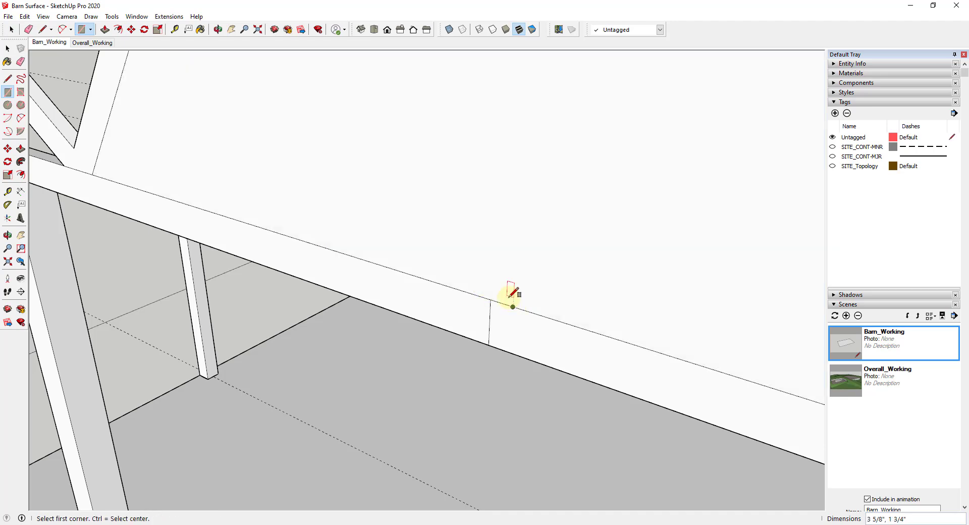
{"action": "scroll", "coordinate": [513, 297], "scroll_direction": "down", "scroll_amount": 3}
{"action": "key", "text": "space"}
{"action": "left_click", "coordinate": [542, 223]}
{"action": "key", "text": "Delete"}
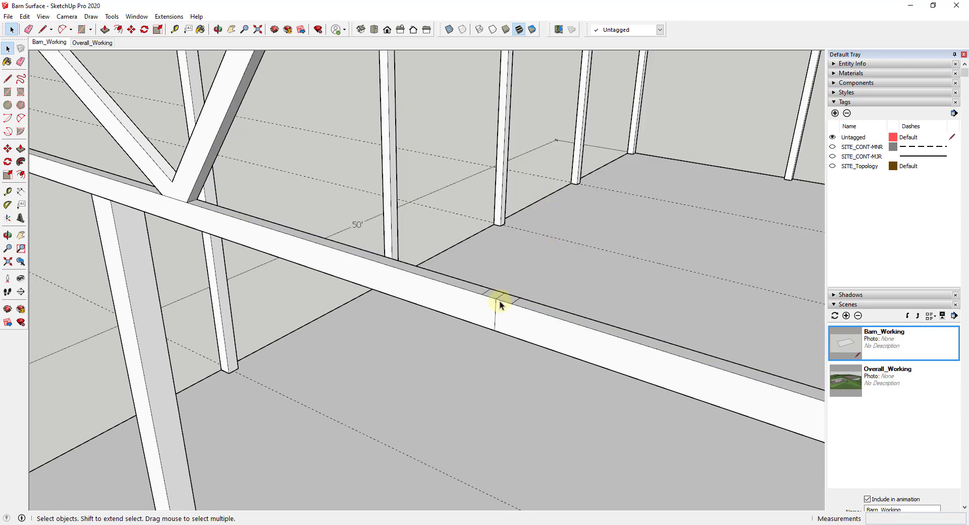
- Clear the seam line inside the centre rectangle and push/pull it up about 5' 5 1/8" to the truss peak as a post
{"action": "key", "text": "e"}
{"action": "key", "text": "space"}
{"action": "key", "text": "p"}
{"action": "scroll", "coordinate": [507, 303], "scroll_direction": "down", "scroll_amount": 5}
{"action": "left_click", "coordinate": [506, 302]}
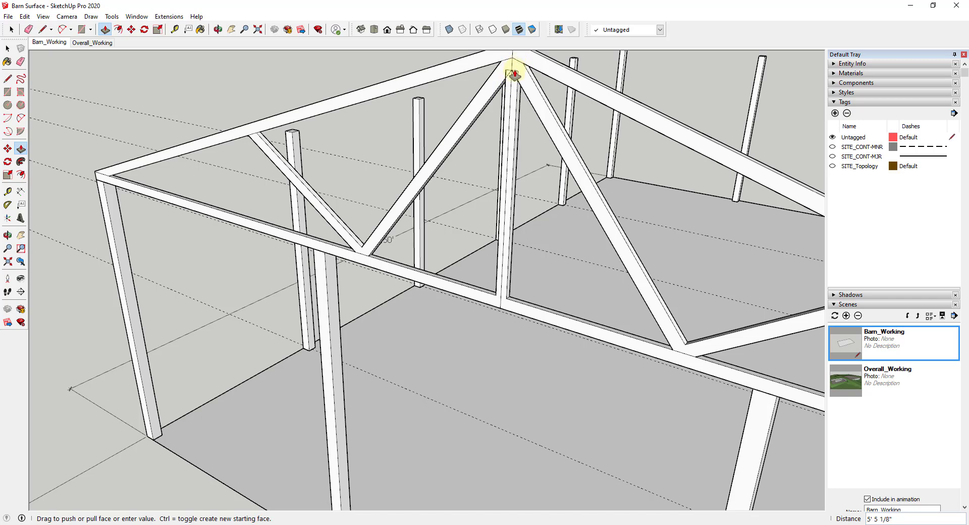
{"action": "left_click", "coordinate": [511, 72]}
- Draw short edge lines at the top of the centre post where it meets the diagonal web members, on both sides
{"action": "scroll", "coordinate": [514, 69], "scroll_direction": "up", "scroll_amount": 3}
{"action": "key", "text": "e"}
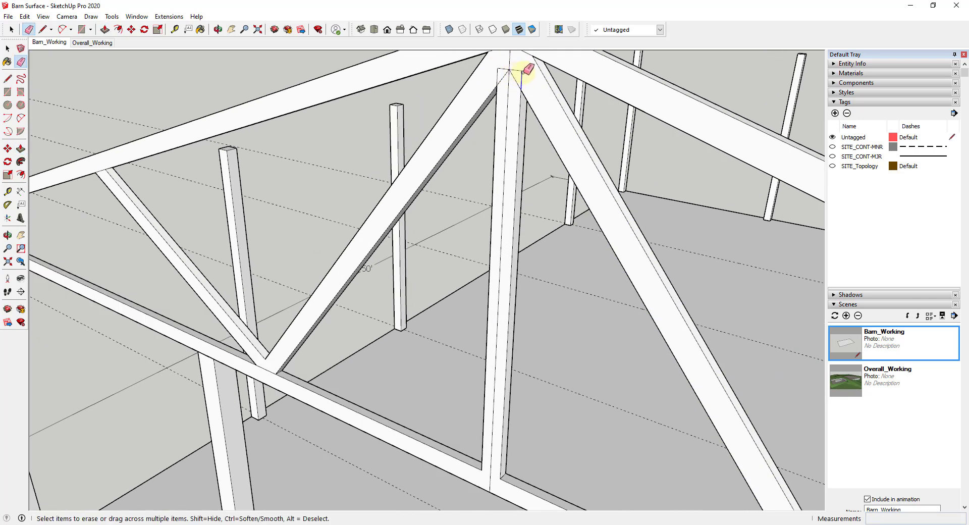
{"action": "mouse_move", "coordinate": [502, 142]}
{"action": "middle_mouse_down"}
{"action": "mouse_move", "coordinate": [512, 71]}
{"action": "mouse_move", "coordinate": [551, 54]}
{"action": "mouse_move", "coordinate": [526, 65]}
{"action": "mouse_move", "coordinate": [515, 59]}
{"action": "mouse_move", "coordinate": [494, 130]}
{"action": "mouse_move", "coordinate": [504, 88]}
{"action": "middle_mouse_up"}
{"action": "scroll", "coordinate": [499, 91], "scroll_direction": "up", "scroll_amount": 2}
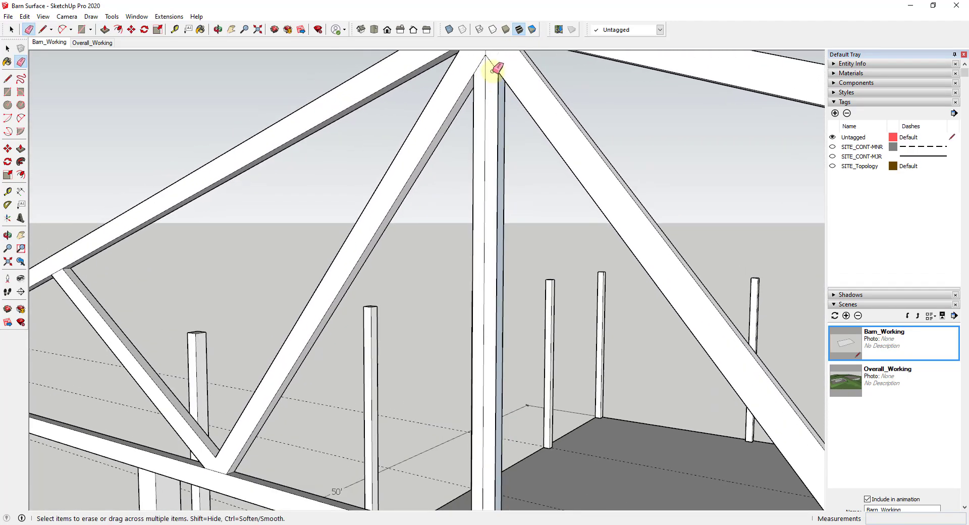
{"action": "scroll", "coordinate": [498, 83], "scroll_direction": "down", "scroll_amount": 10}
{"action": "middle_click_drag", "start_coordinate": [520, 318], "coordinate": [523, 274]}
{"action": "scroll", "coordinate": [523, 212], "scroll_direction": "up", "scroll_amount": 10}
{"action": "middle_click_drag", "start_coordinate": [507, 121], "coordinate": [496, 86]}
{"action": "key", "text": "l"}
{"action": "left_click", "coordinate": [492, 88]}
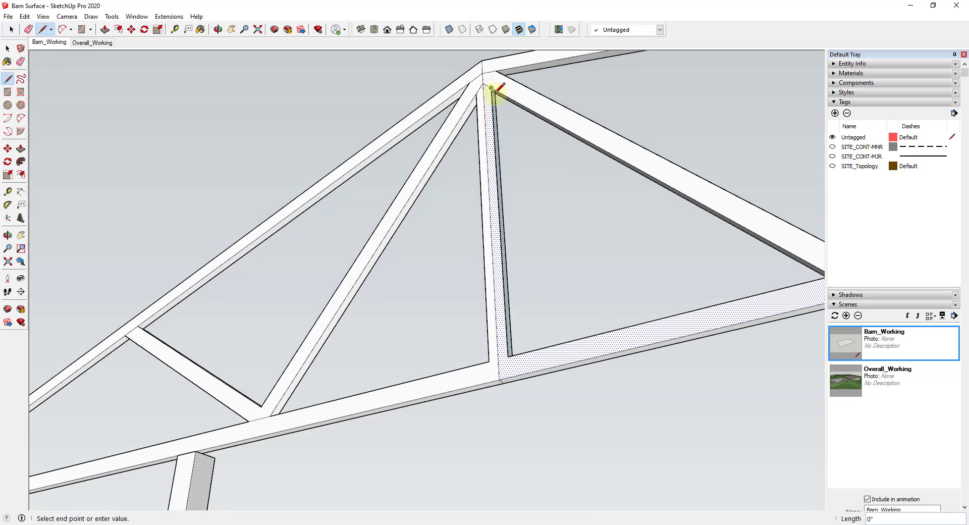
{"action": "left_click", "coordinate": [494, 92]}
{"action": "middle_click_drag", "start_coordinate": [486, 127], "coordinate": [509, 157]}
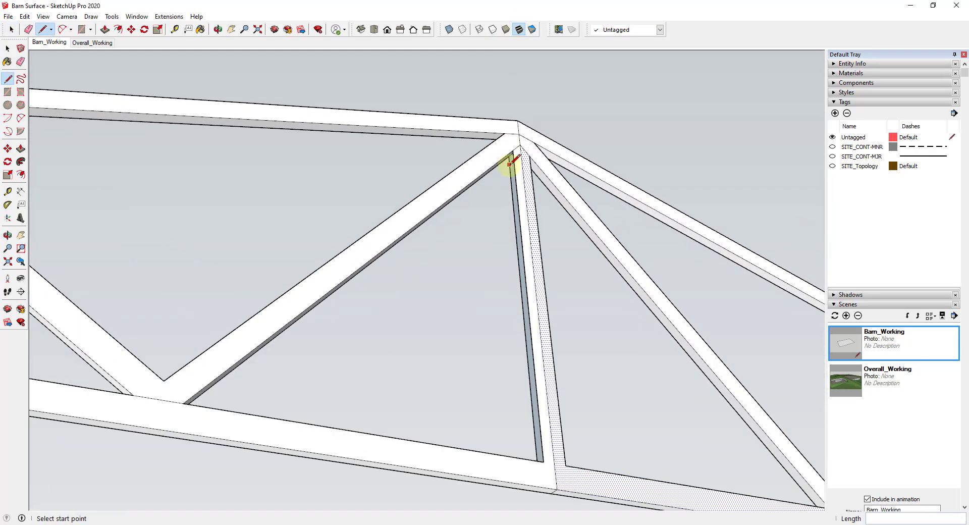
{"action": "left_click", "coordinate": [509, 156]}
{"action": "key", "text": "space"}
{"action": "key", "text": "e"}
- Select all connected geometry of the truss and make it a component named Tru
{"action": "scroll", "coordinate": [525, 157], "scroll_direction": "down", "scroll_amount": 5}
{"action": "middle_click_drag", "start_coordinate": [581, 243], "coordinate": [415, 470]}
{"action": "scroll", "coordinate": [502, 325], "scroll_direction": "down", "scroll_amount": 5}
{"action": "middle_click_drag", "start_coordinate": [565, 331], "coordinate": [406, 334]}
{"action": "scroll", "coordinate": [406, 336], "scroll_direction": "up", "scroll_amount": 2}
{"action": "key", "text": "space"}
{"action": "left_click", "coordinate": [423, 341]}
{"action": "triple_click", "coordinate": [400, 342]}
{"action": "right_click", "coordinate": [400, 335]}
{"action": "left_click", "coordinate": [462, 263]}
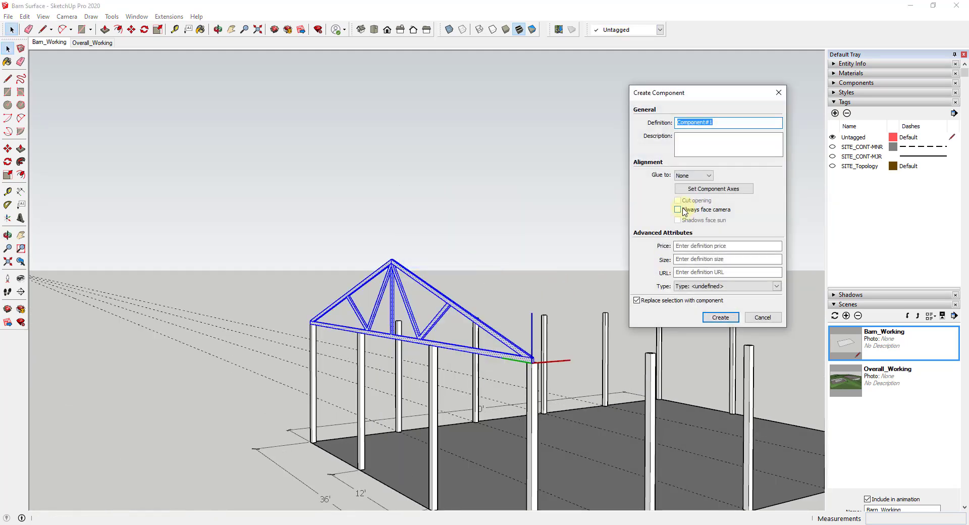
{"action": "type", "text": "Tru"}
{"action": "key", "text": "Return"}
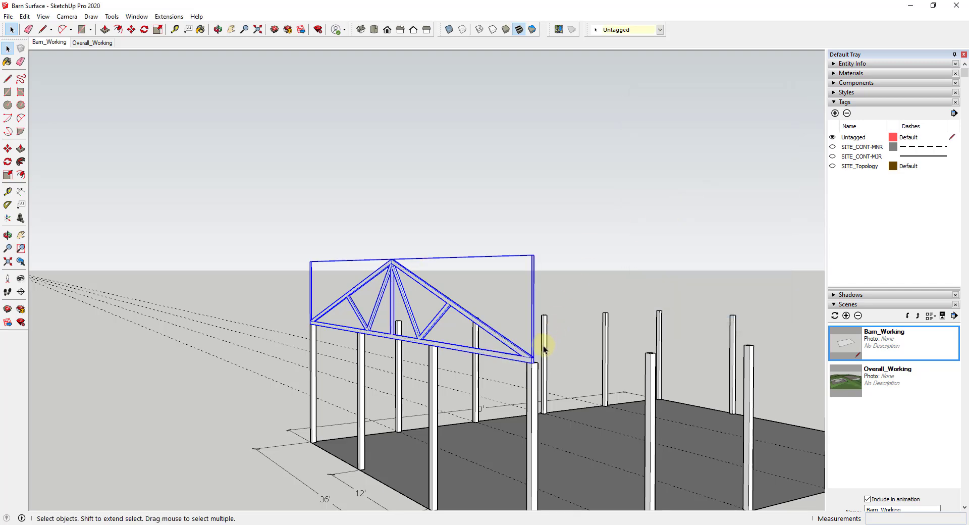
- Copy the truss component about 9' 11 1/8" from the end column onto the second column, using its lower corner as base point
{"action": "scroll", "coordinate": [544, 348], "scroll_direction": "down", "scroll_amount": 3}
{"action": "middle_click_drag", "start_coordinate": [593, 363], "coordinate": [535, 356]}
{"action": "scroll", "coordinate": [480, 347], "scroll_direction": "up", "scroll_amount": 2}
{"action": "scroll", "coordinate": [472, 344], "scroll_direction": "up", "scroll_amount": 2}
{"action": "scroll", "coordinate": [468, 348], "scroll_direction": "down", "scroll_amount": 5}
{"action": "scroll", "coordinate": [454, 354], "scroll_direction": "up", "scroll_amount": 5}
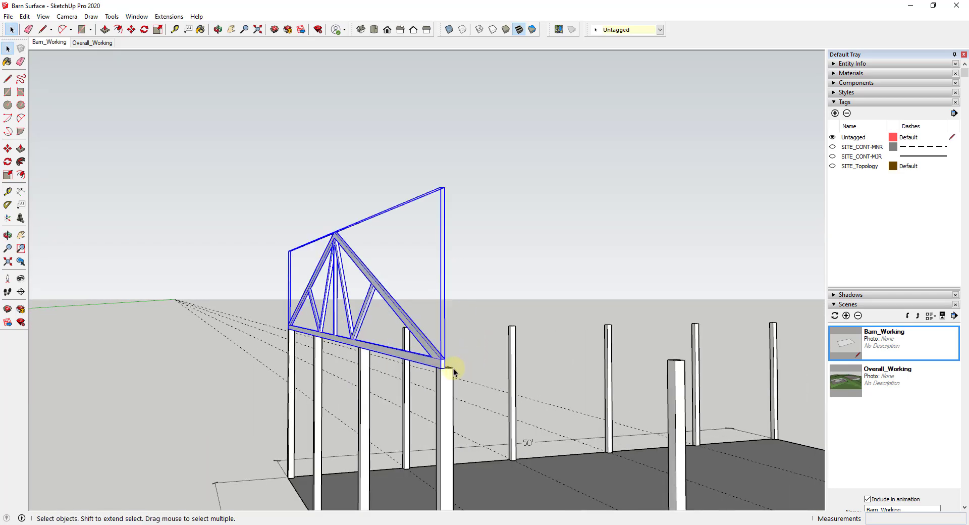
{"action": "key", "text": "m"}
{"action": "scroll", "coordinate": [448, 372], "scroll_direction": "up", "scroll_amount": 4}
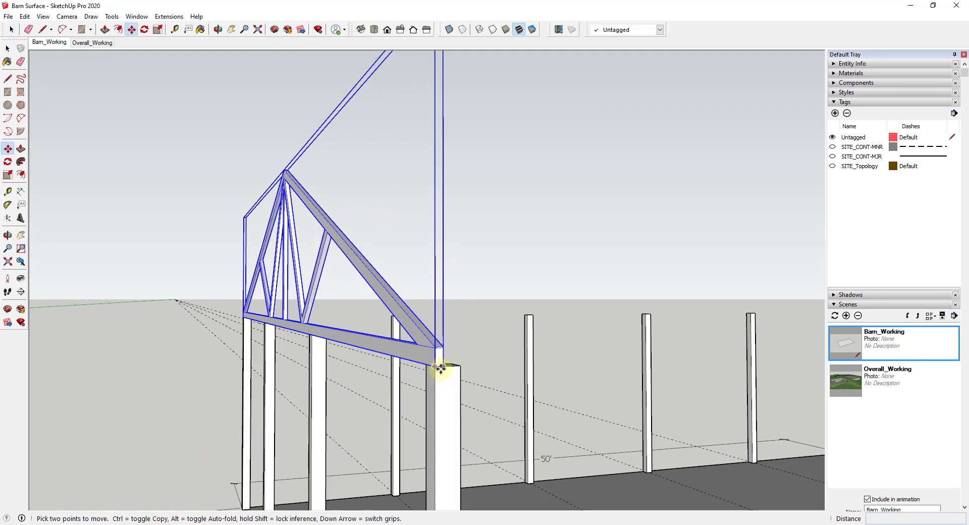
{"action": "scroll", "coordinate": [441, 367], "scroll_direction": "up", "scroll_amount": 2}
{"action": "key", "text": "ctrl"}
{"action": "left_click", "coordinate": [437, 368]}
{"action": "scroll", "coordinate": [440, 368], "scroll_direction": "down", "scroll_amount": 6}
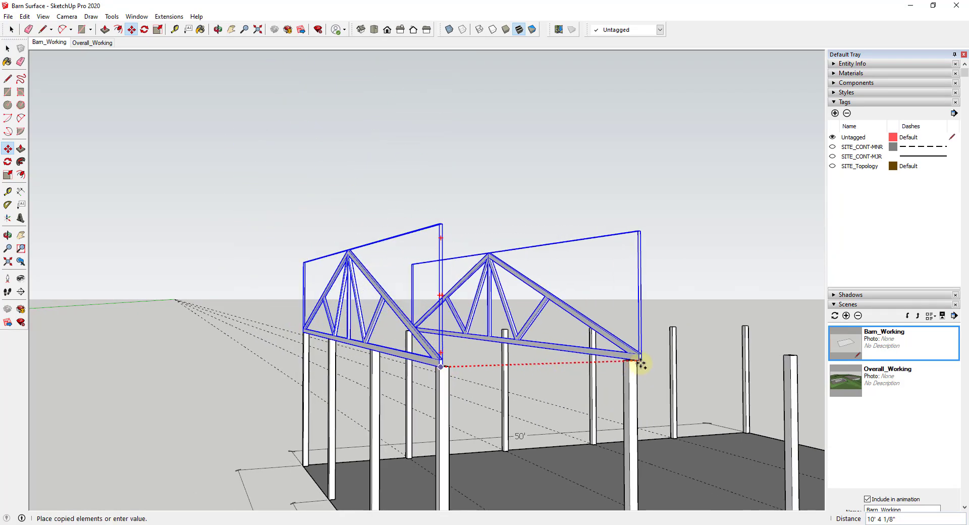
{"action": "scroll", "coordinate": [626, 363], "scroll_direction": "up", "scroll_amount": 4}
{"action": "scroll", "coordinate": [619, 363], "scroll_direction": "down", "scroll_amount": 3}
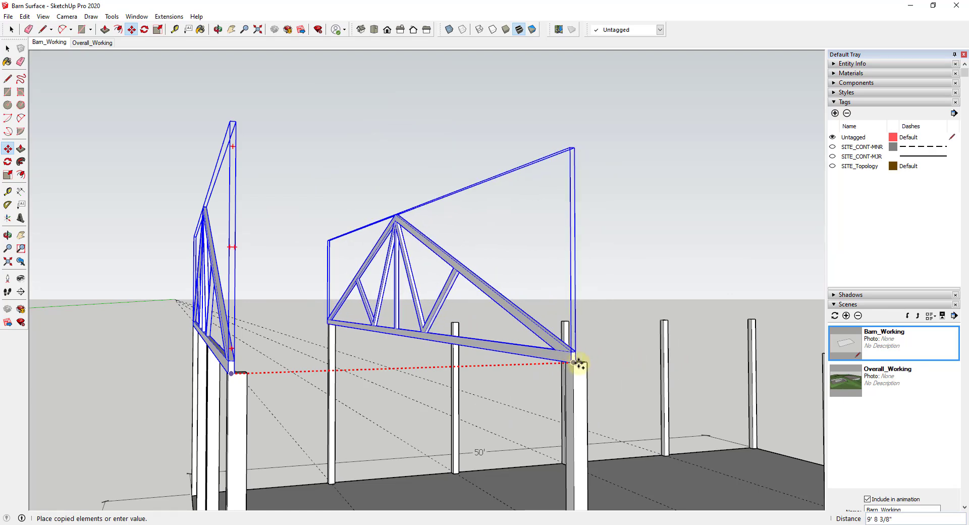
{"action": "left_click", "coordinate": [581, 363]}
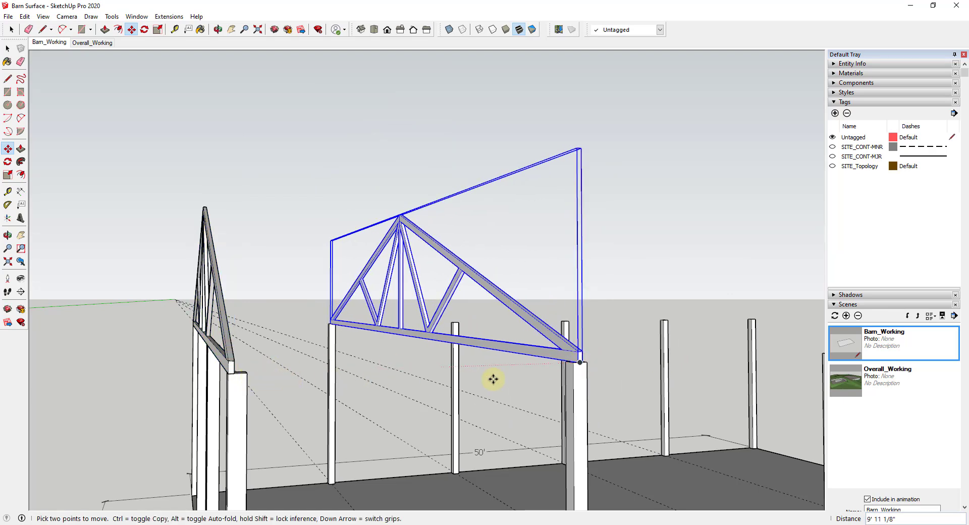
- Copy the second truss onto the third column and repeat the copy with a *3 array along the barn
{"action": "scroll", "coordinate": [743, 357], "scroll_direction": "down", "scroll_amount": 5}
{"action": "scroll", "coordinate": [480, 352], "scroll_direction": "up", "scroll_amount": 8}
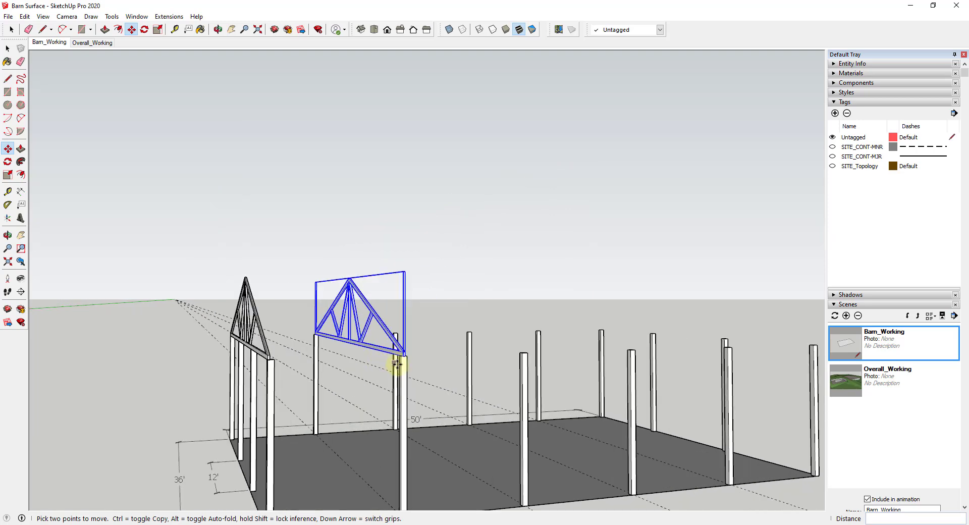
{"action": "scroll", "coordinate": [406, 364], "scroll_direction": "down", "scroll_amount": 5}
{"action": "scroll", "coordinate": [408, 361], "scroll_direction": "up", "scroll_amount": 4}
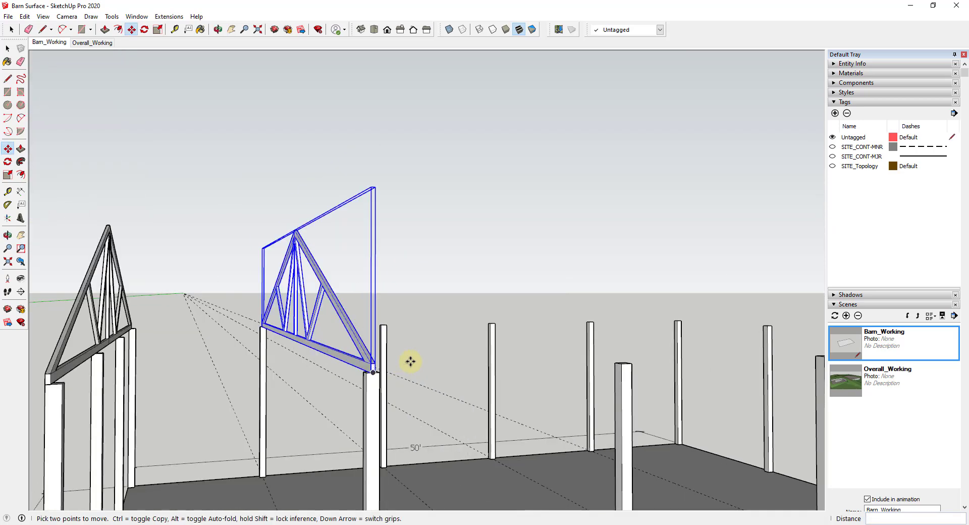
{"action": "left_click", "coordinate": [373, 375]}
{"action": "key", "text": "ctrl"}
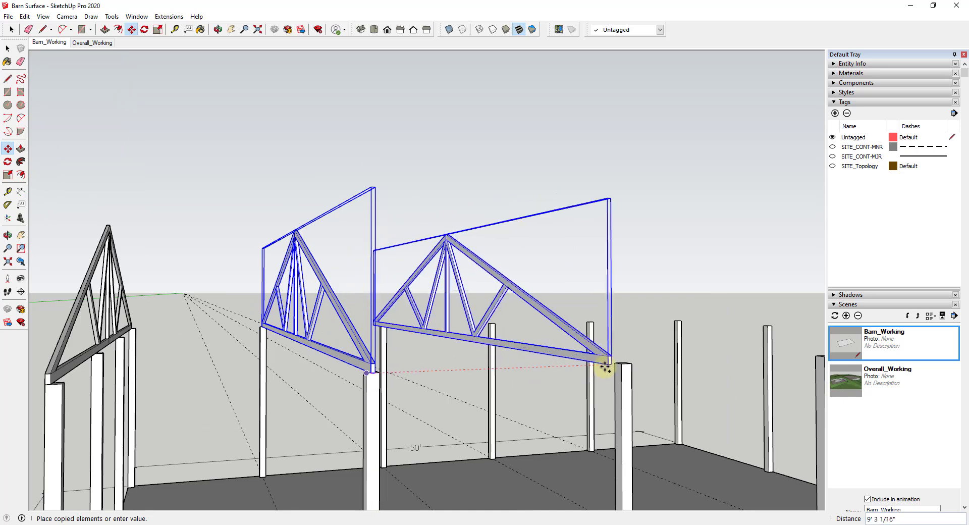
{"action": "scroll", "coordinate": [424, 343], "scroll_direction": "down", "scroll_amount": 4}
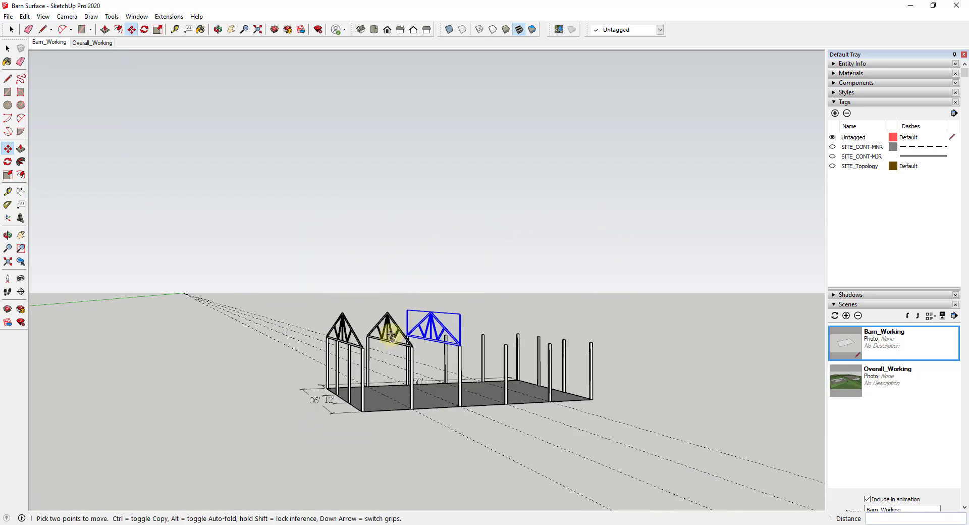
{"action": "type", "text": "3"}
{"action": "key", "text": "Return"}
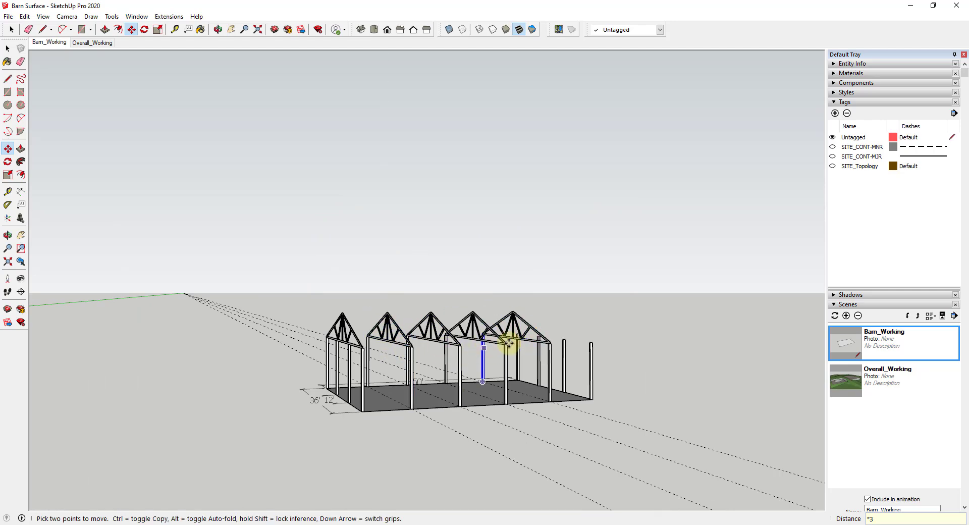
{"action": "scroll", "coordinate": [493, 347], "scroll_direction": "up", "scroll_amount": 5}
{"action": "scroll", "coordinate": [480, 333], "scroll_direction": "down", "scroll_amount": 3}
{"action": "scroll", "coordinate": [496, 325], "scroll_direction": "up", "scroll_amount": 4}
{"action": "scroll", "coordinate": [496, 326], "scroll_direction": "down", "scroll_amount": 10}
{"action": "middle_click_drag", "start_coordinate": [496, 326], "coordinate": [444, 360]}
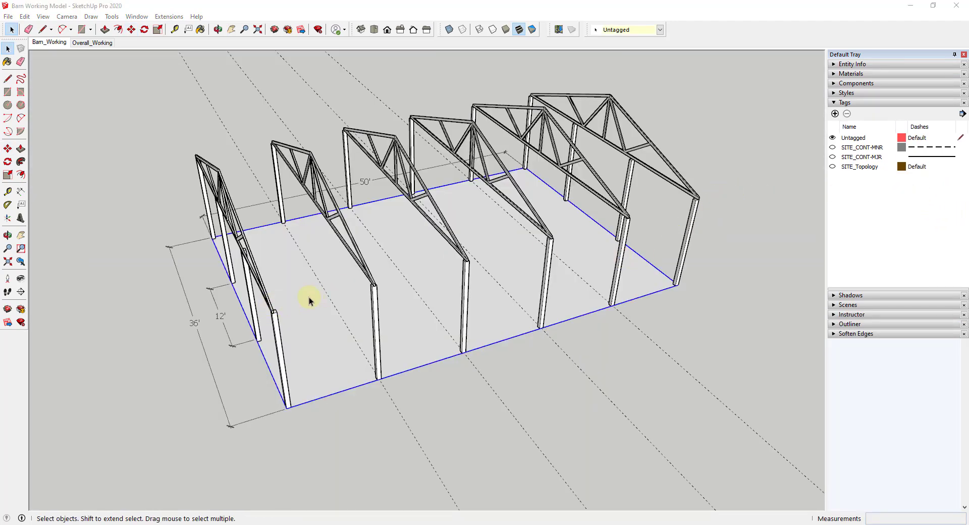
- Draw a 1.75" line perpendicular to the top chord's upper face near the eave end of the first truss
{"action": "middle_click_drag", "start_coordinate": [580, 232], "coordinate": [601, 190]}
{"action": "scroll", "coordinate": [448, 216], "scroll_direction": "up", "scroll_amount": 3}
{"action": "scroll", "coordinate": [430, 245], "scroll_direction": "up", "scroll_amount": 4}
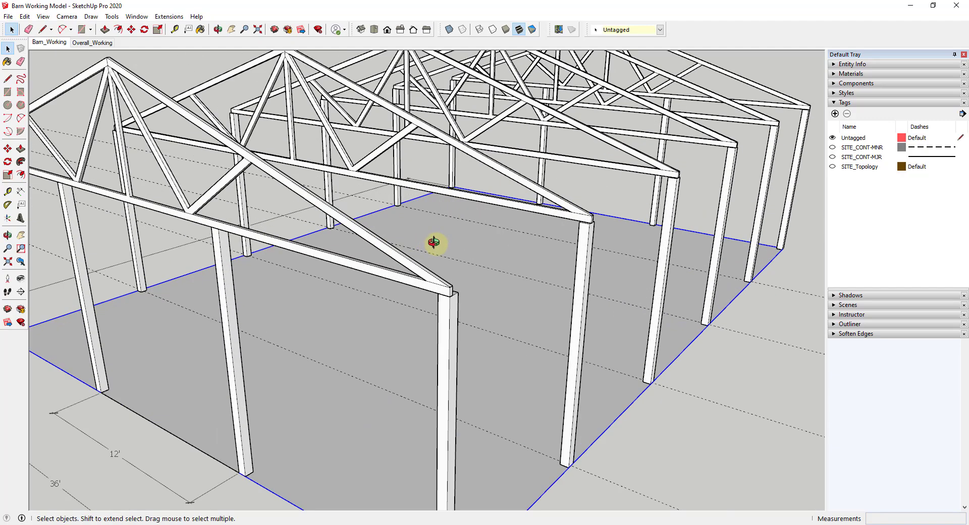
{"action": "scroll", "coordinate": [522, 267], "scroll_direction": "up", "scroll_amount": 5}
{"action": "key", "text": "l"}
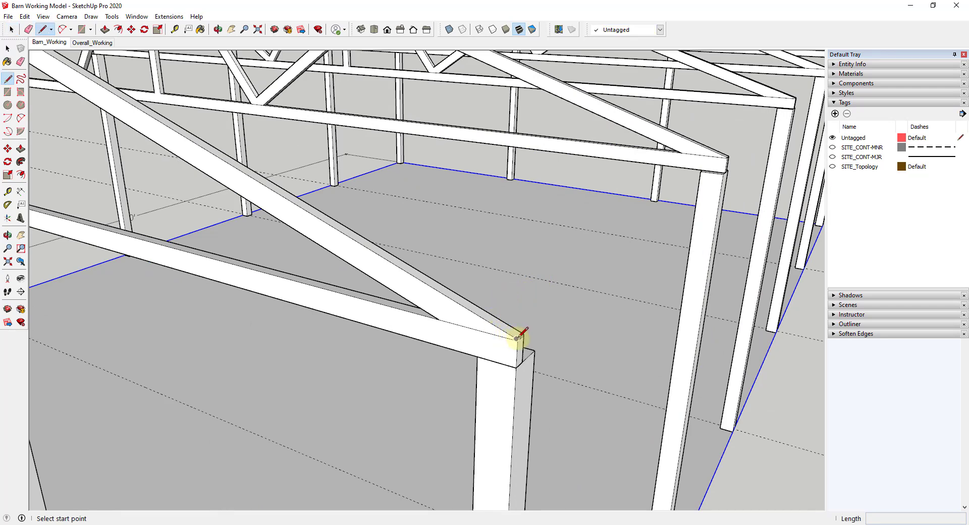
{"action": "left_click", "coordinate": [516, 337]}
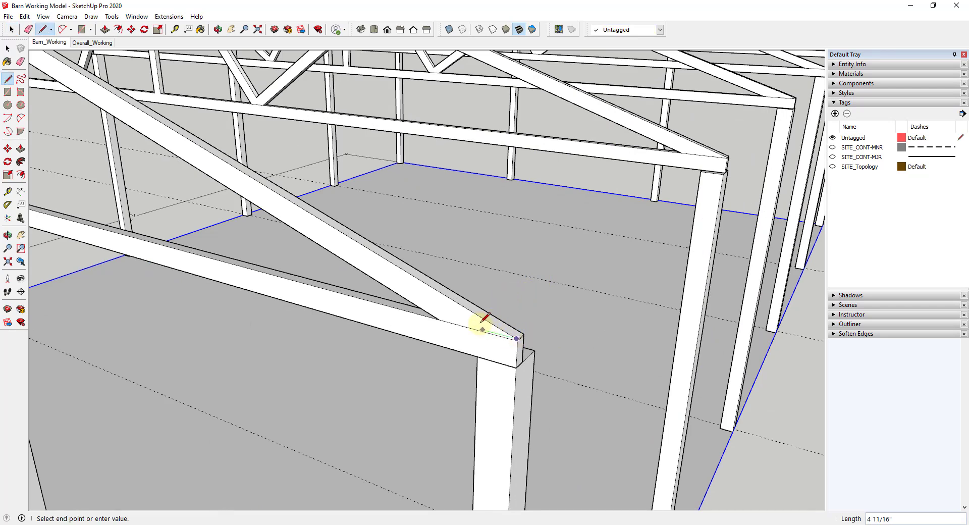
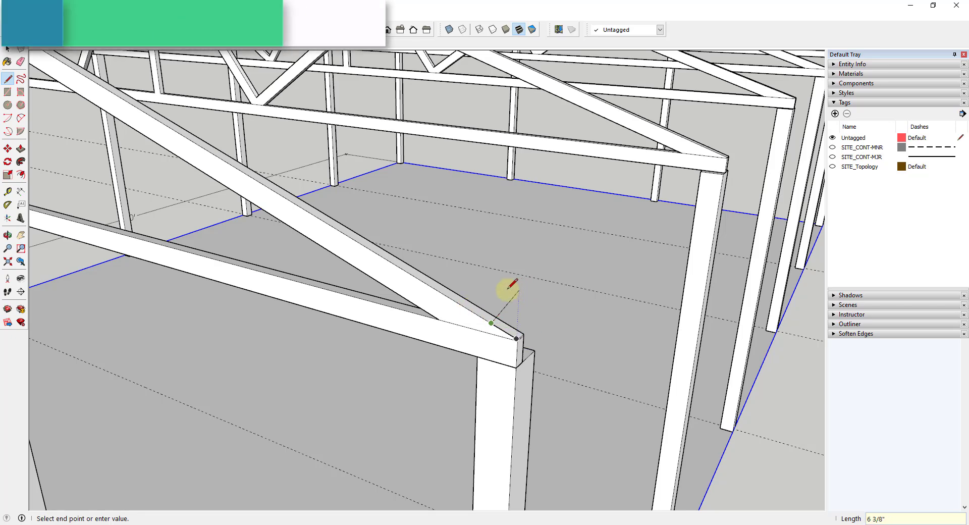
{"action": "scroll", "coordinate": [520, 293], "scroll_direction": "up", "scroll_amount": 3}
{"action": "scroll", "coordinate": [525, 292], "scroll_direction": "down", "scroll_amount": 5}
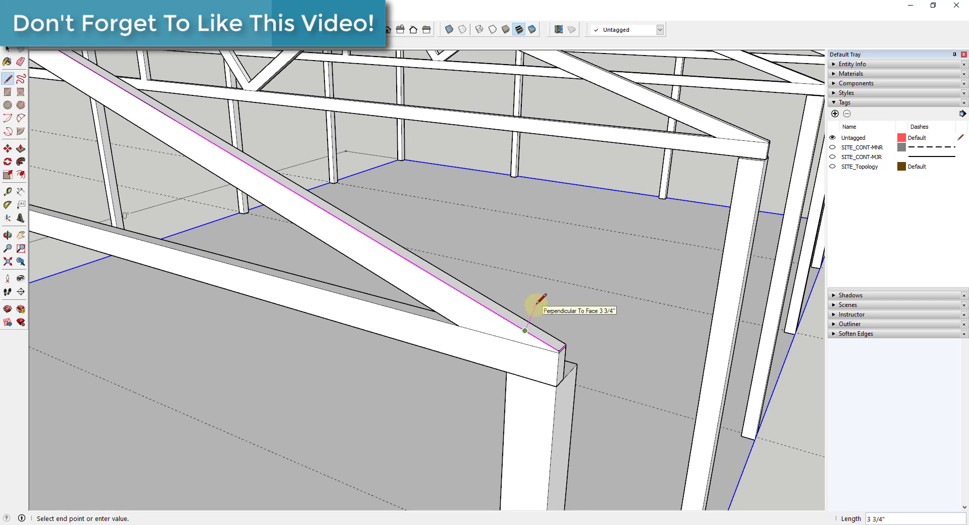
{"action": "type", "text": "1.75"}
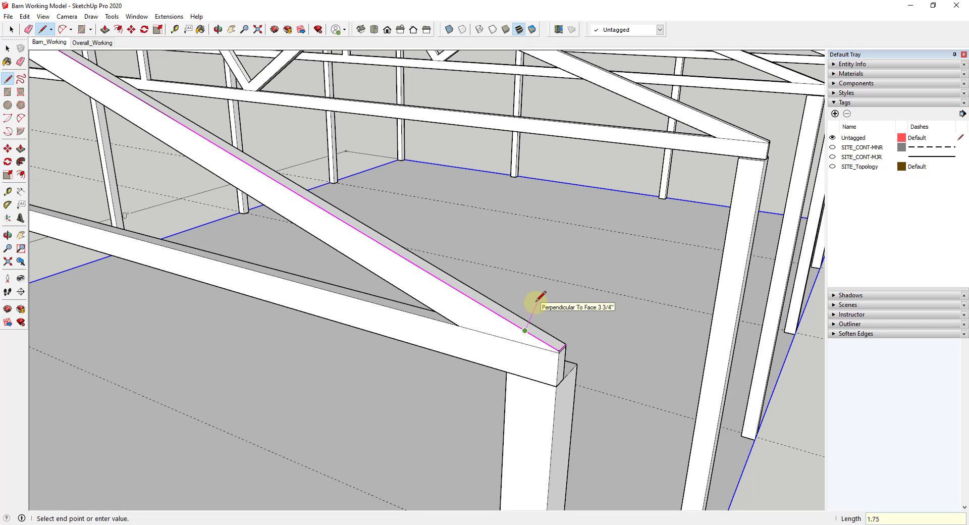
{"action": "key", "text": "Return"}
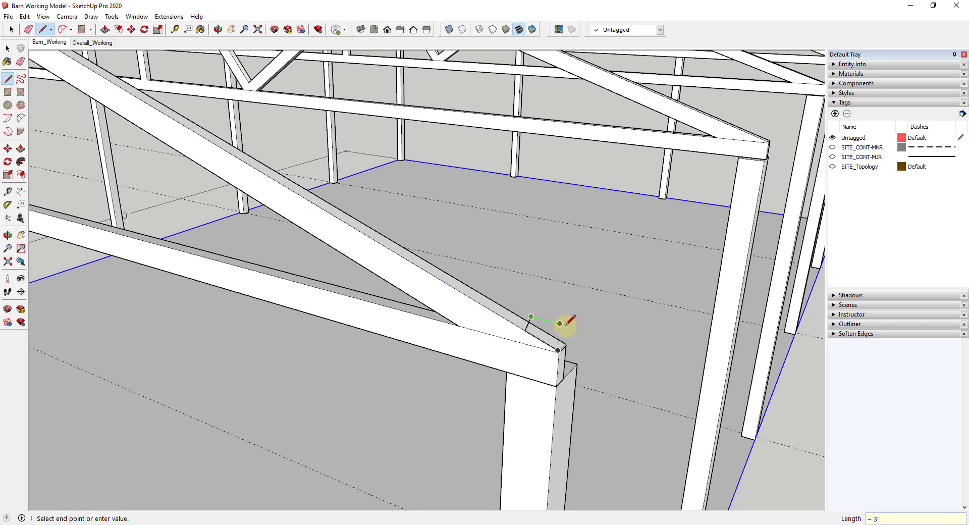
- Copy the short edge segment at the chord's eave end up to the top of the 1.75" line
{"action": "scroll", "coordinate": [565, 330], "scroll_direction": "up", "scroll_amount": 3}
{"action": "scroll", "coordinate": [561, 335], "scroll_direction": "down", "scroll_amount": 3}
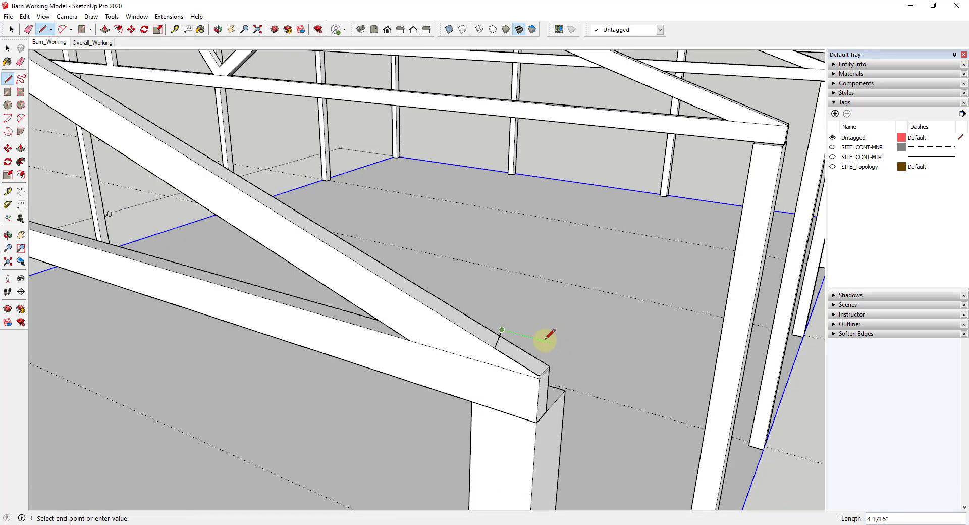
{"action": "key", "text": "space"}
{"action": "key", "text": "m"}
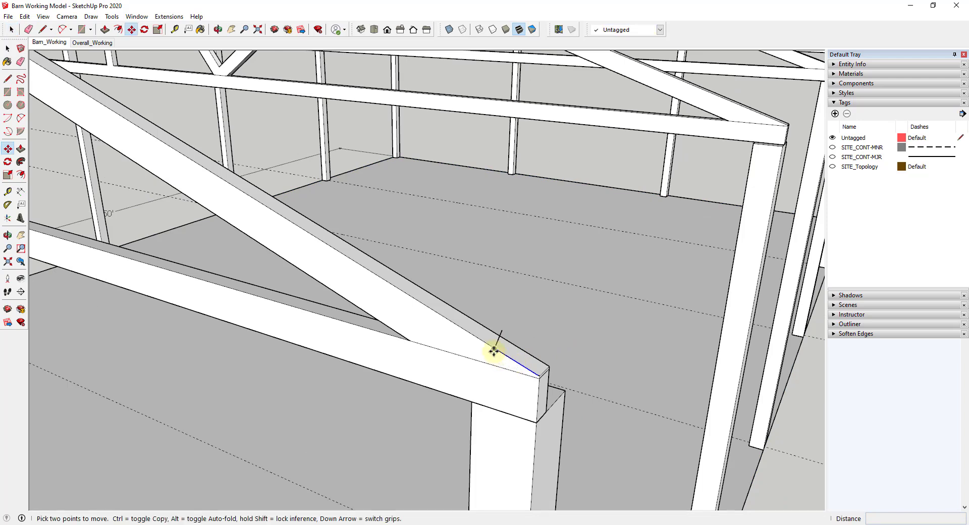
{"action": "key", "text": "ctrl"}
{"action": "left_click", "coordinate": [494, 348]}
{"action": "left_click", "coordinate": [503, 329]}
{"action": "key", "text": "space"}
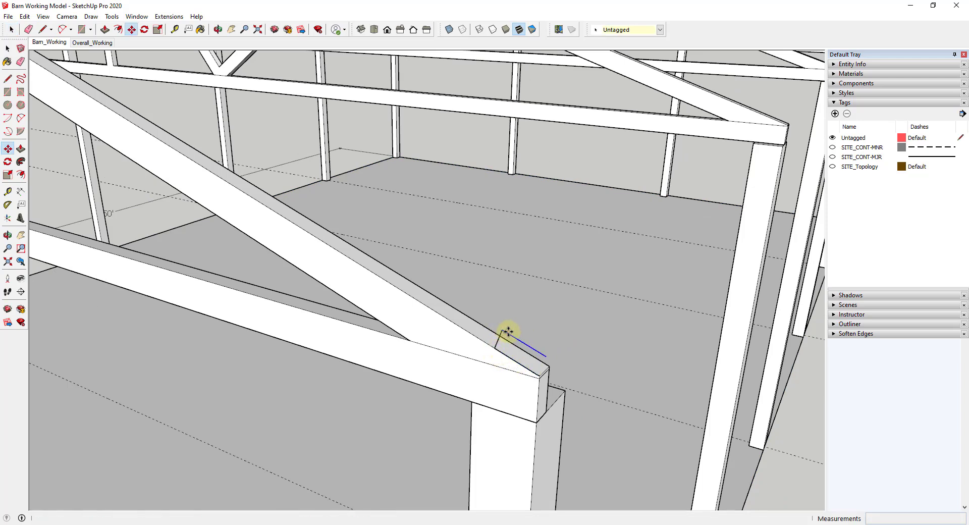
- Close the rectangle with a line from the copied edge's end down to the chord, and erase the stray edges at the corner
{"action": "key", "text": "l"}
{"action": "left_click", "coordinate": [546, 356]}
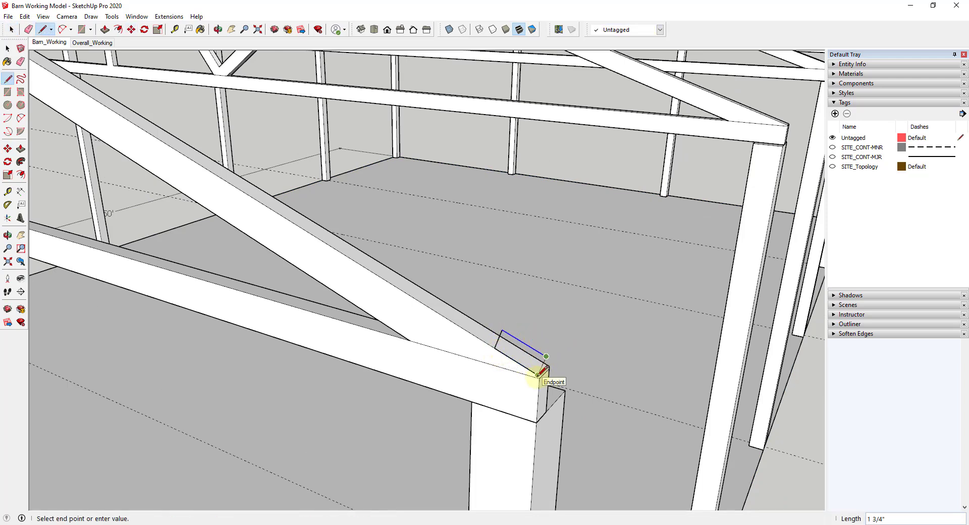
{"action": "scroll", "coordinate": [537, 371], "scroll_direction": "up", "scroll_amount": 5}
{"action": "left_click", "coordinate": [521, 375]}
{"action": "key", "text": "space"}
{"action": "key", "text": "e"}
{"action": "left_click", "coordinate": [537, 379]}
{"action": "key", "text": "space"}
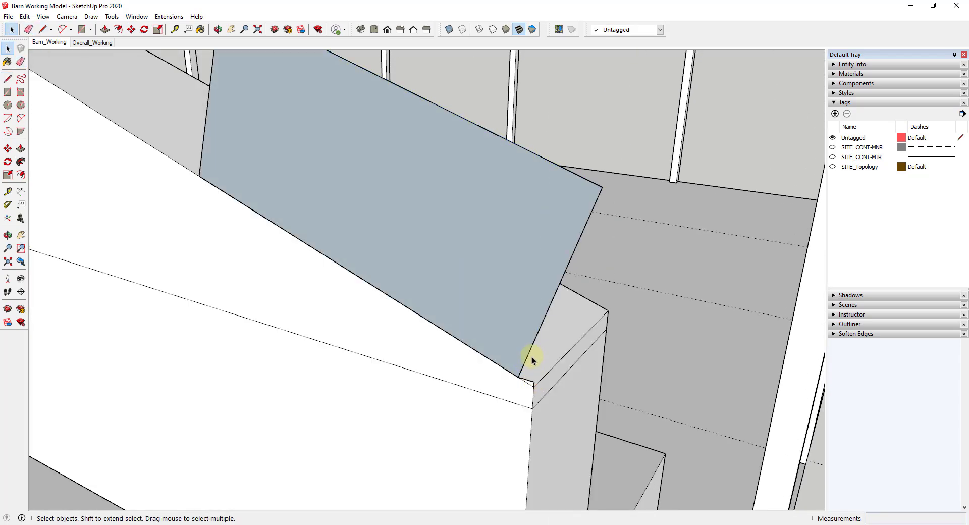
{"action": "key", "text": "e"}
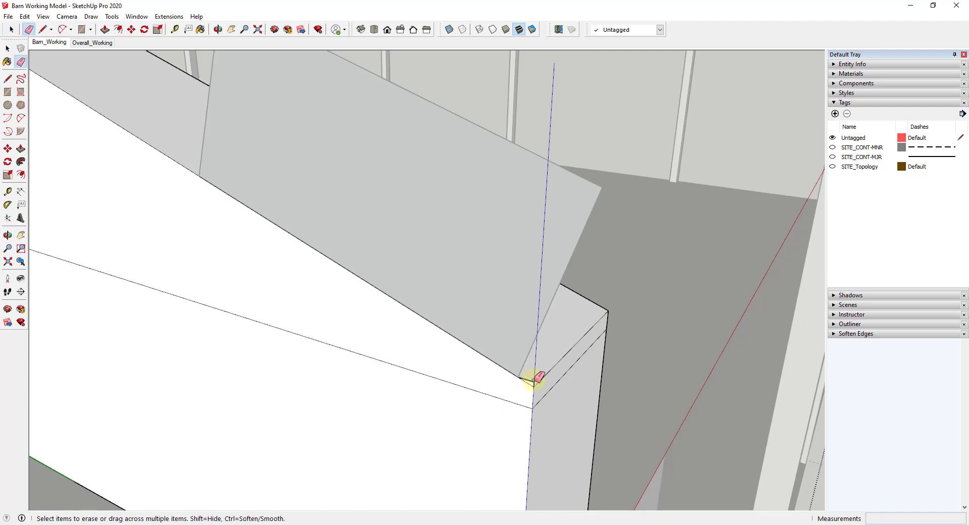
{"action": "key", "text": "space"}
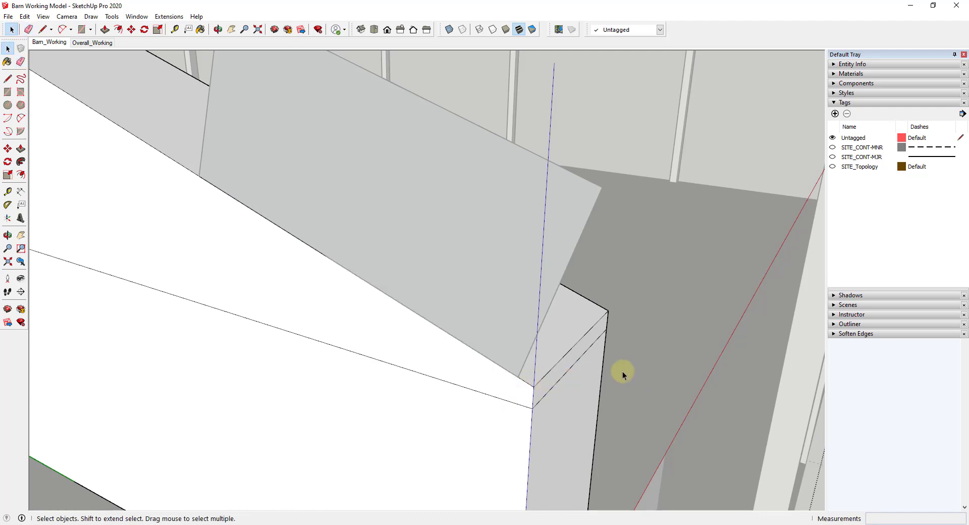
- Move the rectangular face with its edges about 1/8" so its lower corner meets the end of the top chord
{"action": "left_click", "coordinate": [534, 249]}
{"action": "double_click", "coordinate": [534, 250]}
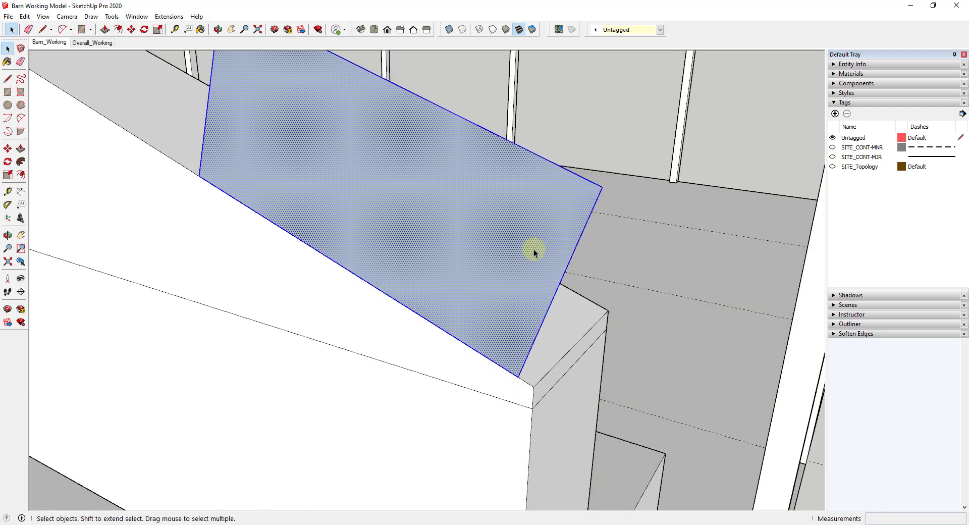
{"action": "key", "text": "m"}
{"action": "left_click", "coordinate": [523, 371]}
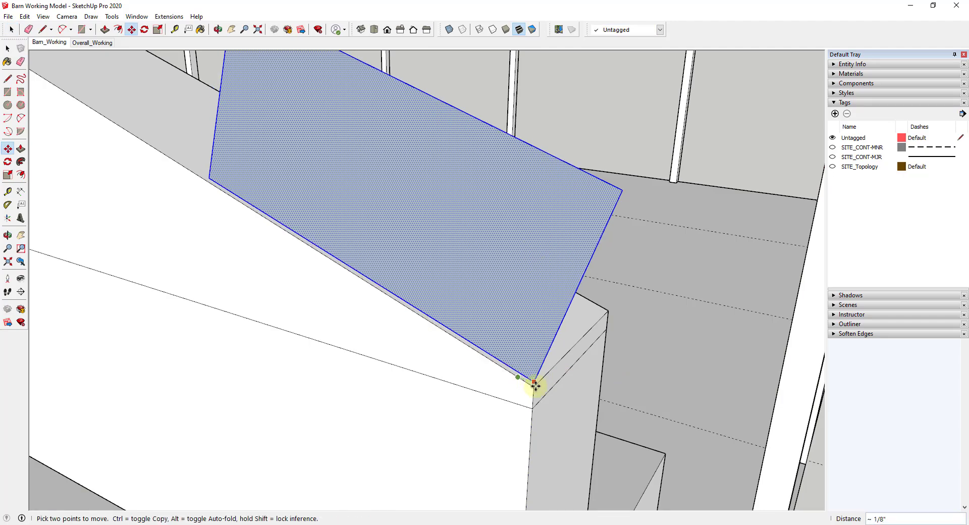
{"action": "scroll", "coordinate": [528, 381], "scroll_direction": "down", "scroll_amount": 10}
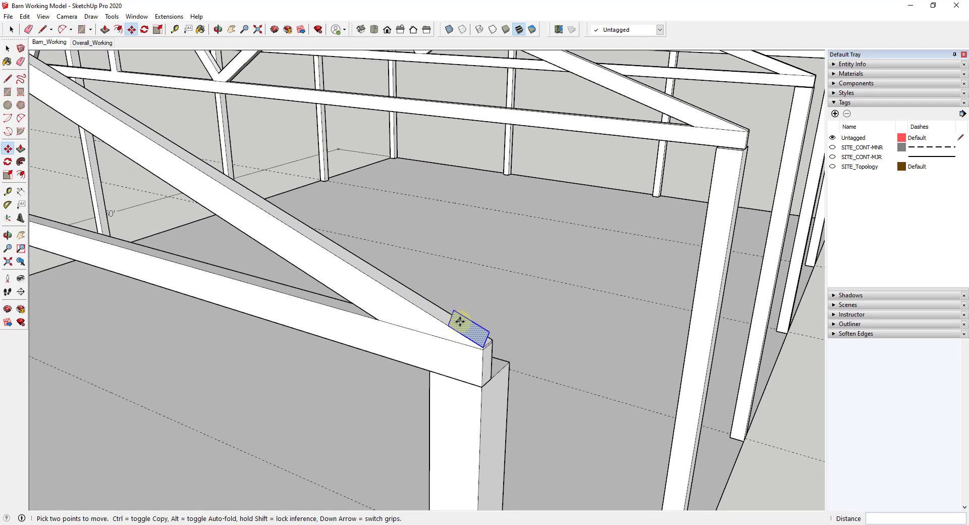
- Push/Pull the rectangular face at the first truss's eave 50' along the barn to the far side of the last truss
{"action": "key", "text": "space"}
{"action": "key", "text": "p"}
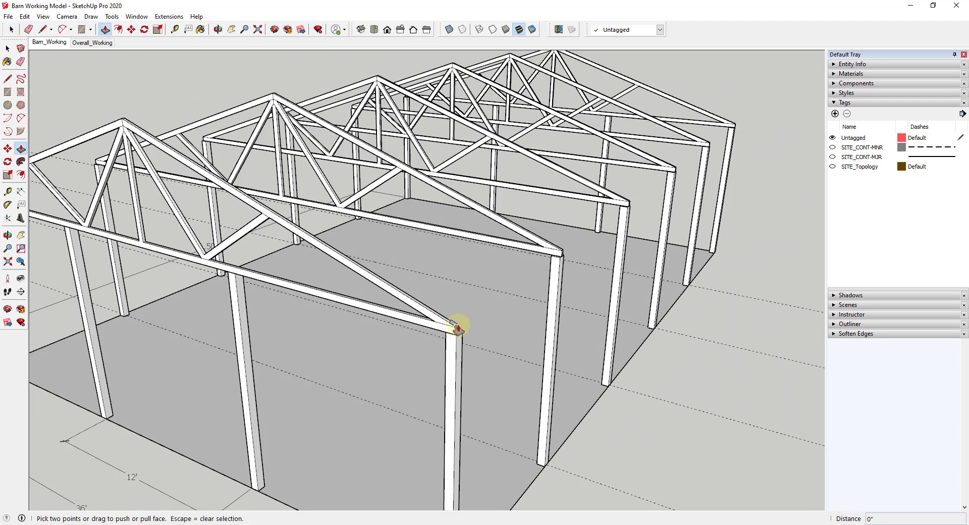
{"action": "left_click", "coordinate": [455, 326]}
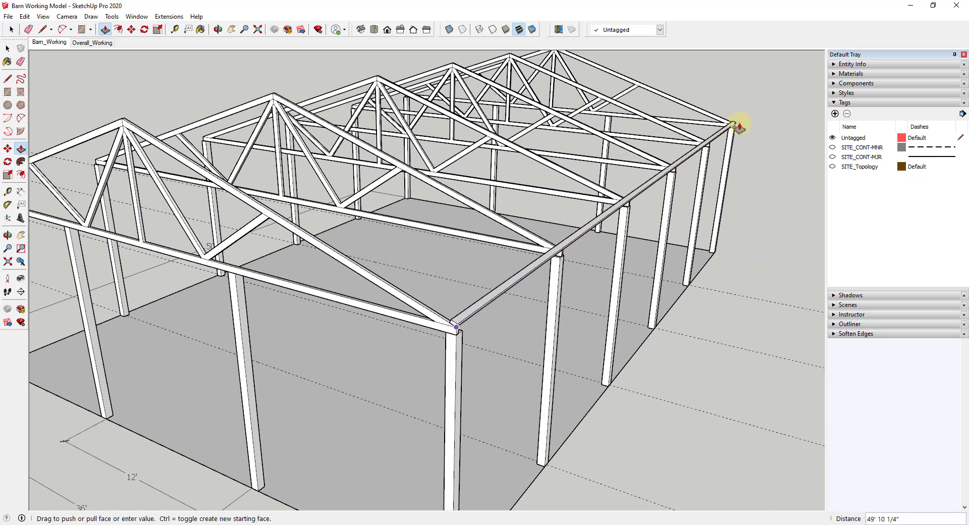
{"action": "scroll", "coordinate": [737, 124], "scroll_direction": "up", "scroll_amount": 5}
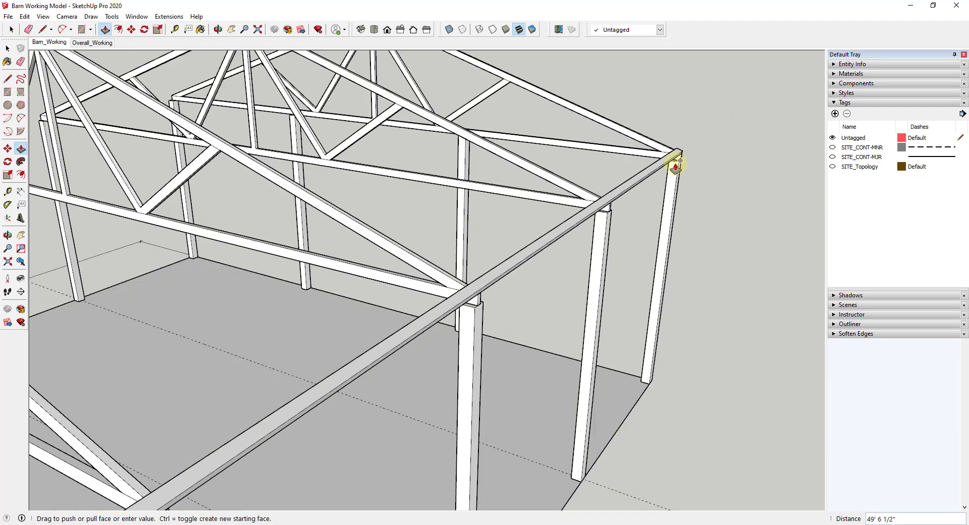
{"action": "middle_click_drag", "start_coordinate": [677, 156], "coordinate": [573, 225]}
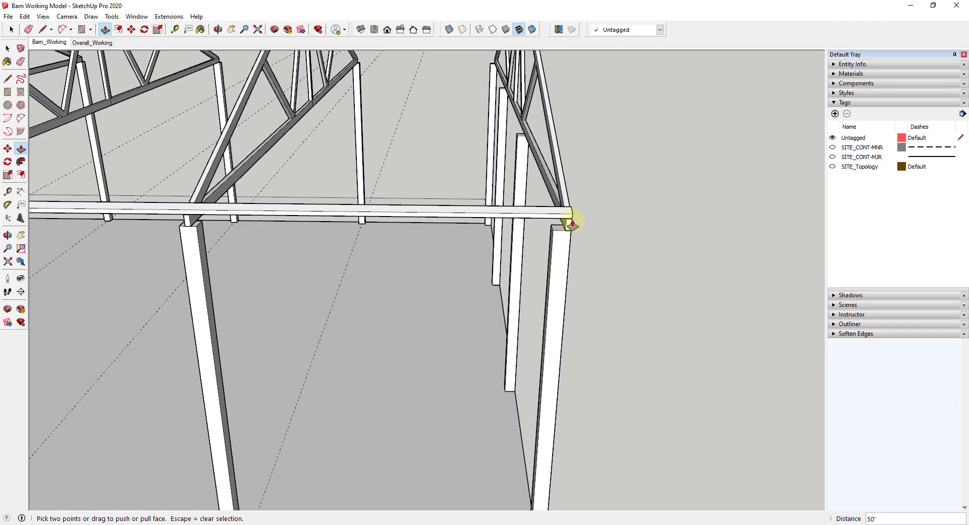
{"action": "left_click", "coordinate": [572, 220]}
- Turn the extruded eave member into a component with the definition name "Roof Purlin"
{"action": "scroll", "coordinate": [646, 229], "scroll_direction": "down", "scroll_amount": 9}
{"action": "scroll", "coordinate": [482, 221], "scroll_direction": "up", "scroll_amount": 5}
{"action": "middle_click_drag", "start_coordinate": [380, 225], "coordinate": [548, 226]}
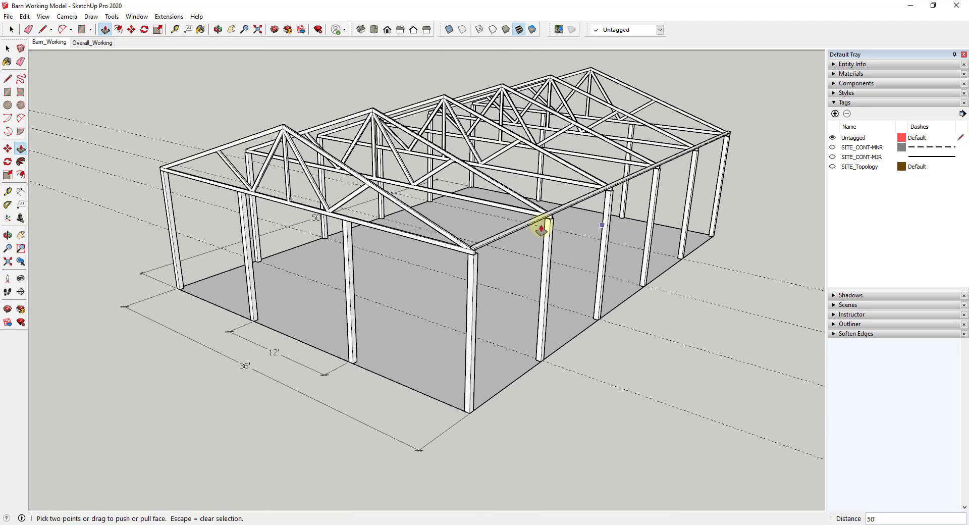
{"action": "scroll", "coordinate": [546, 228], "scroll_direction": "up", "scroll_amount": 5}
{"action": "key", "text": "space"}
{"action": "left_click", "coordinate": [489, 240]}
{"action": "right_click", "coordinate": [488, 239]}
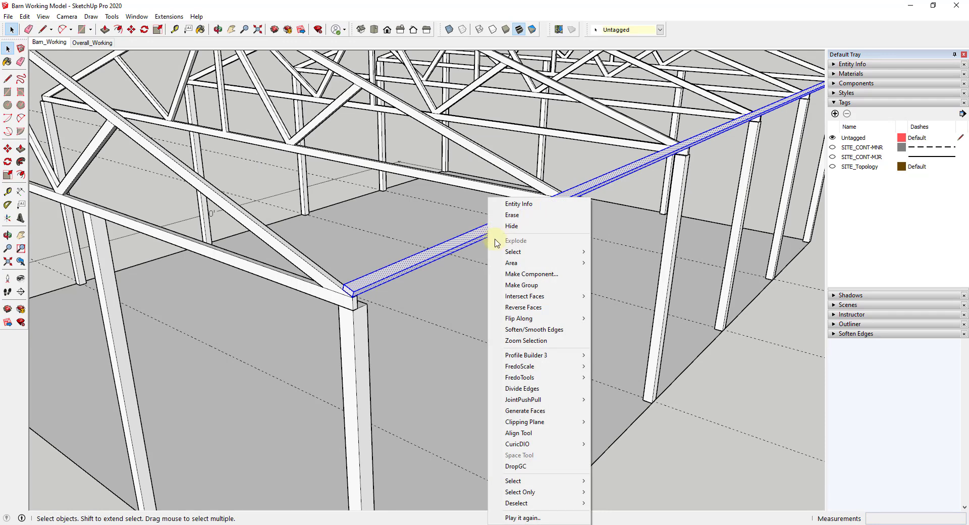
{"action": "left_click", "coordinate": [537, 274]}
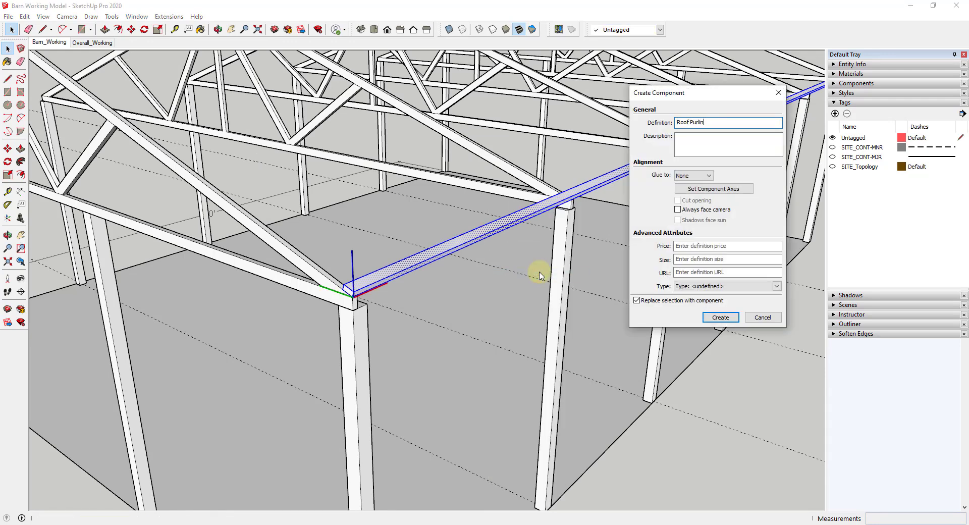
{"action": "key", "text": "Return"}
- Copy the eave purlin 36" up the slope along the truss's top chord
{"action": "scroll", "coordinate": [404, 253], "scroll_direction": "down", "scroll_amount": 2}
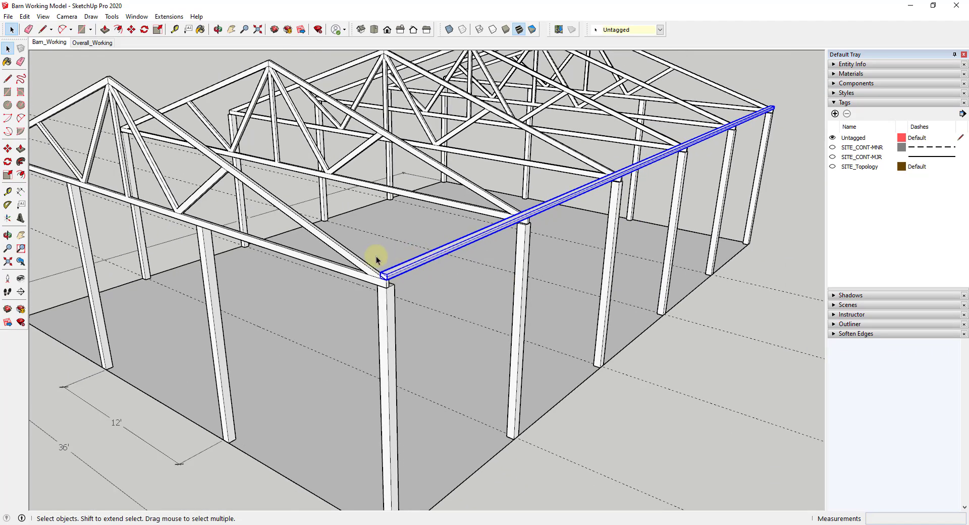
{"action": "key", "text": "m"}
{"action": "scroll", "coordinate": [383, 275], "scroll_direction": "up", "scroll_amount": 4}
{"action": "scroll", "coordinate": [418, 292], "scroll_direction": "up", "scroll_amount": 2}
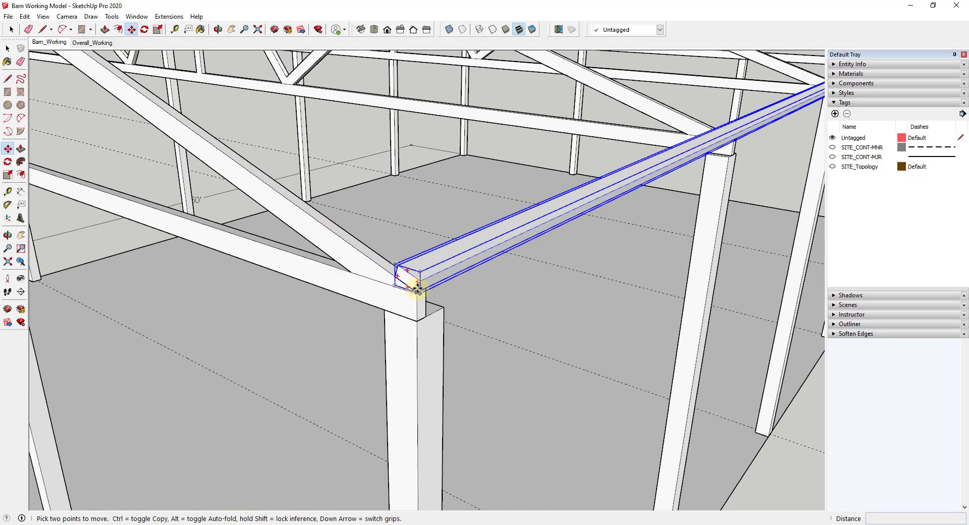
{"action": "key", "text": "ctrl"}
{"action": "left_click", "coordinate": [419, 292]}
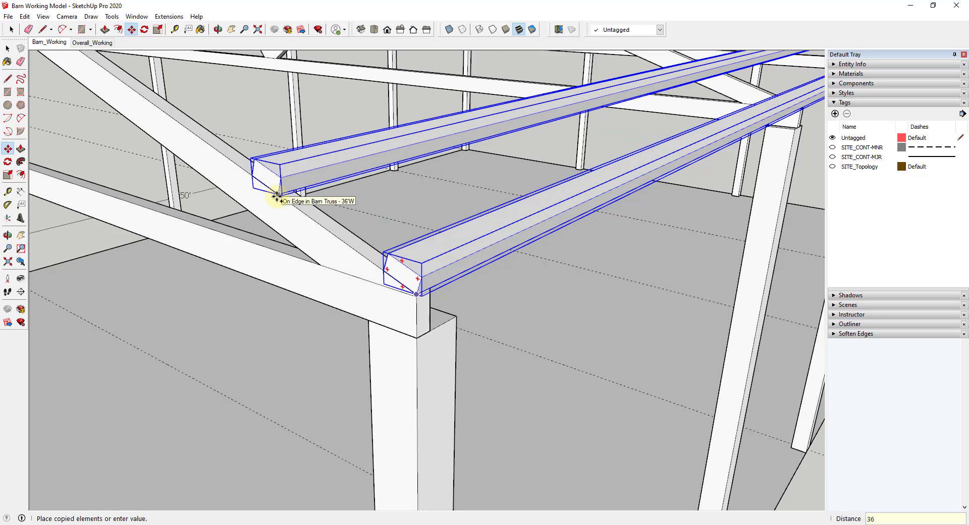
{"action": "type", "text": "36"}
{"action": "key", "text": "Return"}
- Repeat the purlin copy as an array of 6 at the same spacing up to the ridge
{"action": "scroll", "coordinate": [595, 275], "scroll_direction": "down", "scroll_amount": 6}
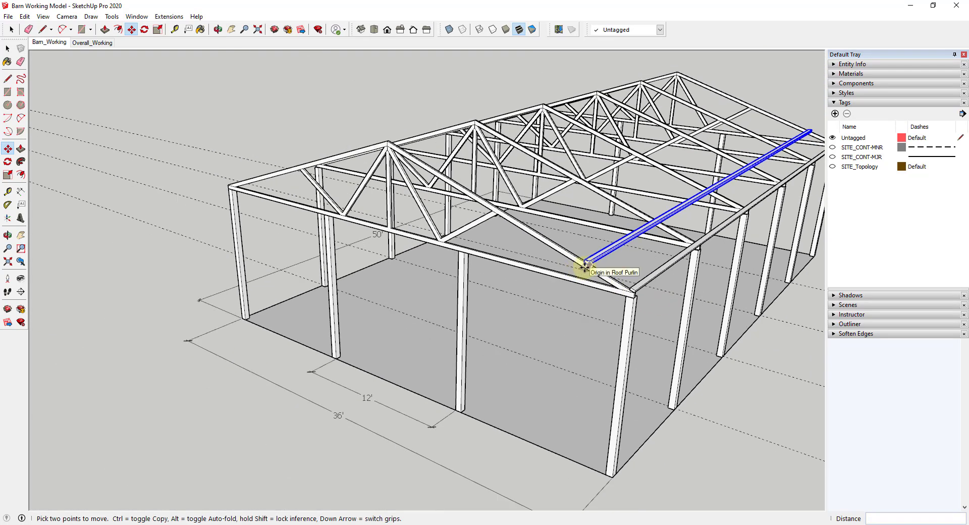
{"action": "type", "text": "*10"}
{"action": "key", "text": "Return"}
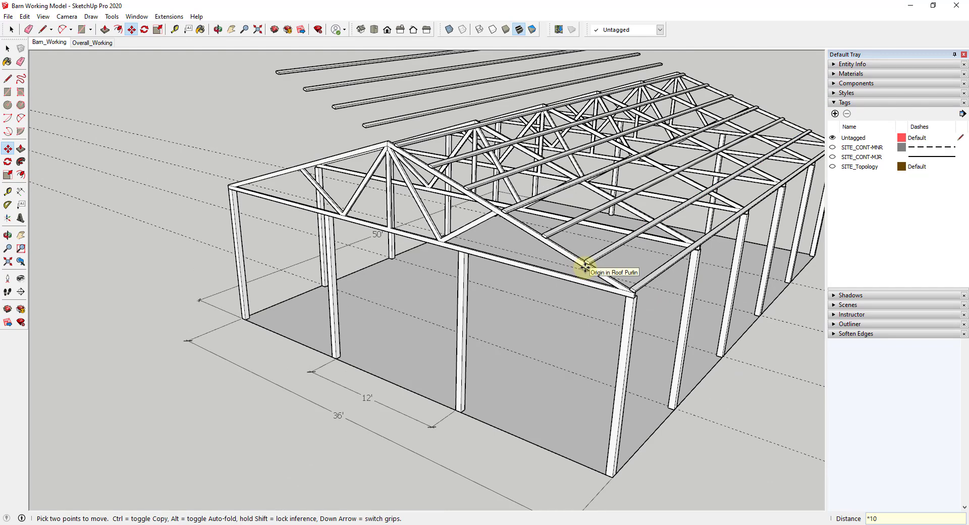
{"action": "type", "text": "*5"}
{"action": "key", "text": "Return"}
{"action": "type", "text": "*"}
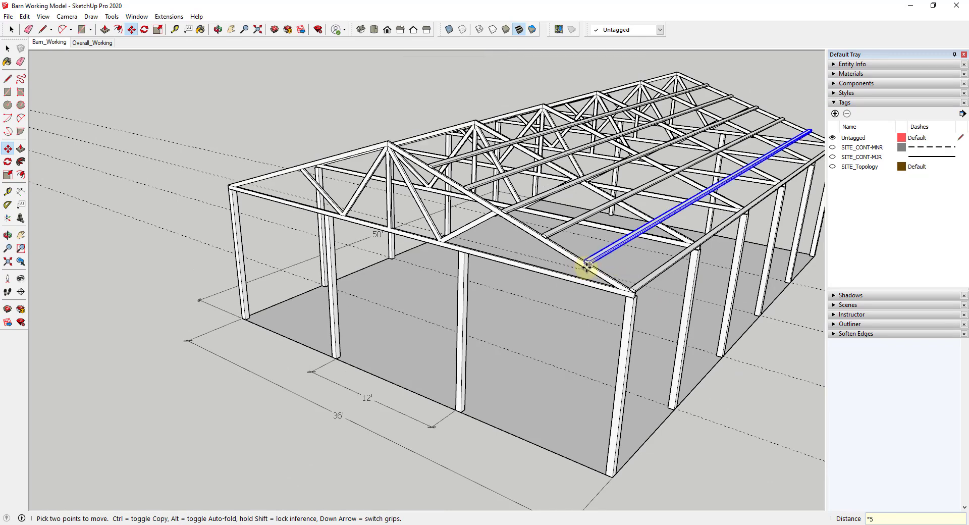
{"action": "type", "text": "6"}
{"action": "key", "text": "Return"}
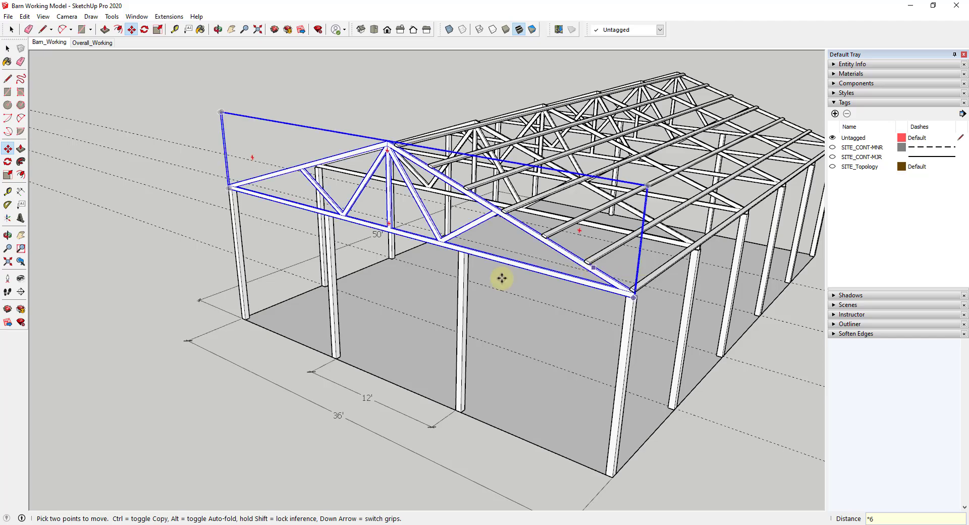
- Select all the roof purlins from eave to ridge and place a copy of the set beyond the opposite side of the barn
{"action": "scroll", "coordinate": [545, 239], "scroll_direction": "down", "scroll_amount": 3}
{"action": "scroll", "coordinate": [673, 161], "scroll_direction": "up", "scroll_amount": 2}
{"action": "middle_click_drag", "start_coordinate": [560, 204], "coordinate": [677, 178]}
{"action": "key", "text": "m"}
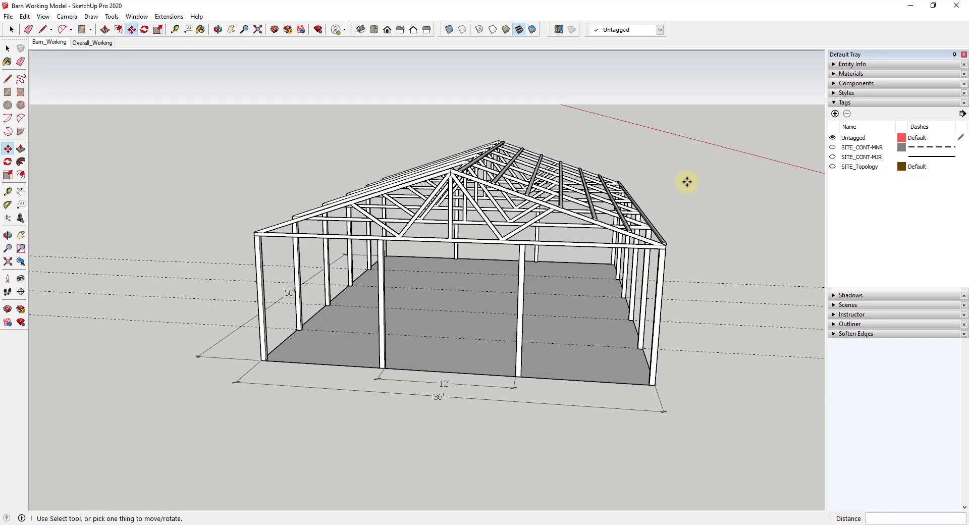
{"action": "middle_click_drag", "start_coordinate": [519, 180], "coordinate": [462, 202]}
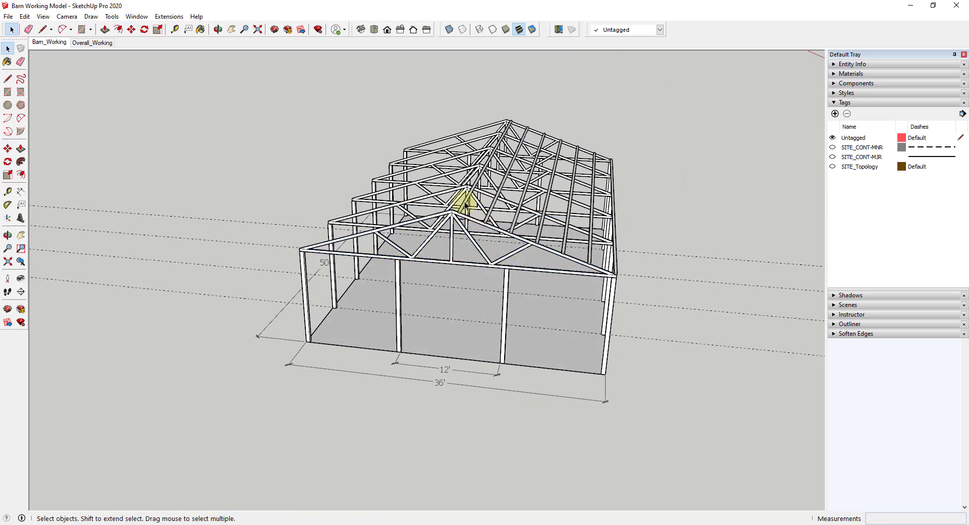
{"action": "left_click", "coordinate": [516, 222], "text": "shift"}
{"action": "left_click", "coordinate": [540, 226], "text": "shift"}
{"action": "left_click", "coordinate": [566, 238], "text": "shift"}
{"action": "left_click", "coordinate": [614, 237], "text": "shift"}
{"action": "scroll", "coordinate": [615, 234], "scroll_direction": "down", "scroll_amount": 1}
{"action": "key", "text": "m"}
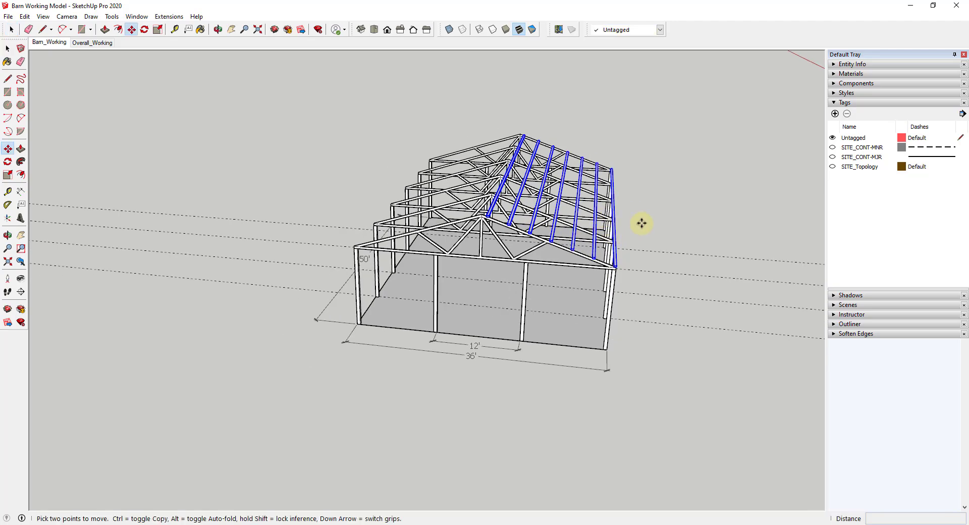
{"action": "left_click", "coordinate": [614, 221]}
{"action": "key", "text": "ctrl"}
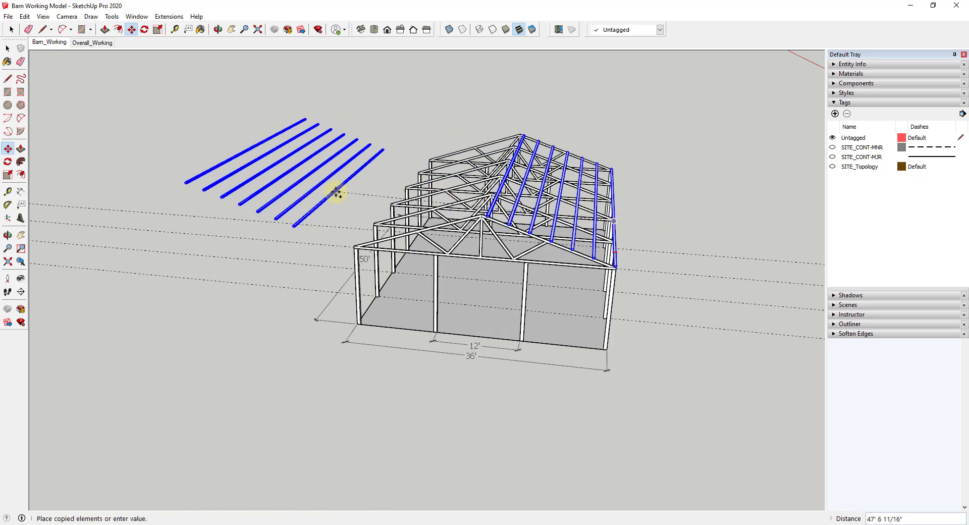
{"action": "left_click", "coordinate": [331, 203]}
- Mirror the copied purlin set by scaling it to -1.00 along the green axis
{"action": "key", "text": "s"}
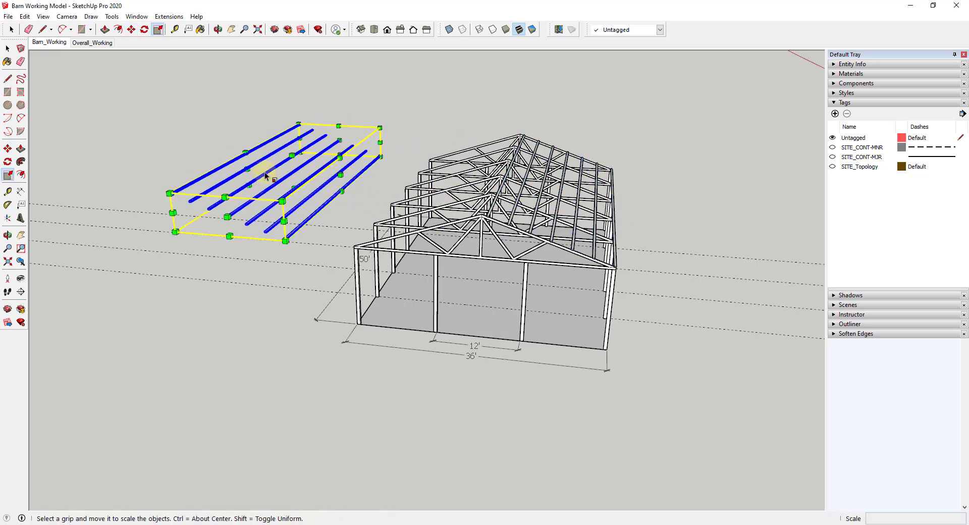
{"action": "left_click_drag", "start_coordinate": [341, 174], "coordinate": [158, 163]}
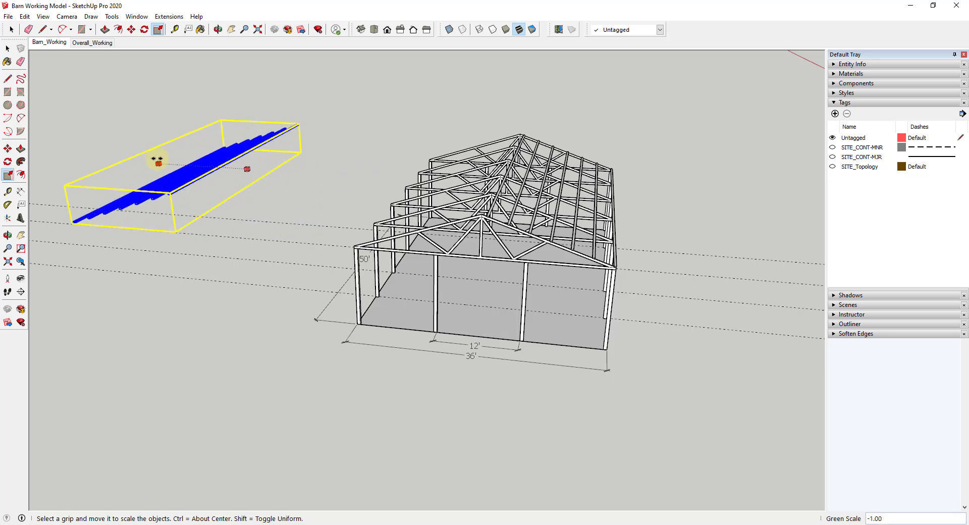
- Move the mirrored purlins about 45' 1" by the eave purlin's lower corner onto the barn's opposite roof slope
{"action": "scroll", "coordinate": [58, 233], "scroll_direction": "up", "scroll_amount": 10}
{"action": "scroll", "coordinate": [89, 231], "scroll_direction": "down", "scroll_amount": 4}
{"action": "middle_click_drag", "start_coordinate": [172, 143], "coordinate": [242, 177]}
{"action": "scroll", "coordinate": [167, 193], "scroll_direction": "up", "scroll_amount": 1}
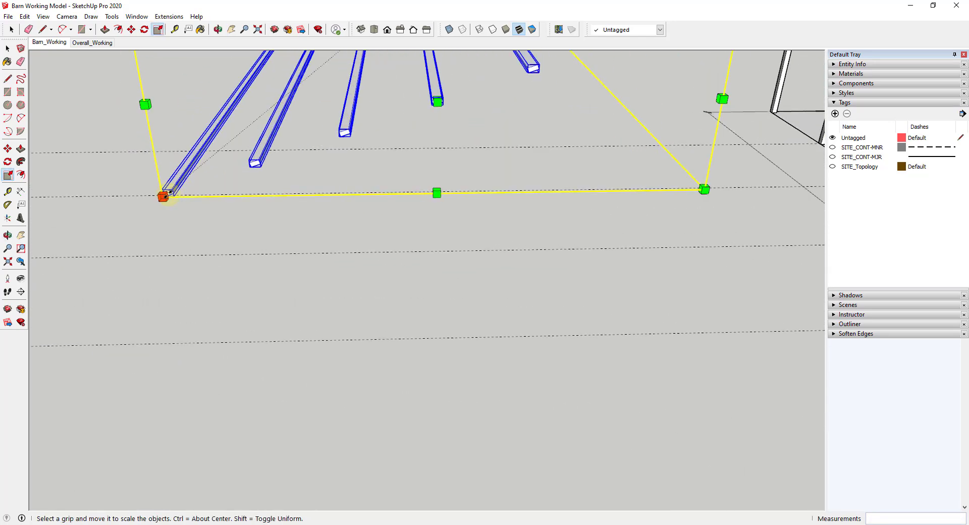
{"action": "key", "text": "space"}
{"action": "key", "text": "m"}
{"action": "left_click", "coordinate": [163, 198]}
{"action": "scroll", "coordinate": [164, 197], "scroll_direction": "down", "scroll_amount": 5}
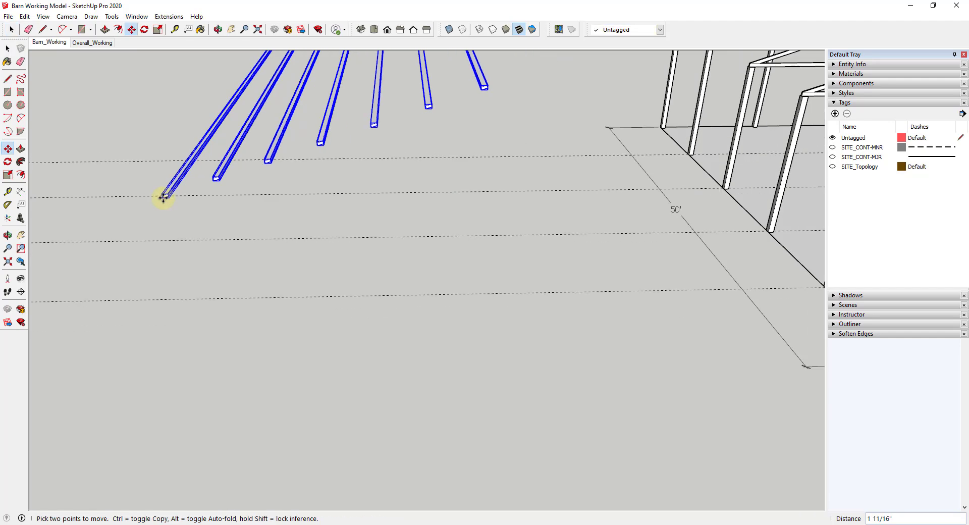
{"action": "scroll", "coordinate": [491, 180], "scroll_direction": "up", "scroll_amount": 3}
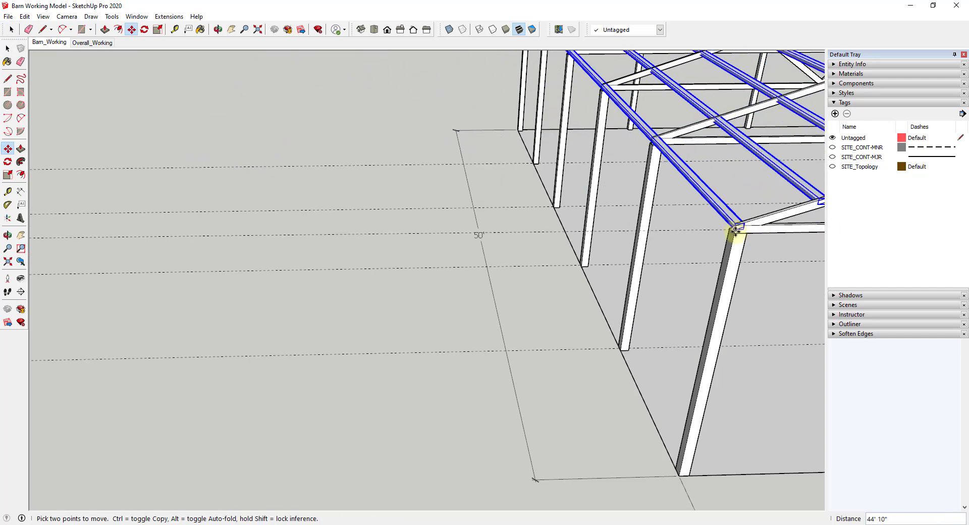
{"action": "left_click", "coordinate": [736, 225]}
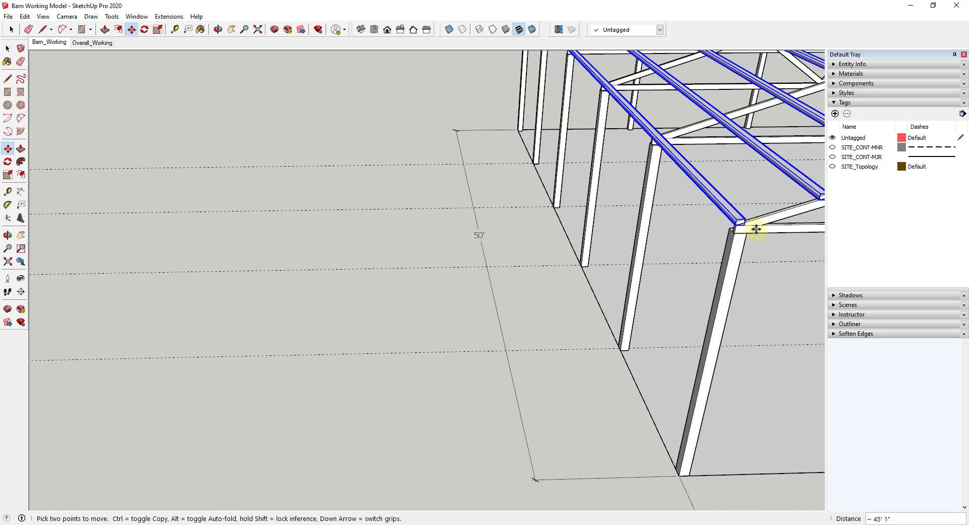
- Nudge the mirrored purlins about 7/16" so the eave purlin's lower corner meets the endpoint of the truss's top chord
{"action": "scroll", "coordinate": [735, 225], "scroll_direction": "up", "scroll_amount": 4}
{"action": "scroll", "coordinate": [728, 227], "scroll_direction": "up", "scroll_amount": 2}
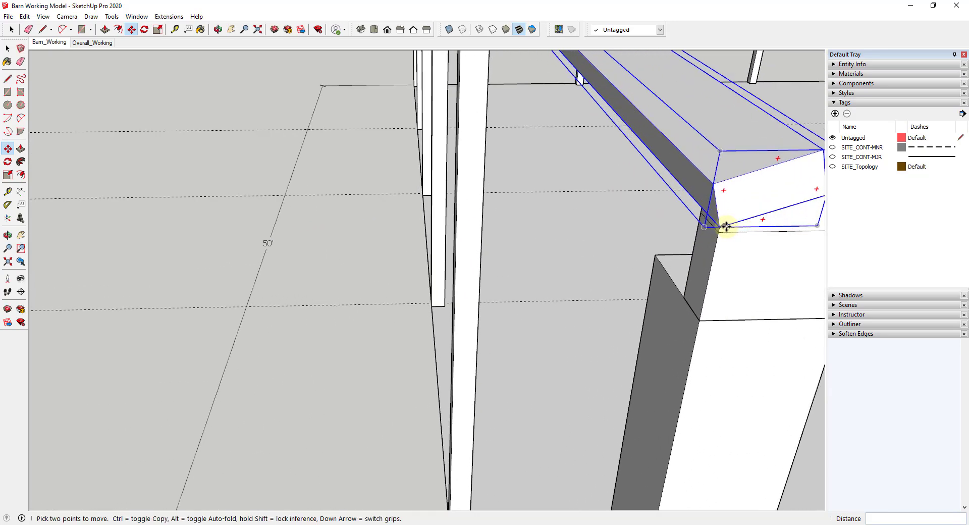
{"action": "left_click", "coordinate": [722, 225]}
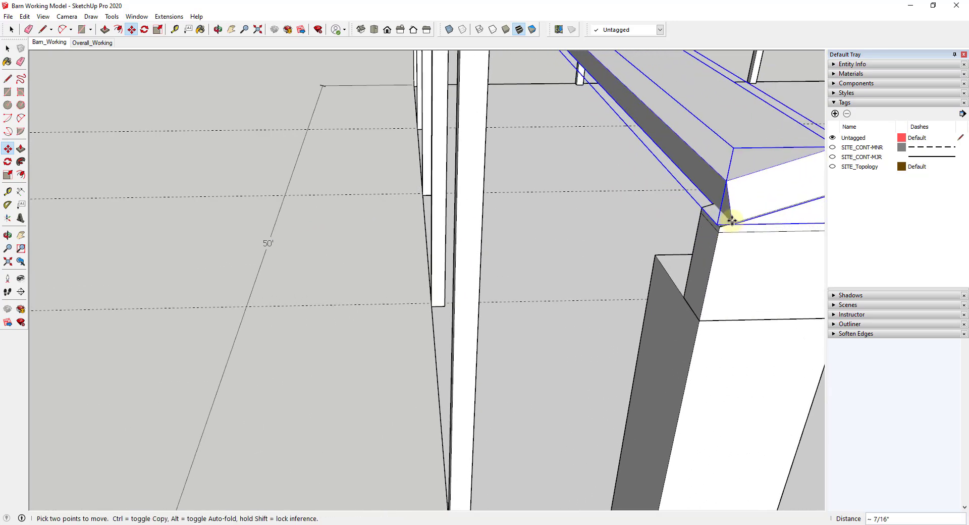
{"action": "scroll", "coordinate": [735, 225], "scroll_direction": "up", "scroll_amount": 4}
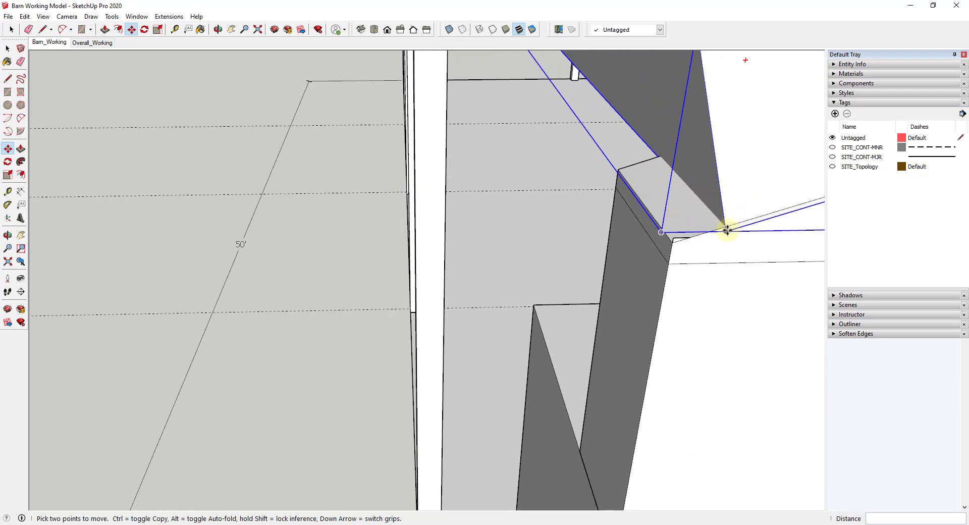
{"action": "left_click", "coordinate": [727, 231]}
{"action": "scroll", "coordinate": [676, 243], "scroll_direction": "up", "scroll_amount": 1}
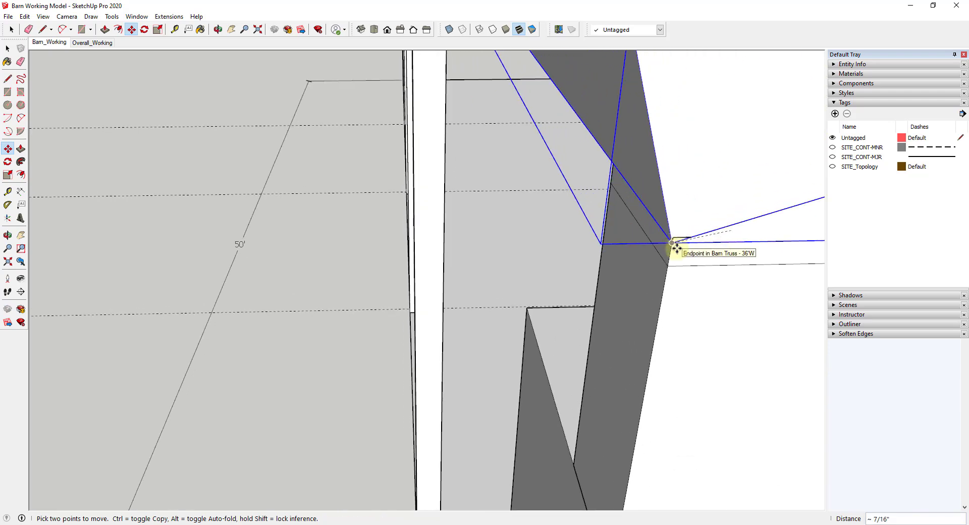
{"action": "left_click", "coordinate": [677, 248]}
- Open the front truss component for editing and erase the stray edge at its eave corner
{"action": "key", "text": "space"}
{"action": "double_click", "coordinate": [701, 301]}
{"action": "scroll", "coordinate": [690, 244], "scroll_direction": "up", "scroll_amount": 4}
{"action": "scroll", "coordinate": [668, 239], "scroll_direction": "down", "scroll_amount": 2}
{"action": "key", "text": "e"}
{"action": "left_click", "coordinate": [670, 235]}
{"action": "key", "text": "space"}
{"action": "scroll", "coordinate": [512, 279], "scroll_direction": "down", "scroll_amount": 5}
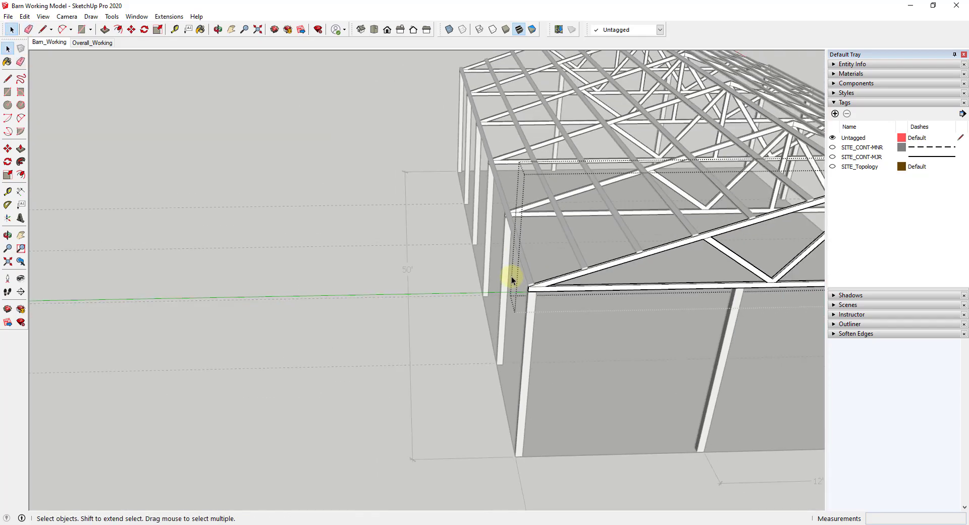
- Leave the truss component and examine the purlins on both roof slopes from around the barn
{"action": "scroll", "coordinate": [512, 280], "scroll_direction": "down", "scroll_amount": 8}
{"action": "mouse_move", "coordinate": [484, 242]}
{"action": "middle_mouse_down"}
{"action": "mouse_move", "coordinate": [234, 147]}
{"action": "mouse_move", "coordinate": [428, 204]}
{"action": "mouse_move", "coordinate": [473, 233]}
{"action": "middle_mouse_up"}
{"action": "scroll", "coordinate": [428, 201], "scroll_direction": "up", "scroll_amount": 2}
{"action": "scroll", "coordinate": [666, 206], "scroll_direction": "down", "scroll_amount": 3}
{"action": "scroll", "coordinate": [651, 186], "scroll_direction": "up", "scroll_amount": 1}
{"action": "scroll", "coordinate": [656, 182], "scroll_direction": "up", "scroll_amount": 2}
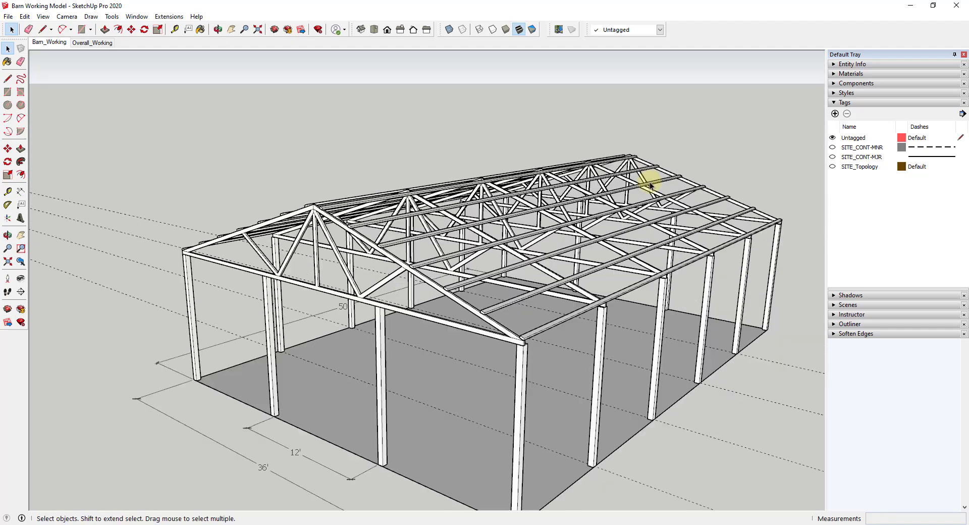
{"action": "scroll", "coordinate": [674, 221], "scroll_direction": "down", "scroll_amount": 1}
{"action": "middle_click_drag", "start_coordinate": [675, 221], "coordinate": [695, 211]}
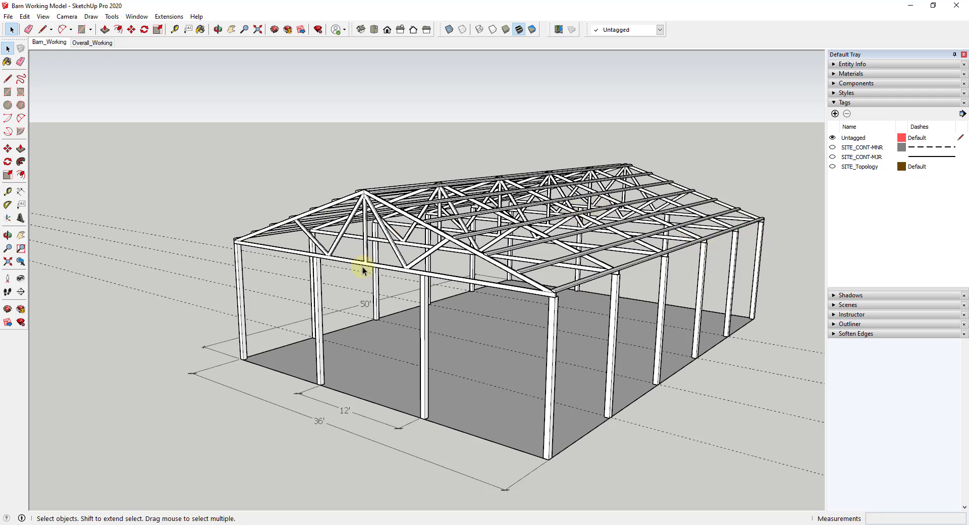
- Inspect the front truss, several columns and a roof purlin by selecting them individually, and expand the Outliner to examine the component list
{"action": "left_click", "coordinate": [406, 266]}
{"action": "left_click", "coordinate": [423, 305]}
{"action": "left_click", "coordinate": [553, 357]}
{"action": "left_click", "coordinate": [616, 326]}
{"action": "left_click", "coordinate": [660, 307]}
{"action": "left_click", "coordinate": [701, 286]}
{"action": "left_click", "coordinate": [734, 272]}
{"action": "left_click", "coordinate": [760, 260]}
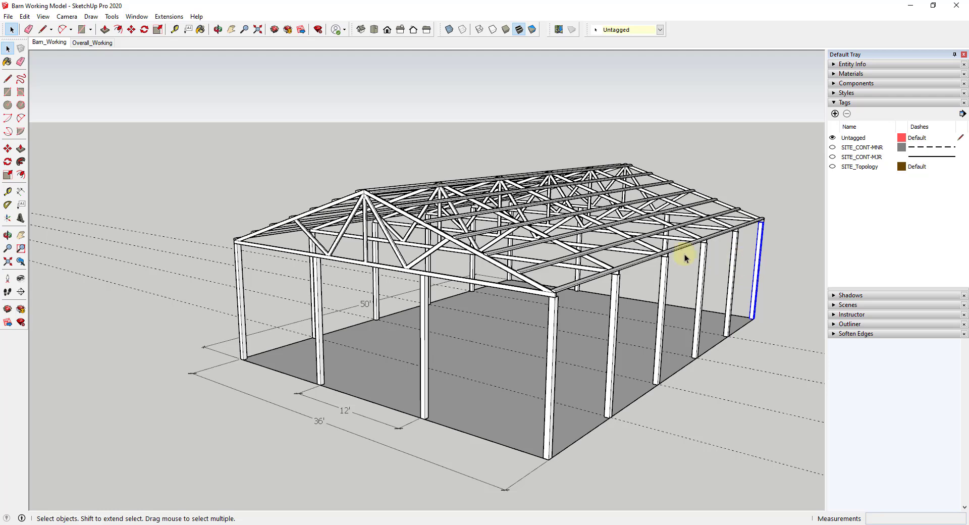
{"action": "left_click", "coordinate": [664, 239]}
{"action": "left_click", "coordinate": [541, 272]}
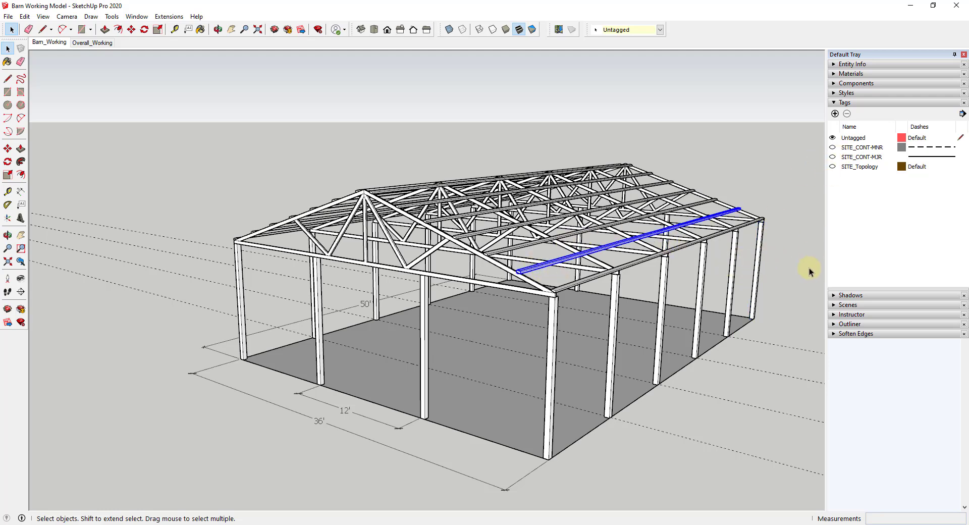
{"action": "left_click", "coordinate": [834, 324]}
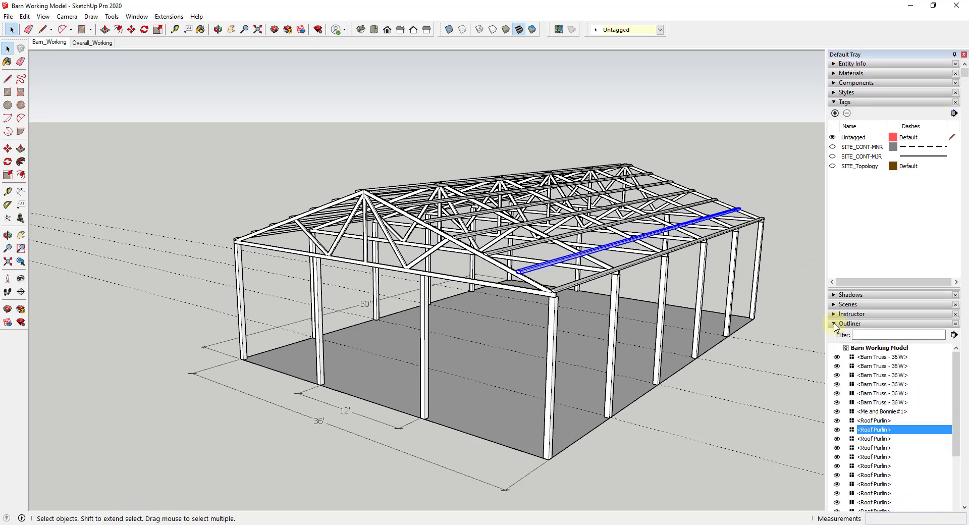
{"action": "scroll", "coordinate": [461, 210], "scroll_direction": "down", "scroll_amount": 3}
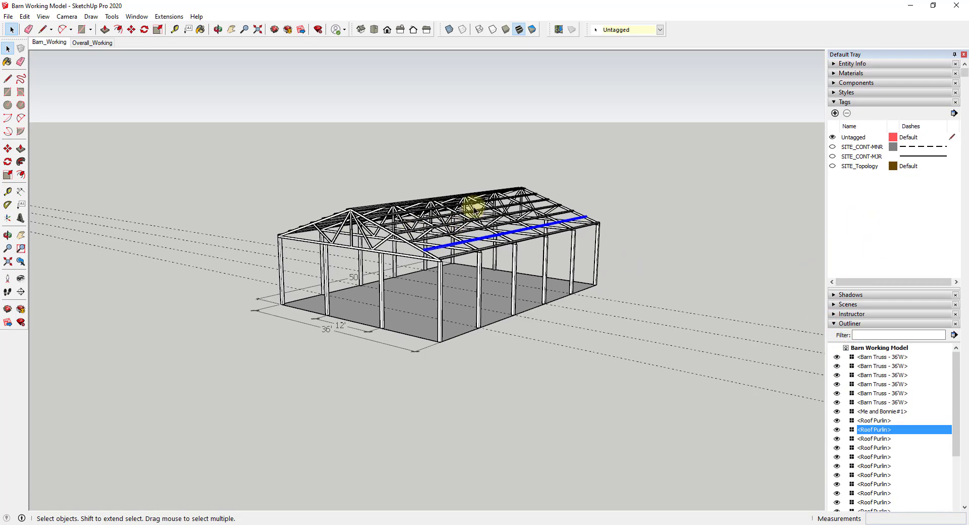
- Group all the 36' wide barn truss components together and rename the group as Barn Trusses
{"action": "scroll", "coordinate": [471, 199], "scroll_direction": "up", "scroll_amount": 3}
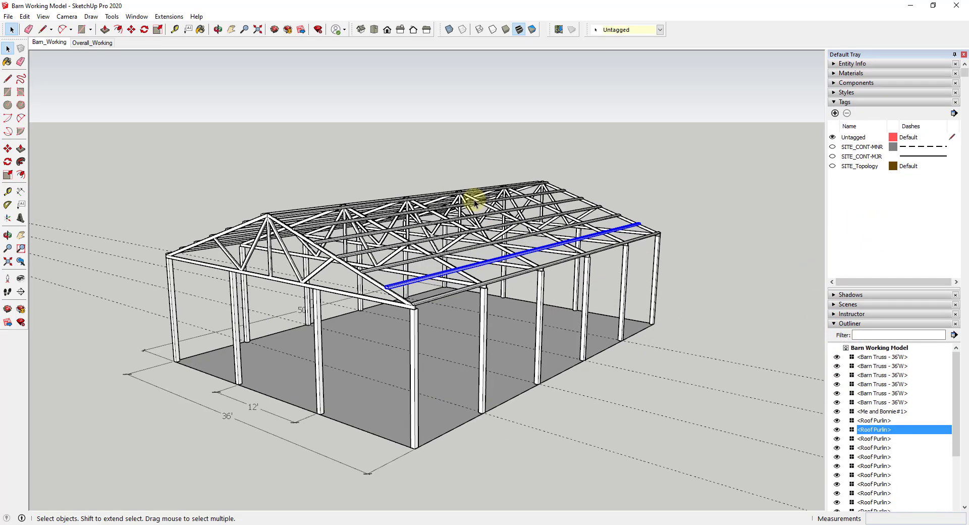
{"action": "left_click", "coordinate": [879, 357]}
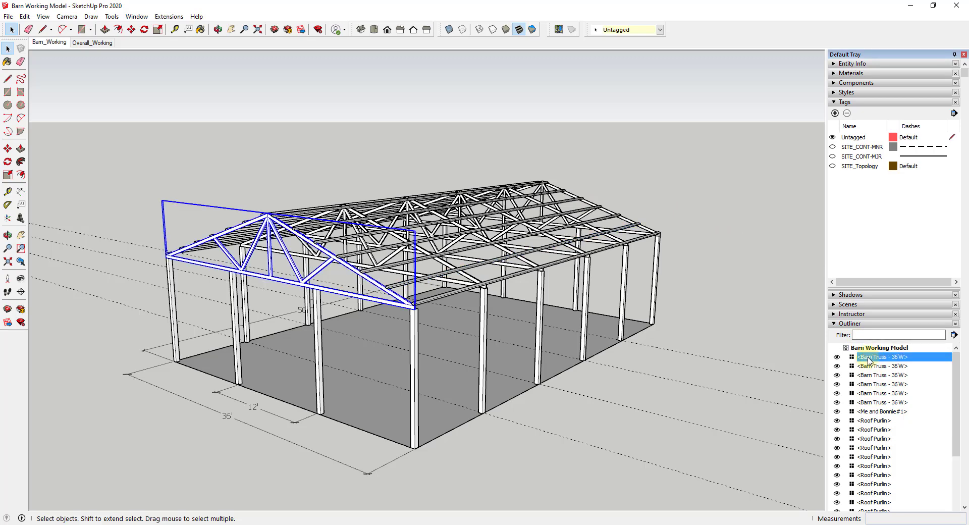
{"action": "left_click", "coordinate": [864, 402], "text": "shift"}
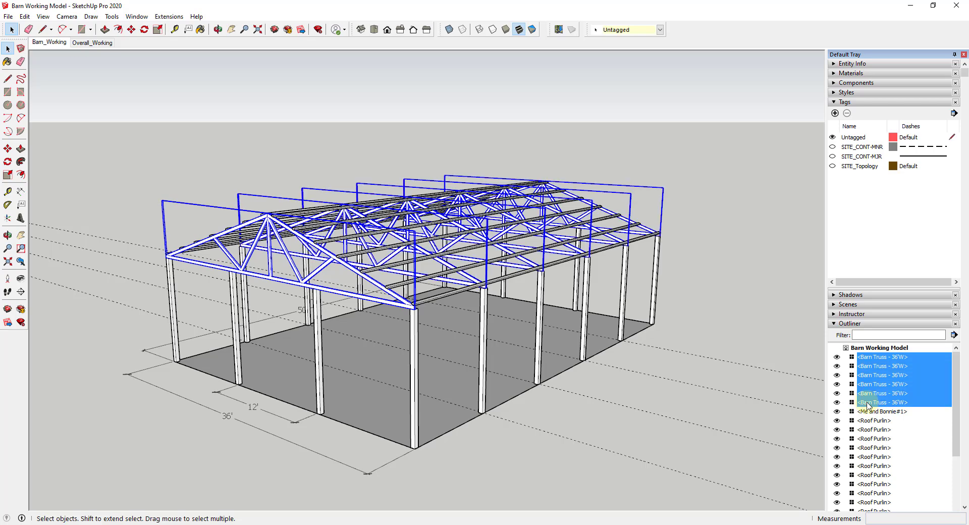
{"action": "right_click", "coordinate": [872, 359]}
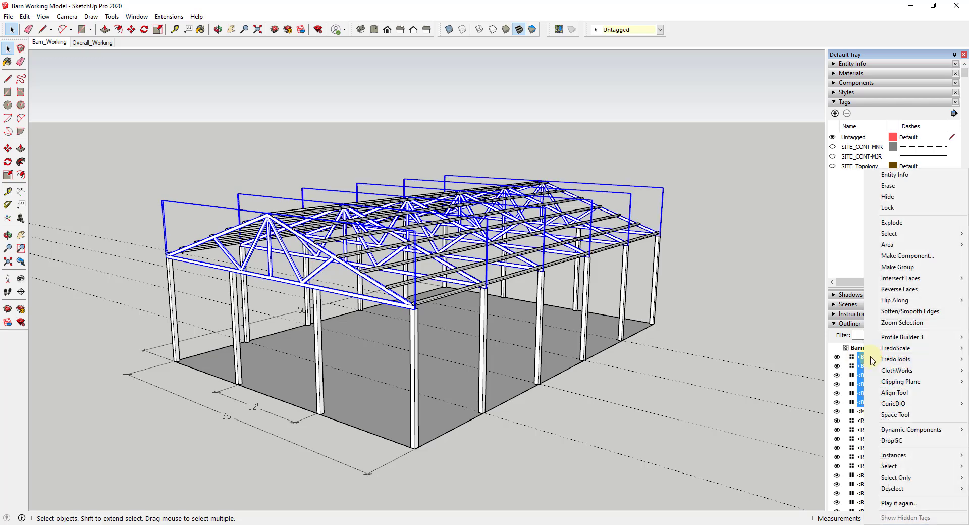
{"action": "left_click", "coordinate": [858, 262]}
{"action": "right_click", "coordinate": [868, 484]}
{"action": "left_click", "coordinate": [880, 473]}
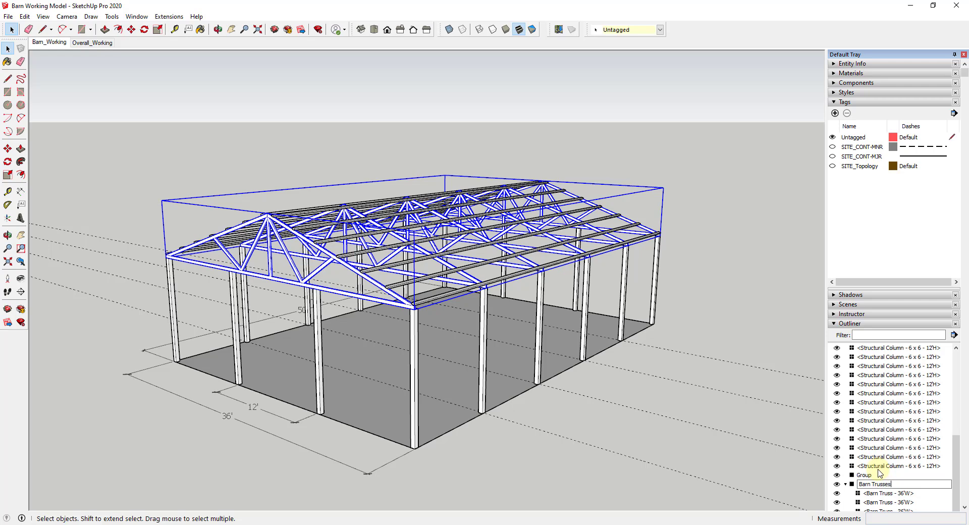
{"action": "key", "text": "Return"}
- Group all the 6 x 6 structural column components, rename the group as Barn Columns and collapse it in the Outliner
{"action": "left_click", "coordinate": [900, 476]}
{"action": "scroll", "coordinate": [893, 434], "scroll_direction": "up", "scroll_amount": 2}
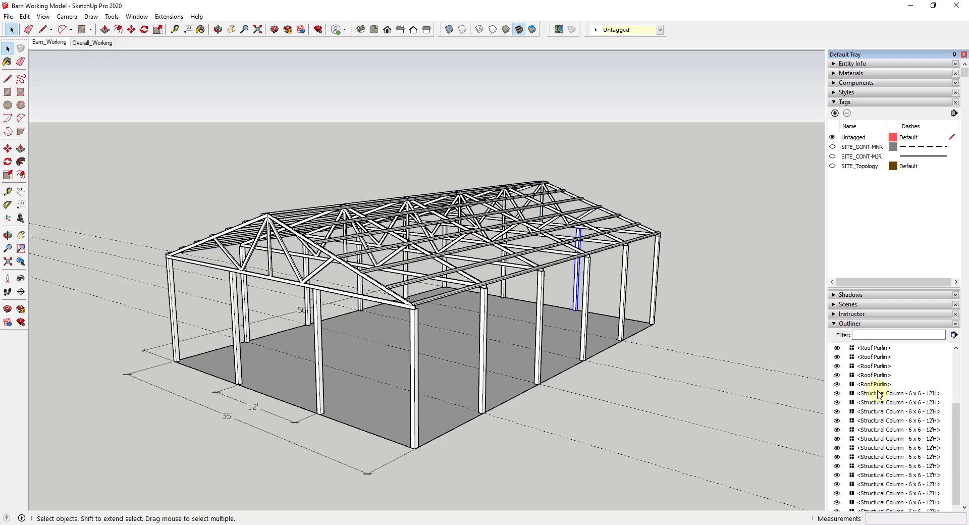
{"action": "left_click", "coordinate": [879, 394], "text": "shift"}
{"action": "right_click", "coordinate": [879, 393]}
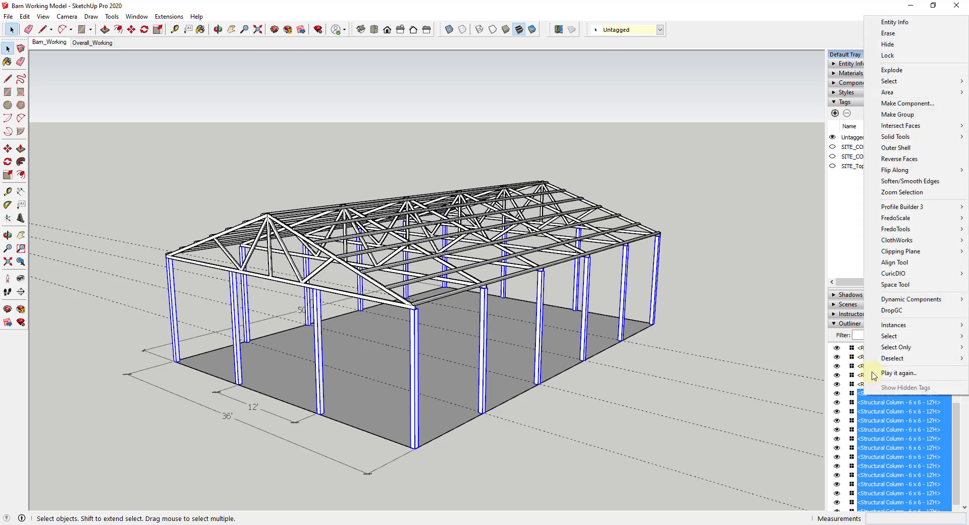
{"action": "left_click", "coordinate": [896, 114]}
{"action": "right_click", "coordinate": [877, 396]}
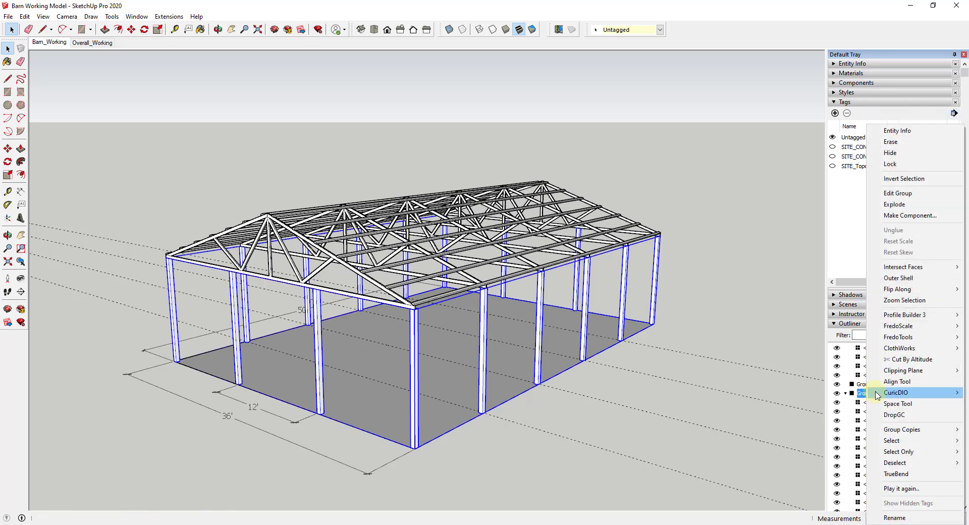
{"action": "left_click", "coordinate": [893, 517]}
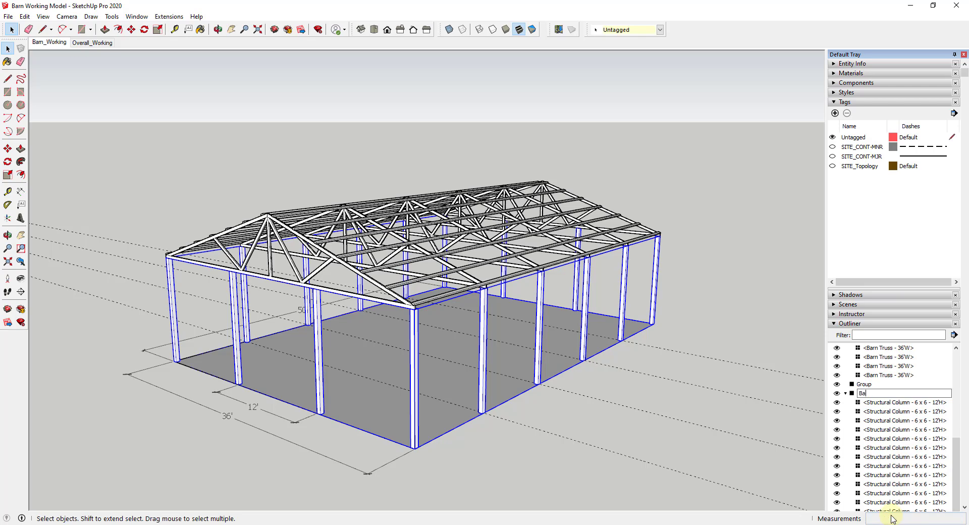
{"action": "key", "text": "Return"}
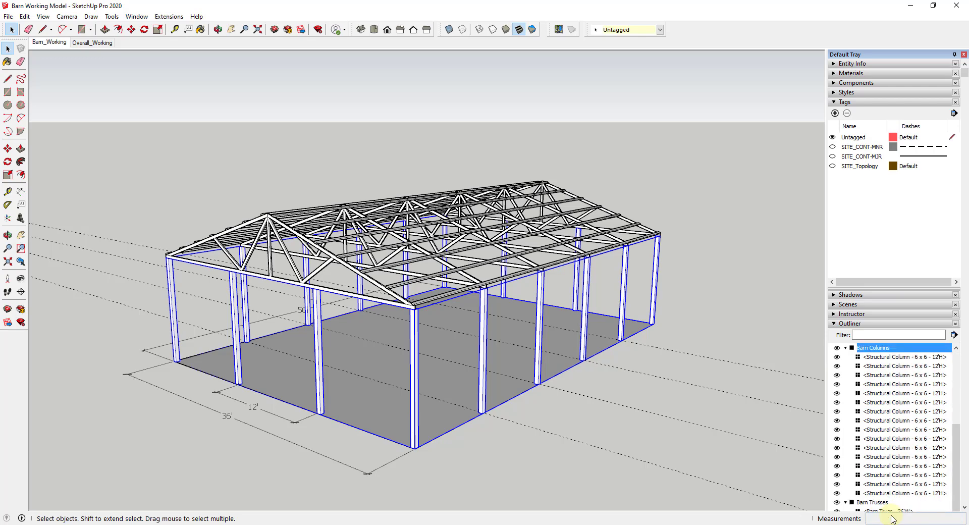
{"action": "left_click", "coordinate": [845, 347]}
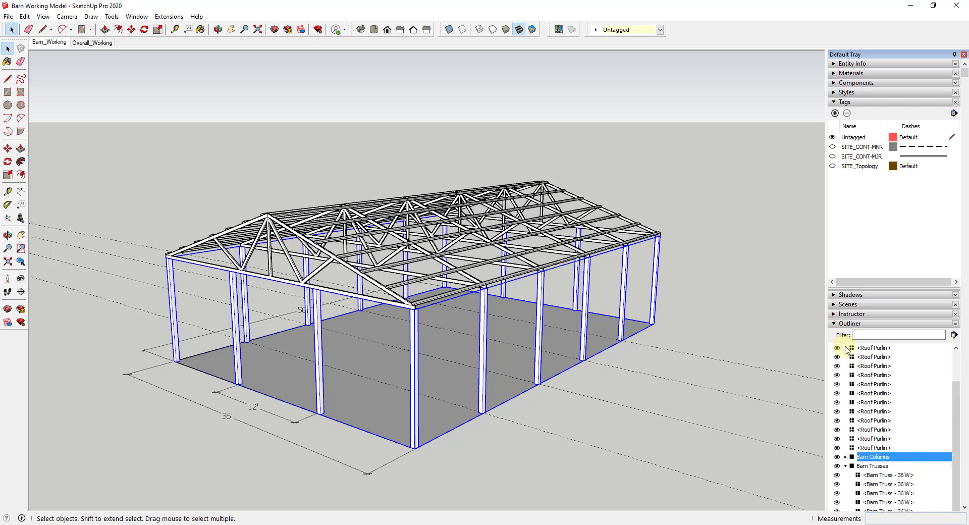
- Group all the roof purlin components, rename the group as Barn Purlins and collapse it in the Outliner
{"action": "scroll", "coordinate": [860, 469], "scroll_direction": "up", "scroll_amount": 2}
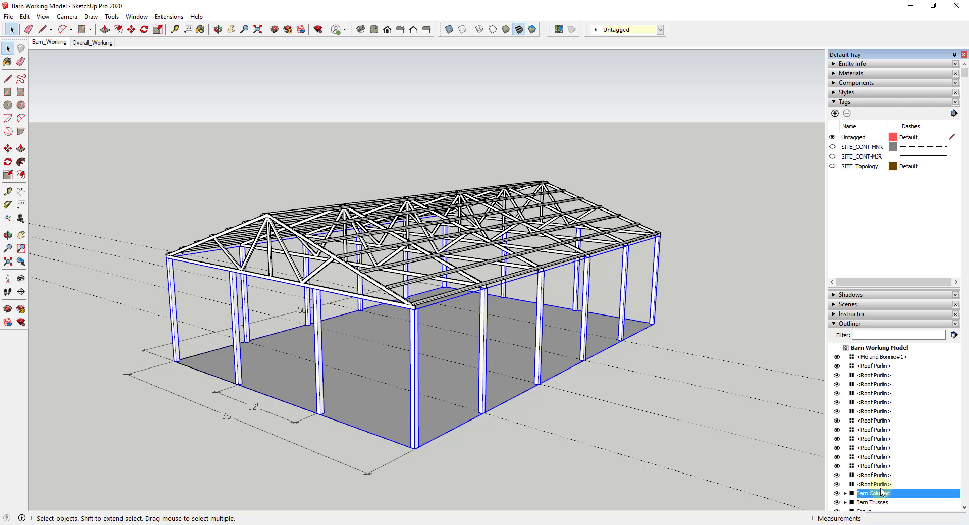
{"action": "left_click", "coordinate": [878, 484]}
{"action": "left_click", "coordinate": [878, 367], "text": "shift"}
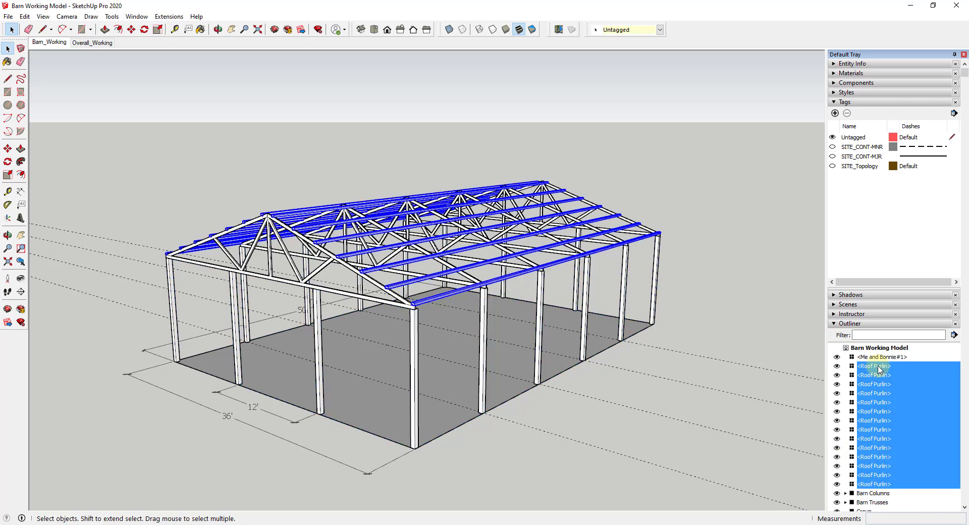
{"action": "right_click", "coordinate": [879, 368]}
{"action": "left_click", "coordinate": [899, 245]}
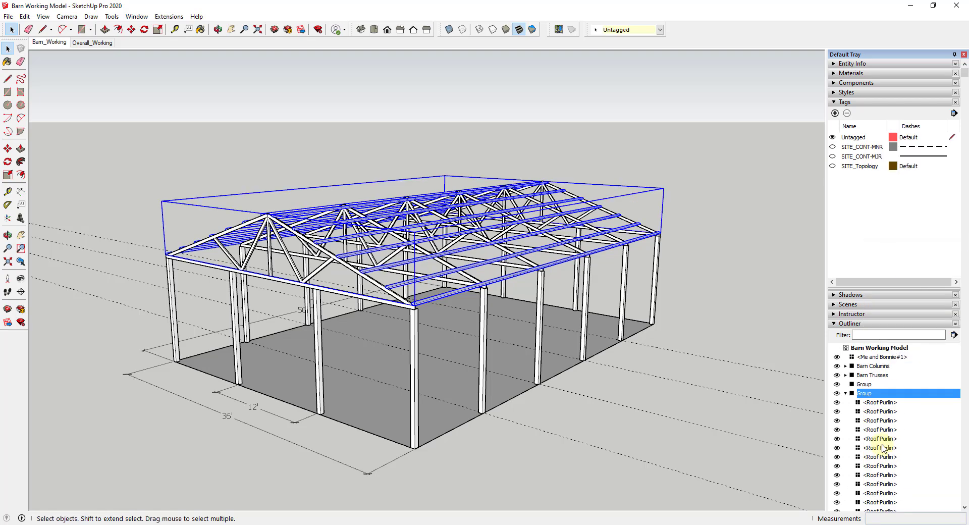
{"action": "right_click", "coordinate": [862, 394]}
{"action": "left_click", "coordinate": [891, 517]}
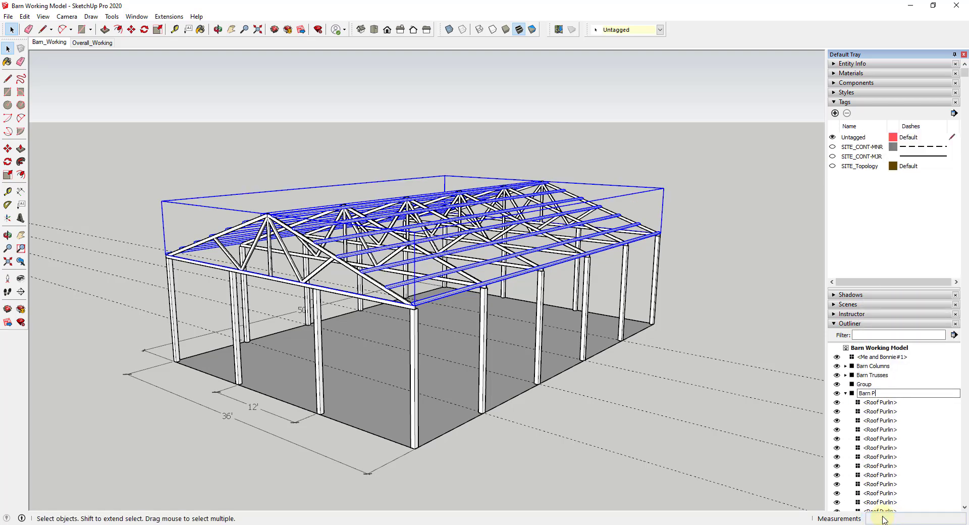
{"action": "type", "text": "Barn Purlins"}
{"action": "key", "text": "Return"}
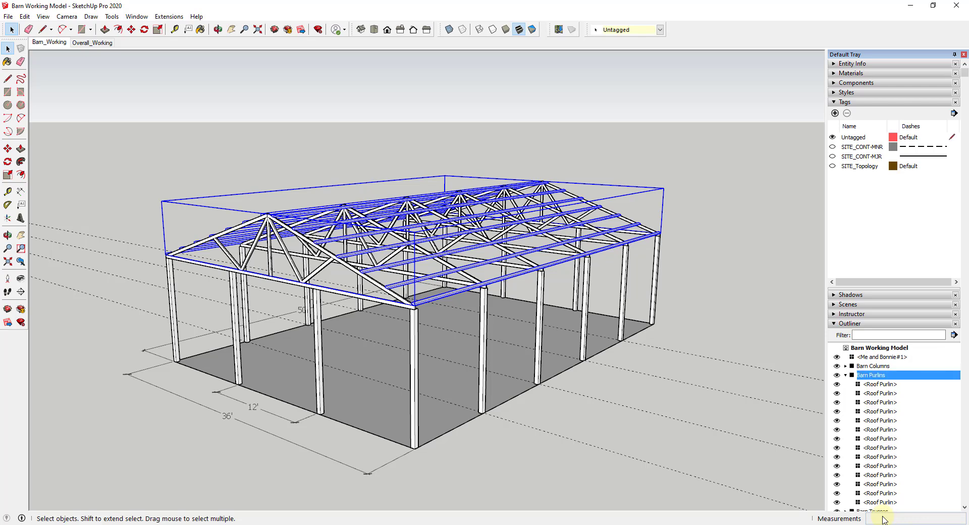
{"action": "left_click", "coordinate": [846, 375]}
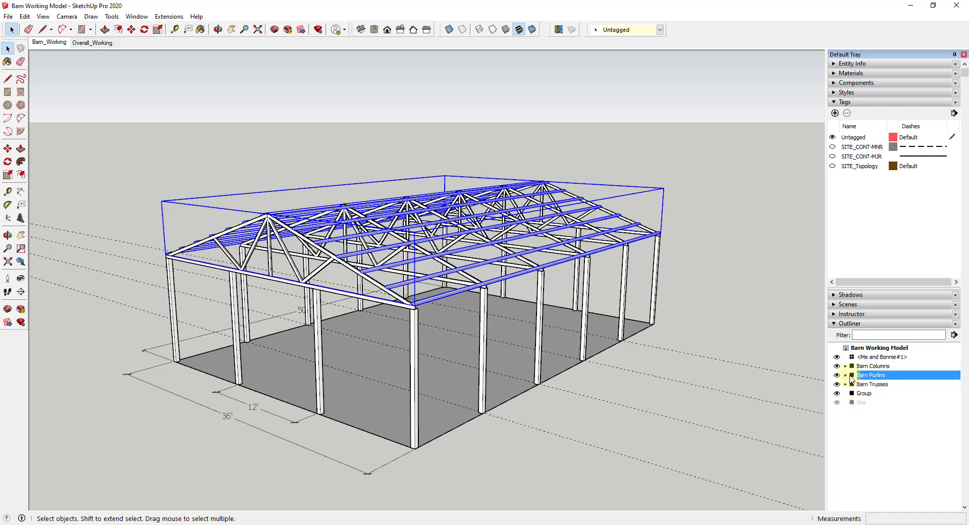
- Delete the scale-figure component from the model and select the remaining unnamed group to identify it
{"action": "left_click", "coordinate": [869, 358]}
{"action": "key", "text": "Delete"}
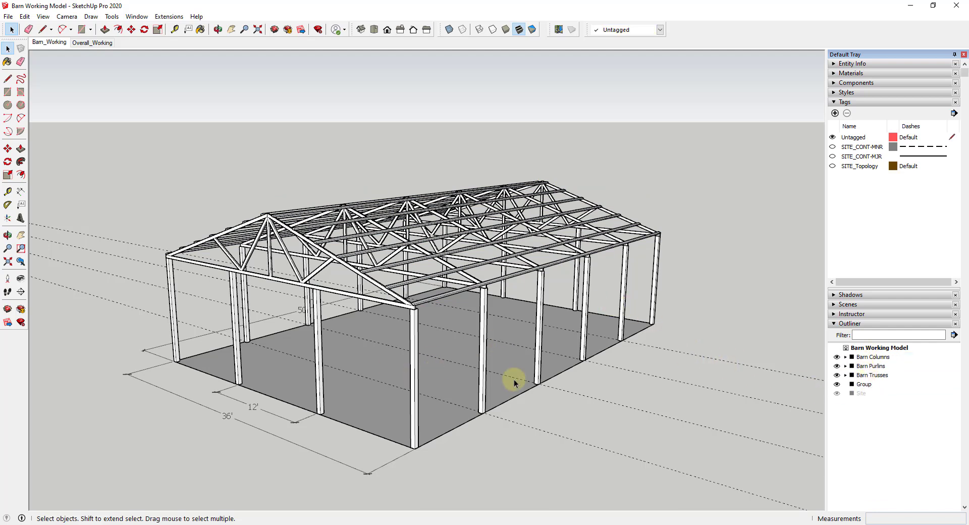
{"action": "left_click", "coordinate": [862, 386]}
- Group Barn Columns, Barn Purlins, Barn Trusses and the unnamed group into one parent group named Barn
{"action": "left_click", "coordinate": [872, 357]}
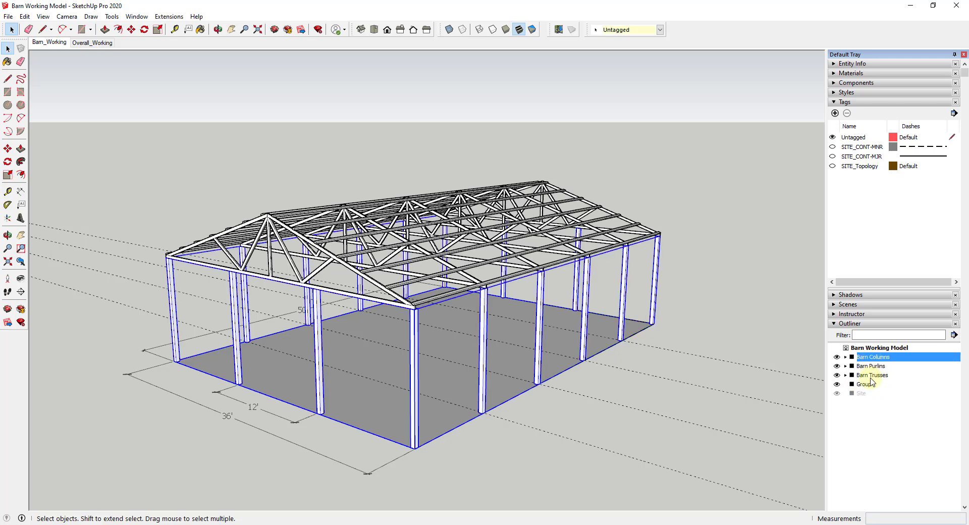
{"action": "left_click", "coordinate": [863, 385], "text": "shift"}
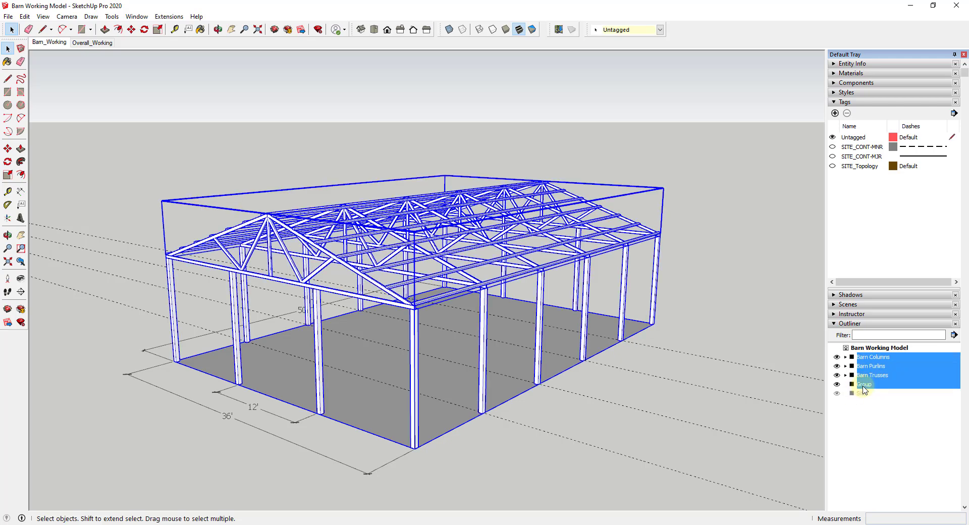
{"action": "right_click", "coordinate": [864, 388]}
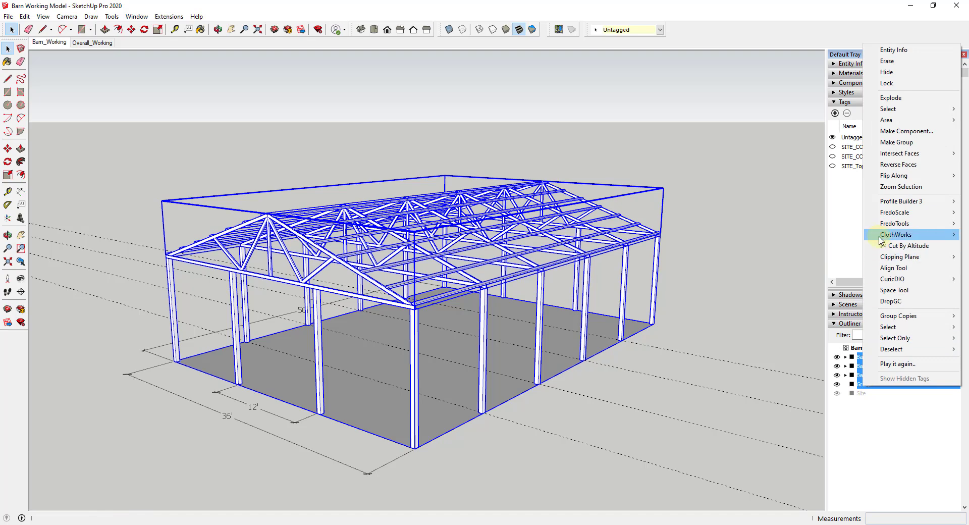
{"action": "left_click", "coordinate": [896, 142]}
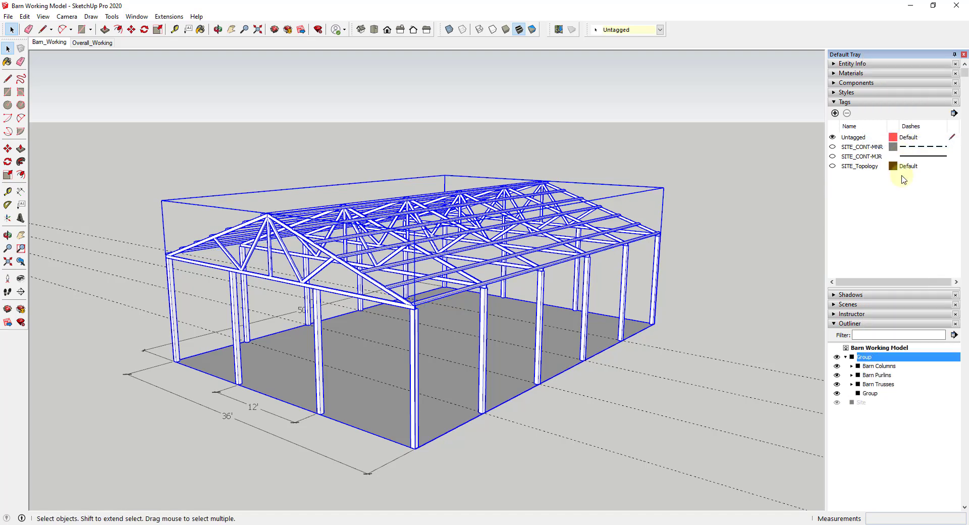
{"action": "right_click", "coordinate": [862, 357]}
{"action": "left_click", "coordinate": [879, 519]}
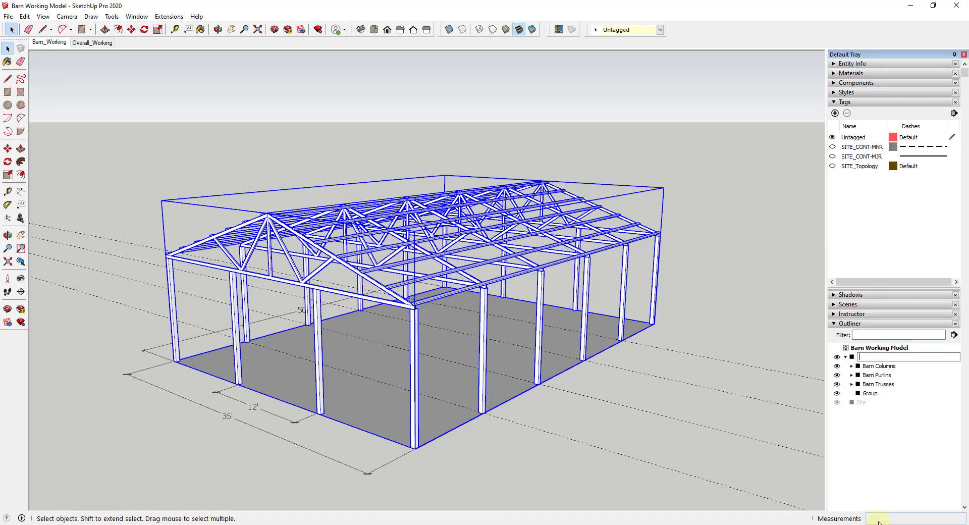
{"action": "key", "text": "Return"}
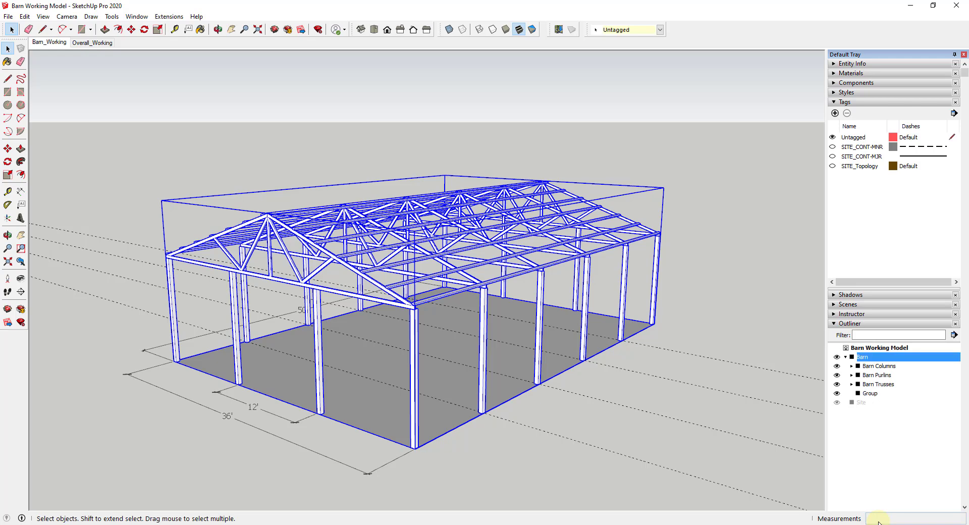
- Add a tag named BARN_Overall, assign the Barn group to it, and reselect the group to check its tag
{"action": "left_click", "coordinate": [835, 113]}
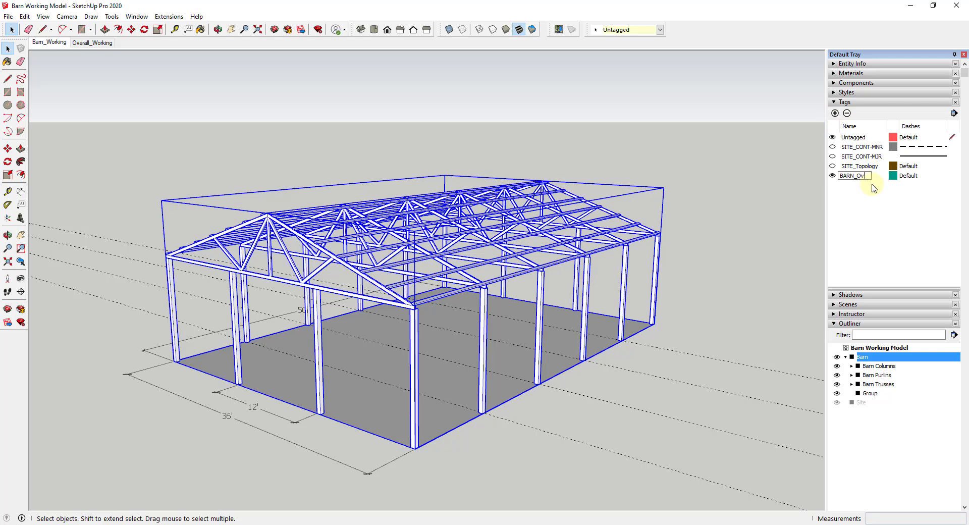
{"action": "key", "text": "Return"}
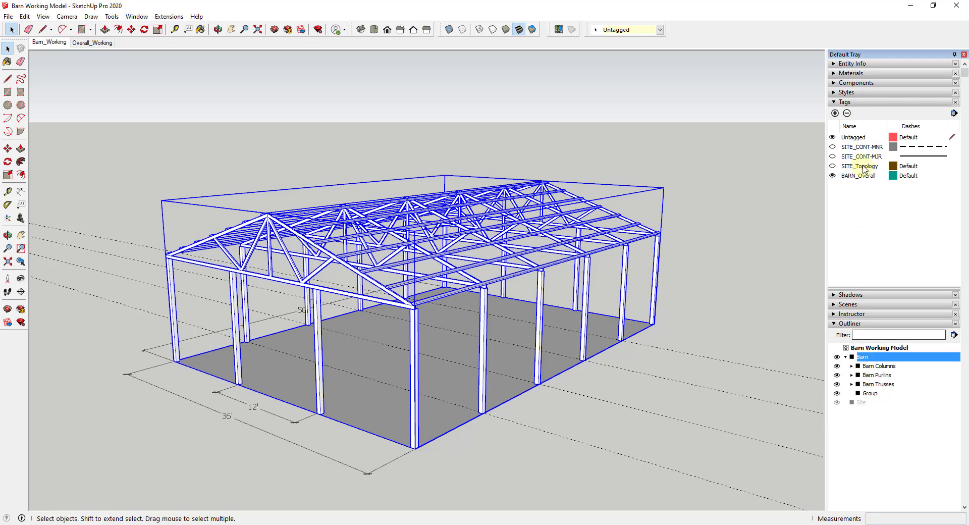
{"action": "left_click", "coordinate": [646, 30]}
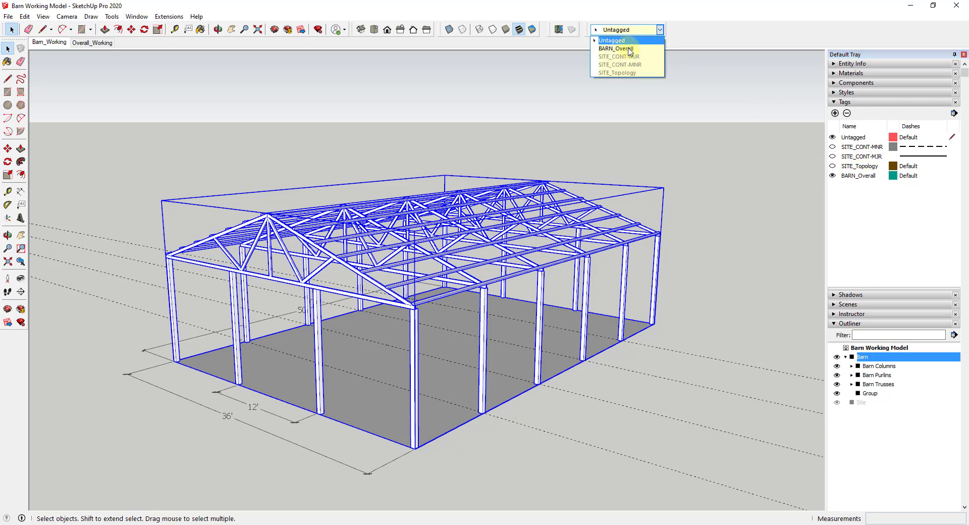
{"action": "left_click", "coordinate": [630, 48]}
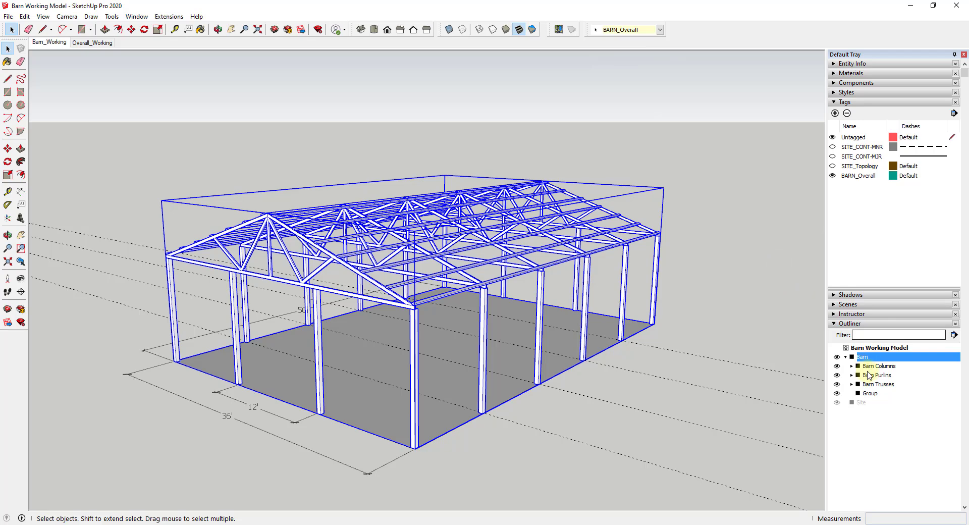
{"action": "left_click", "coordinate": [721, 281]}
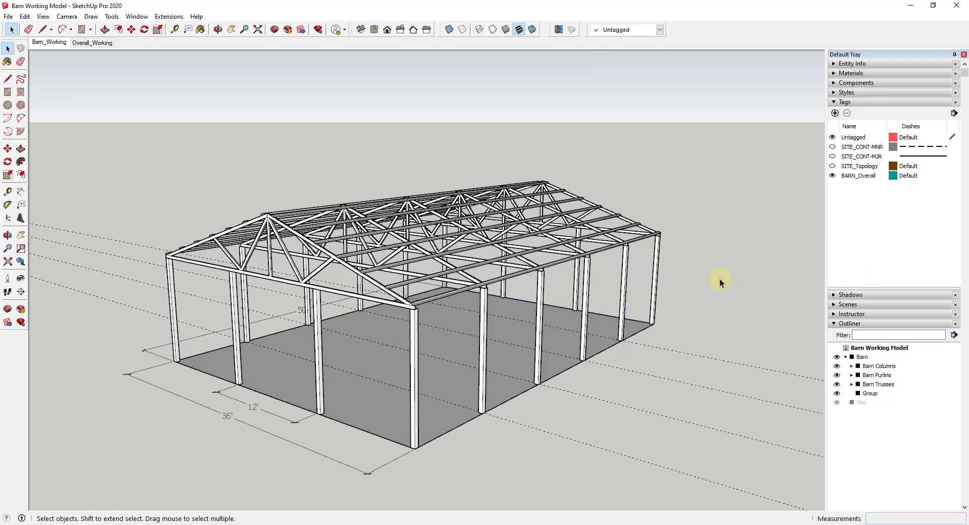
{"action": "left_click", "coordinate": [863, 357]}
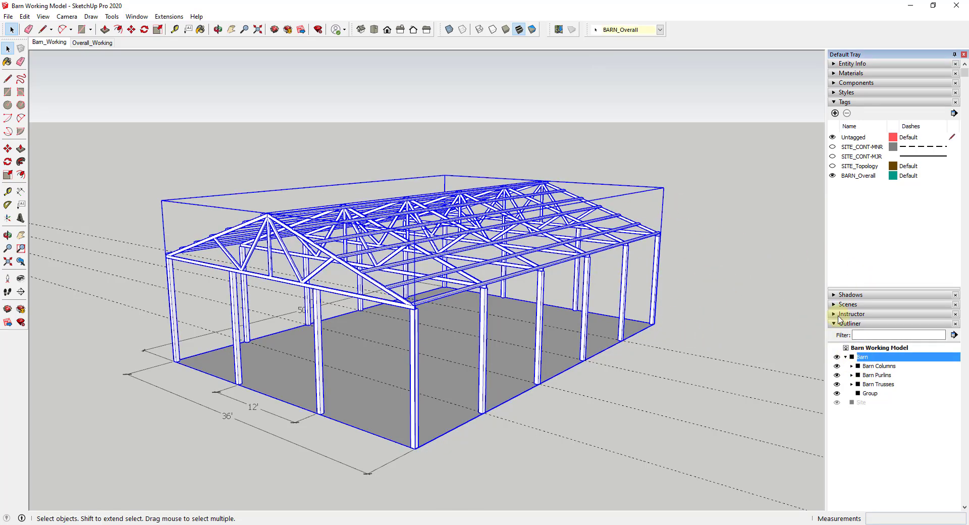
- Toggle the visibility of the BARN_Overall tag off and on to check that it controls the whole barn
{"action": "scroll", "coordinate": [729, 169], "scroll_direction": "down", "scroll_amount": 3}
{"action": "scroll", "coordinate": [707, 199], "scroll_direction": "up", "scroll_amount": 2}
{"action": "middle_click_drag", "start_coordinate": [707, 199], "coordinate": [685, 216]}
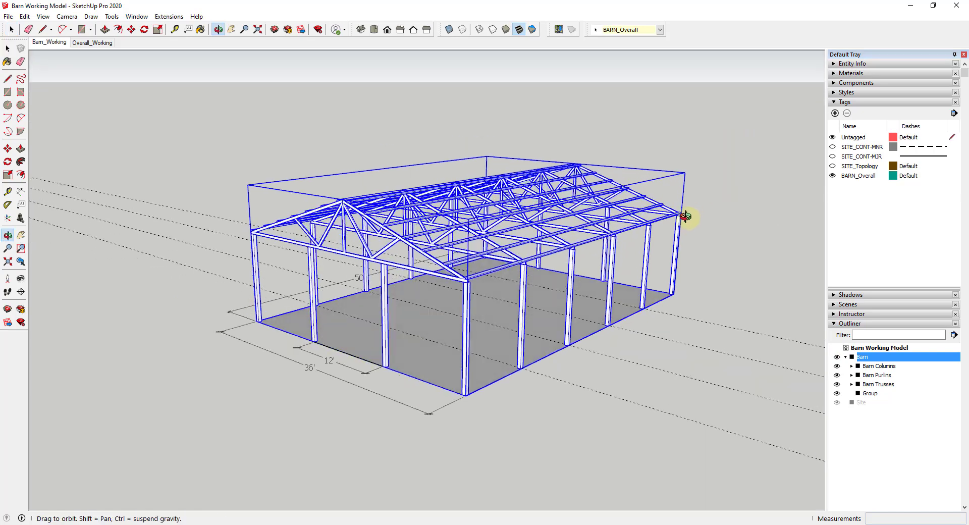
{"action": "left_click", "coordinate": [832, 176]}
{"action": "left_click", "coordinate": [832, 176]}
{"action": "left_click", "coordinate": [832, 175]}
{"action": "left_click", "coordinate": [832, 176]}
- Toggle the SITE_Topology tag's visibility, leave it on to show the terrain around the barn, and highlight the BARN_Overall tag
{"action": "left_click", "coordinate": [832, 166]}
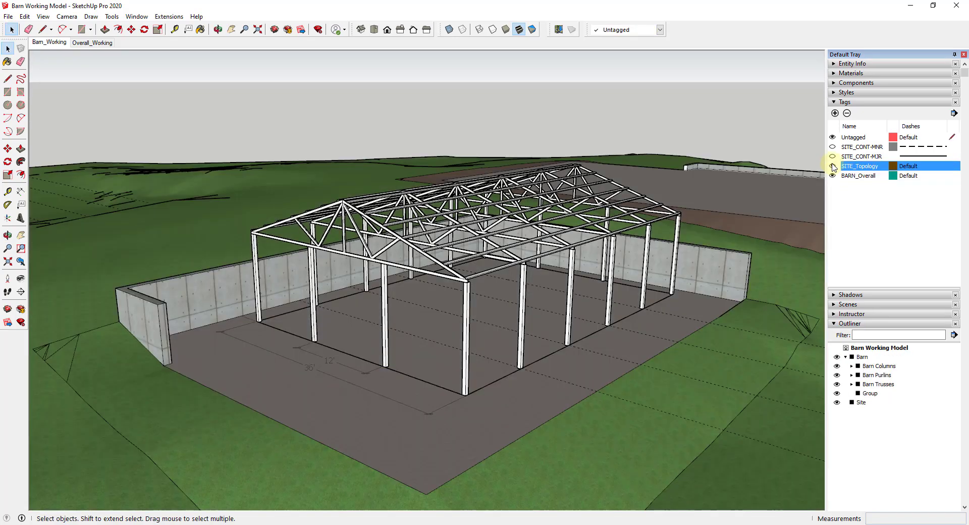
{"action": "left_click", "coordinate": [832, 166]}
{"action": "left_click", "coordinate": [833, 166]}
{"action": "left_click", "coordinate": [832, 166]}
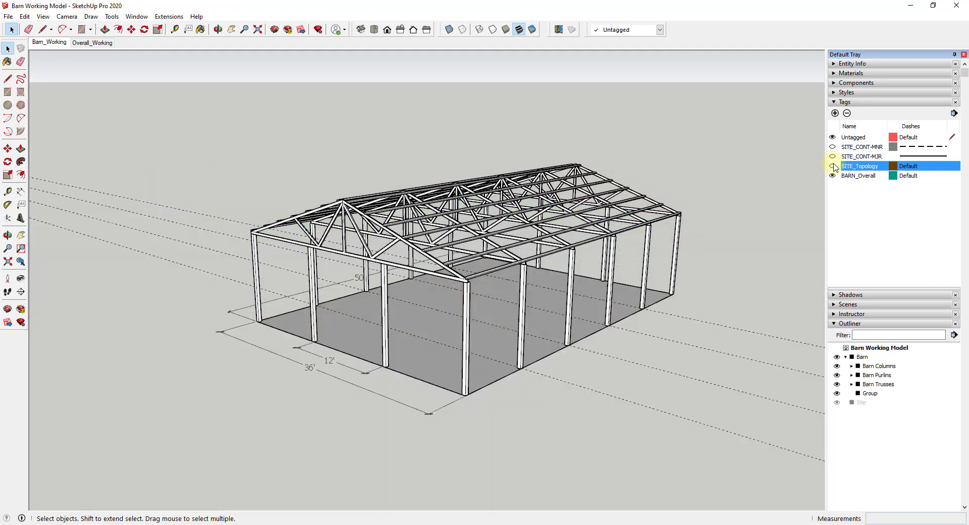
{"action": "left_click", "coordinate": [833, 166]}
{"action": "middle_click_drag", "start_coordinate": [664, 328], "coordinate": [622, 329]}
{"action": "scroll", "coordinate": [579, 286], "scroll_direction": "up", "scroll_amount": 1}
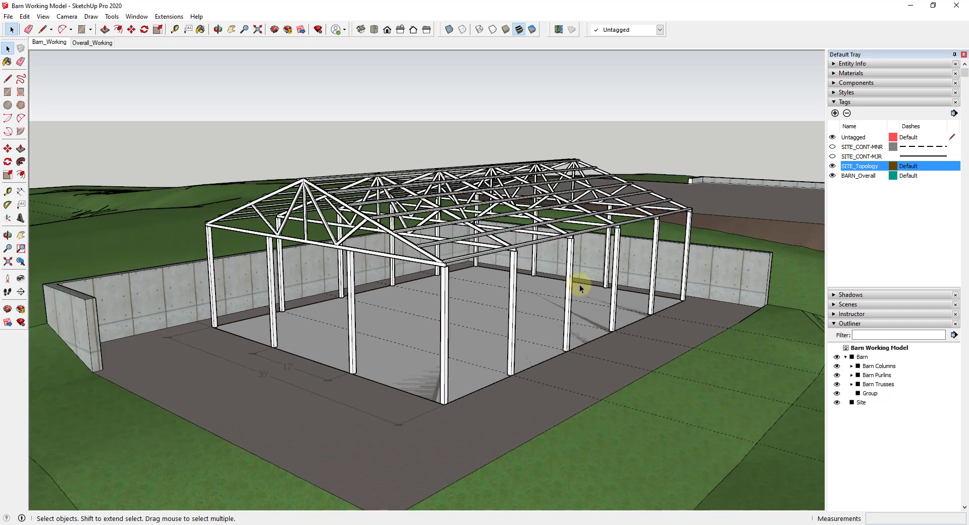
{"action": "left_click", "coordinate": [852, 176]}
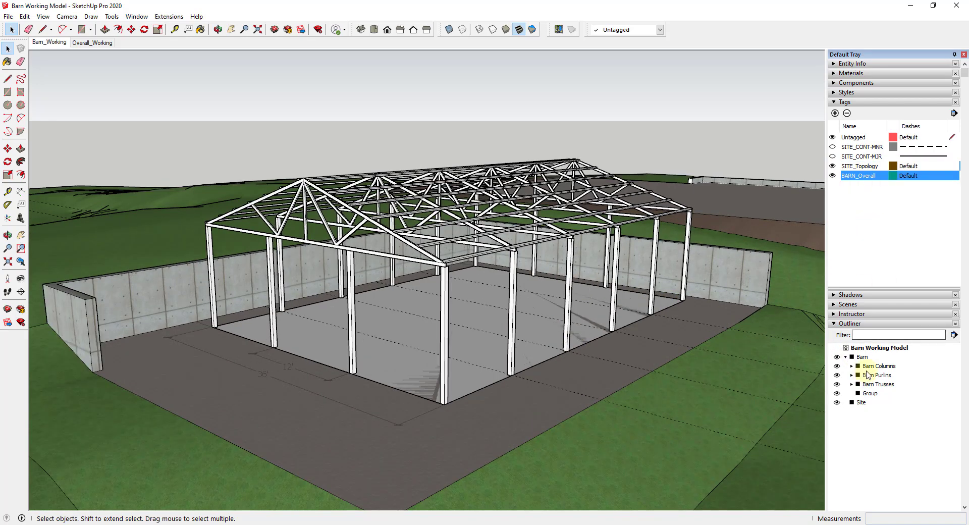
- Add three tags named BARN_Trusses, BARN_Purlins and BARN_Columns
{"action": "left_click", "coordinate": [835, 113]}
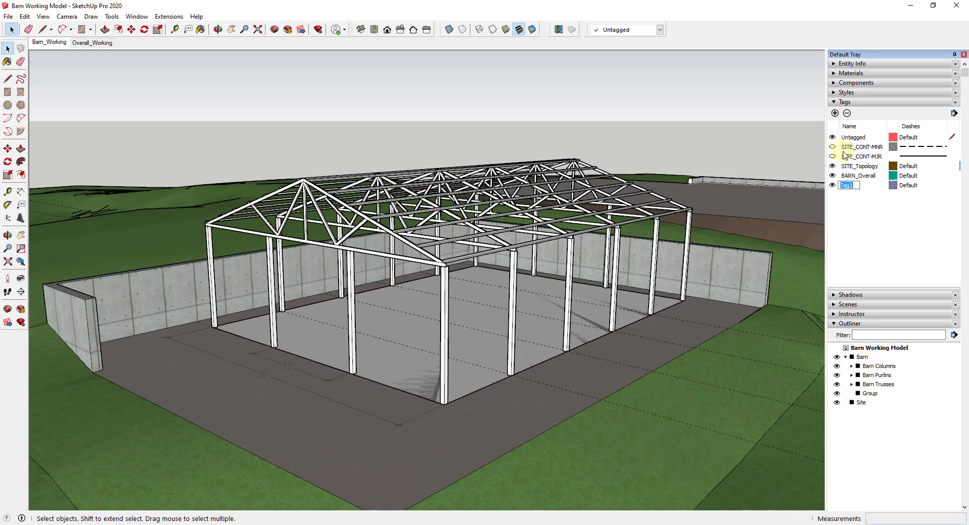
{"action": "type", "text": "BARN_Trusses"}
{"action": "key", "text": "Return"}
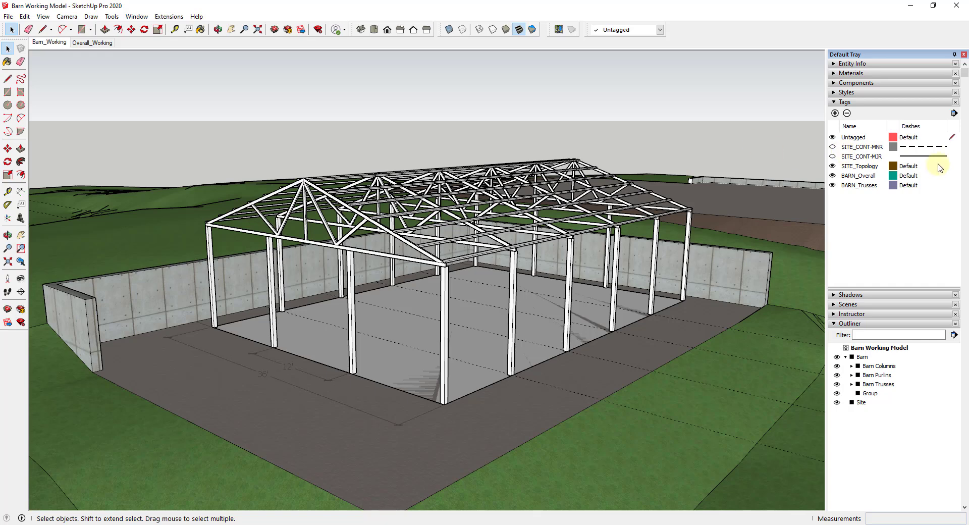
{"action": "left_click", "coordinate": [834, 114]}
{"action": "type", "text": "BARN_Purlins"}
{"action": "key", "text": "Return"}
{"action": "left_click", "coordinate": [835, 114]}
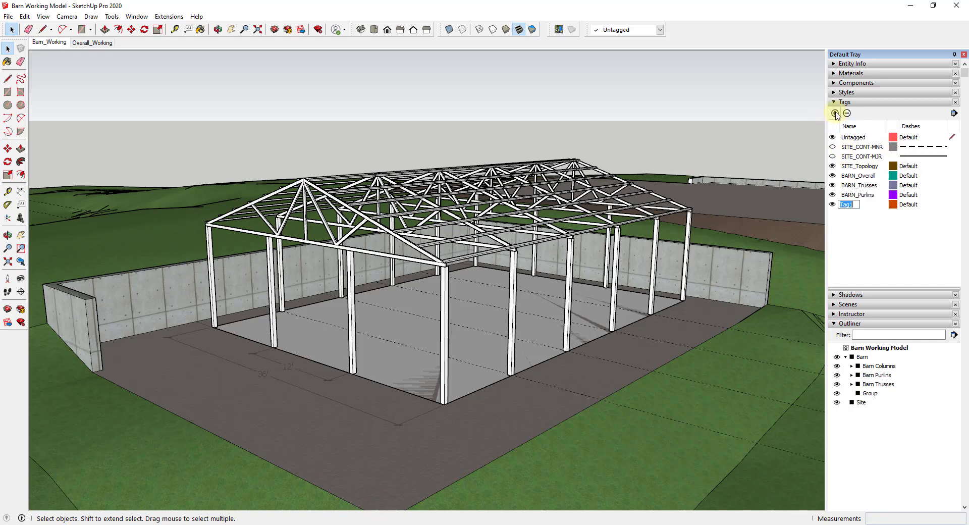
{"action": "type", "text": "BARN_Columns"}
{"action": "key", "text": "Return"}
- Assign the Barn Columns group to the BARN_Columns tag and the Barn Trusses group to BARN_Trusses
{"action": "left_click", "coordinate": [879, 366]}
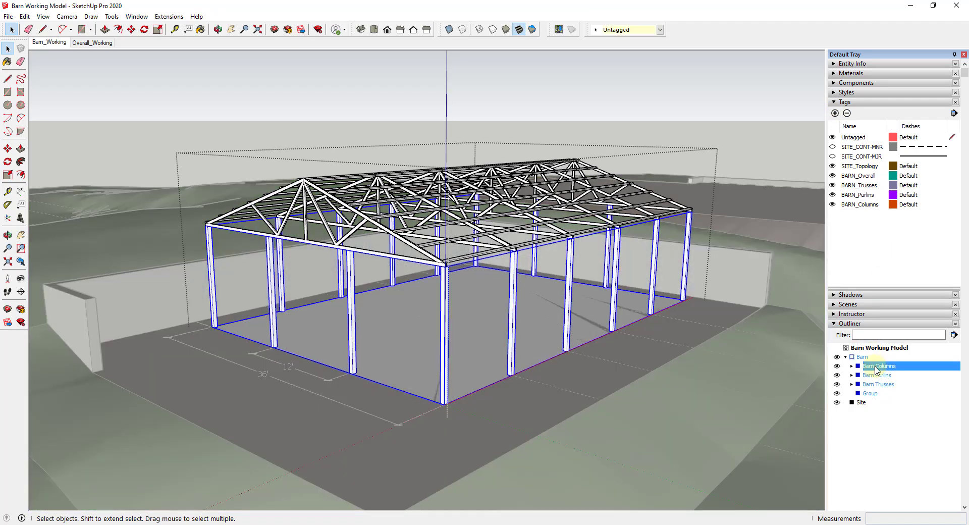
{"action": "left_click", "coordinate": [635, 37]}
{"action": "left_click", "coordinate": [626, 51]}
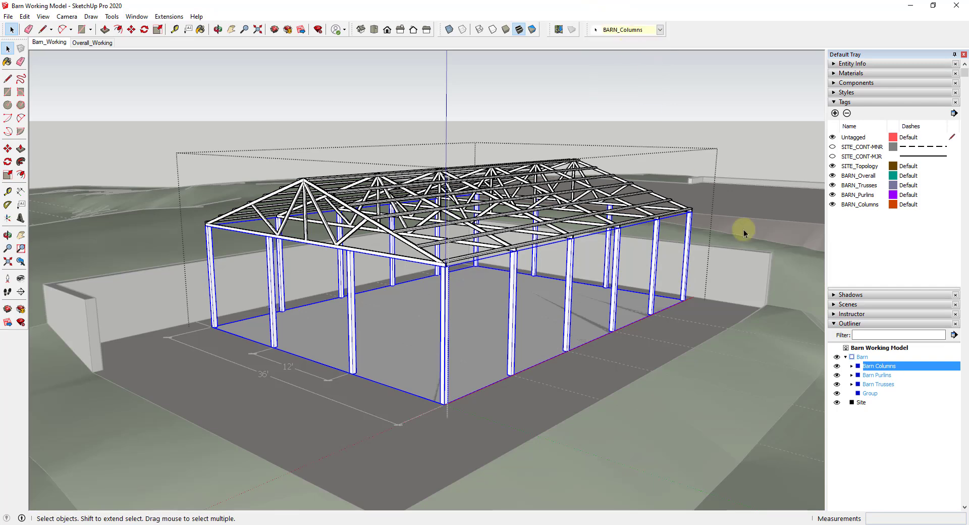
{"action": "left_click", "coordinate": [878, 384]}
{"action": "left_click", "coordinate": [626, 29]}
{"action": "left_click", "coordinate": [621, 81]}
- Add a tag named BARN_Pad, assign the unnamed group inside Barn to it, and leave the Barn group
{"action": "left_click", "coordinate": [835, 113]}
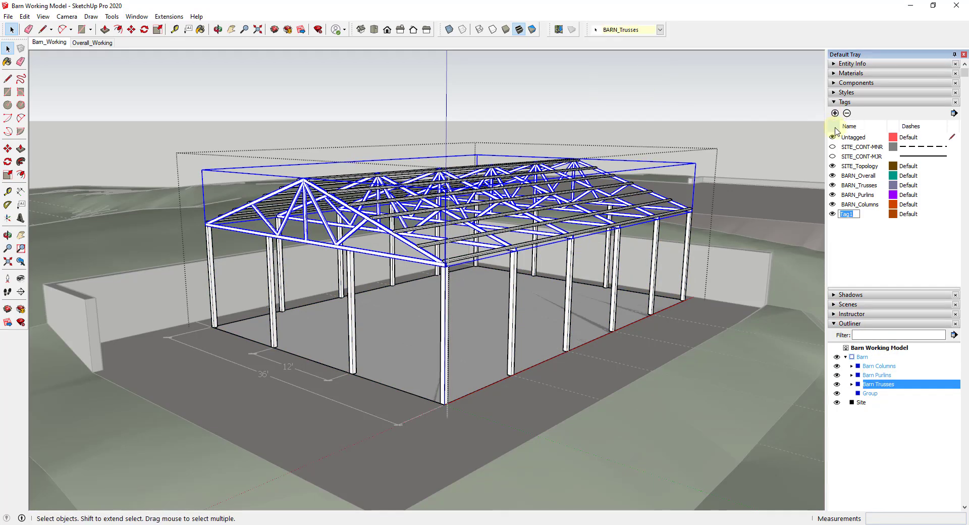
{"action": "type", "text": "BARN_Pad"}
{"action": "key", "text": "Return"}
{"action": "left_click", "coordinate": [869, 393]}
{"action": "left_click", "coordinate": [625, 29]}
{"action": "left_click", "coordinate": [621, 65]}
{"action": "left_click", "coordinate": [728, 218]}
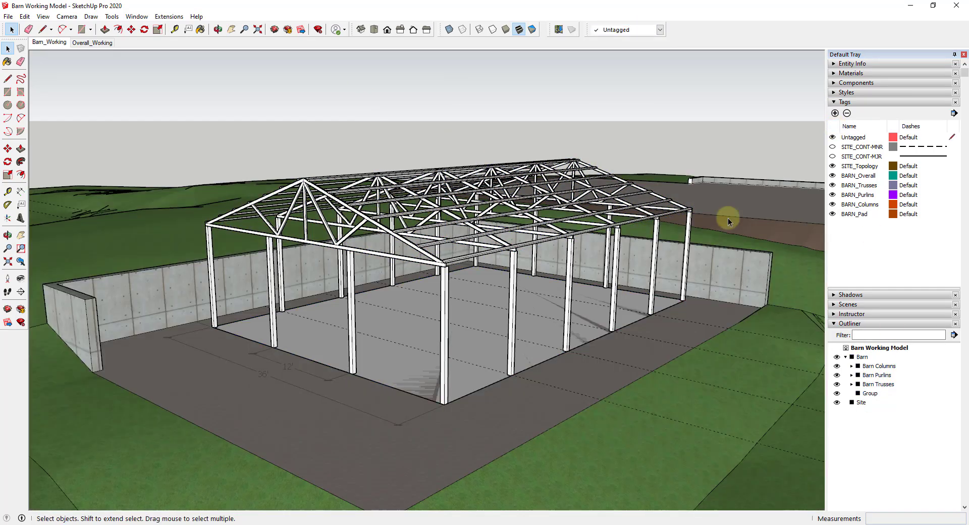
- Toggle the BARN_Columns, BARN_Purlins and BARN_Trusses tags off and on one by one to check what each controls
{"action": "left_click", "coordinate": [832, 204]}
{"action": "left_click", "coordinate": [832, 204]}
{"action": "left_click", "coordinate": [833, 195]}
{"action": "left_click", "coordinate": [832, 194]}
{"action": "left_click", "coordinate": [832, 186]}
{"action": "left_click", "coordinate": [833, 185]}
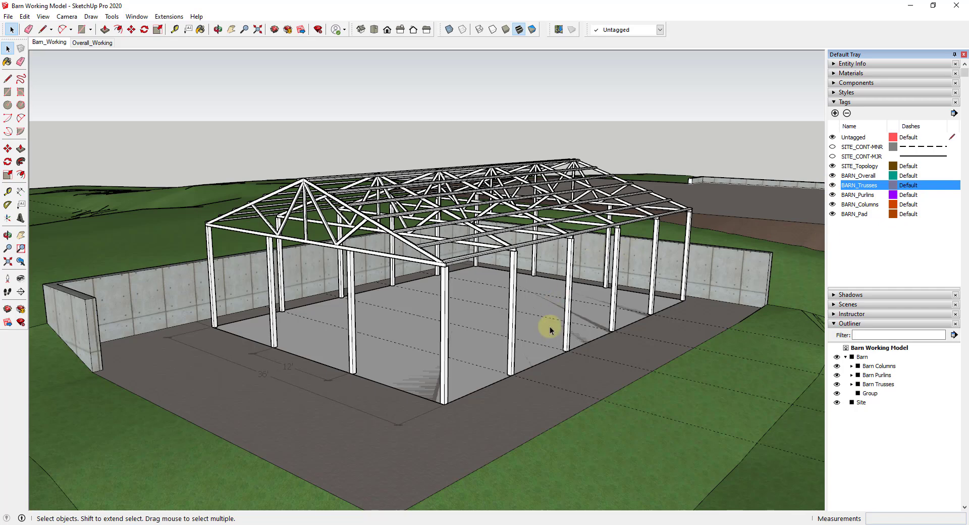
{"action": "middle_click_drag", "start_coordinate": [548, 299], "coordinate": [491, 271]}
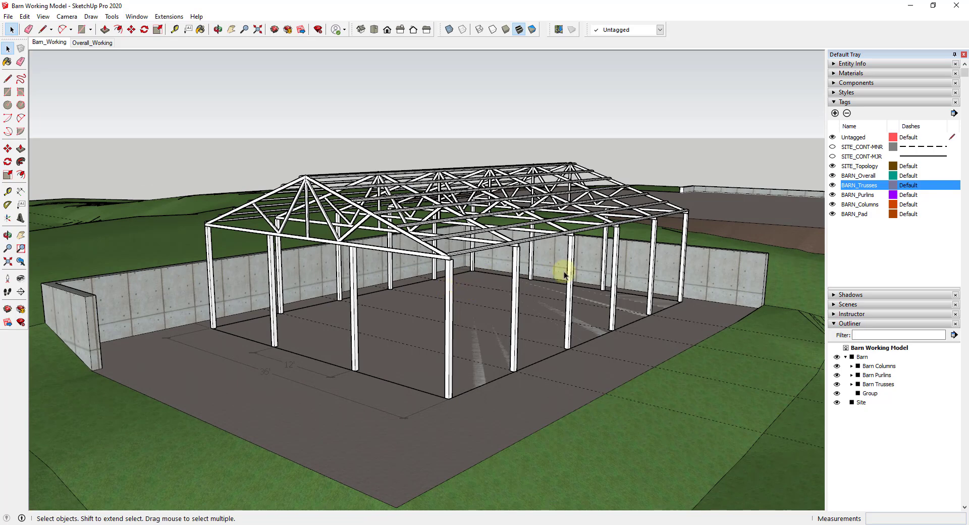